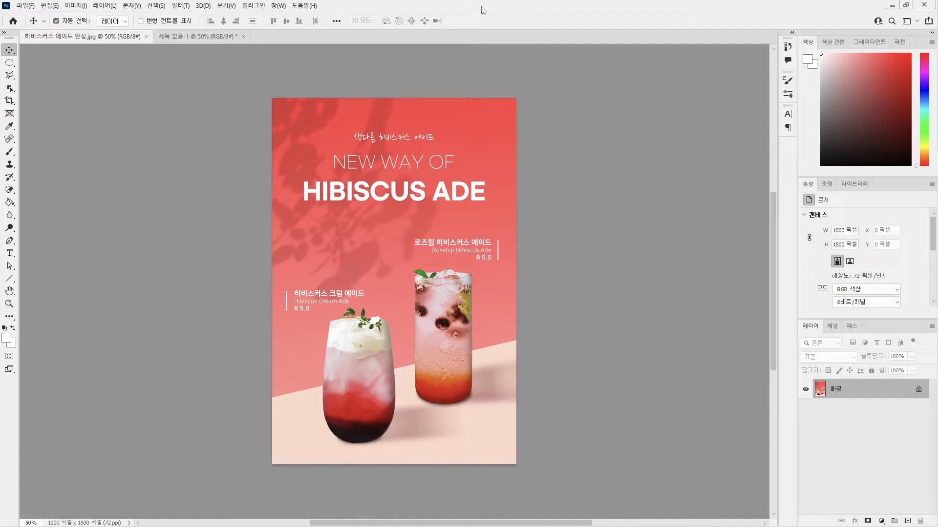
Step: Examine the finished hibiscus ade poster as a reference and return to the untitled peach document
{"action": "key", "text": "ctrl+Tab"}
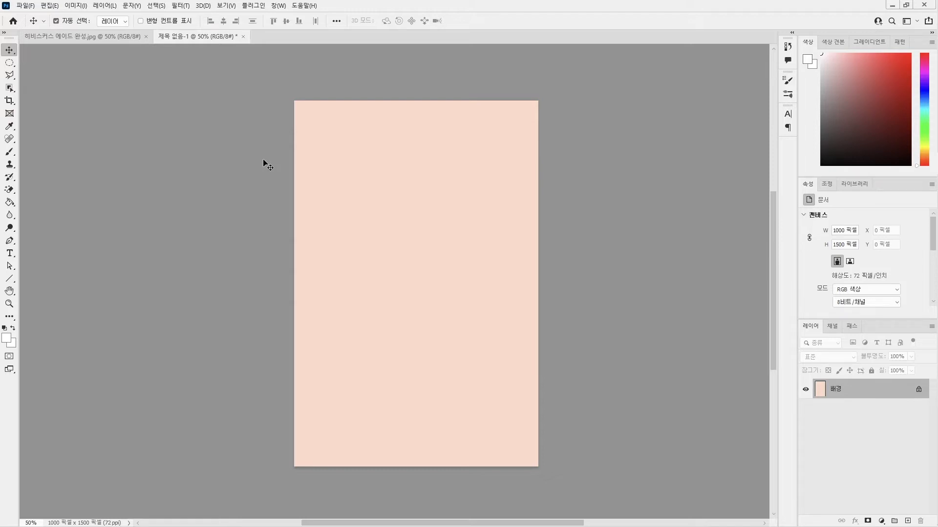
{"action": "left_click", "coordinate": [121, 37]}
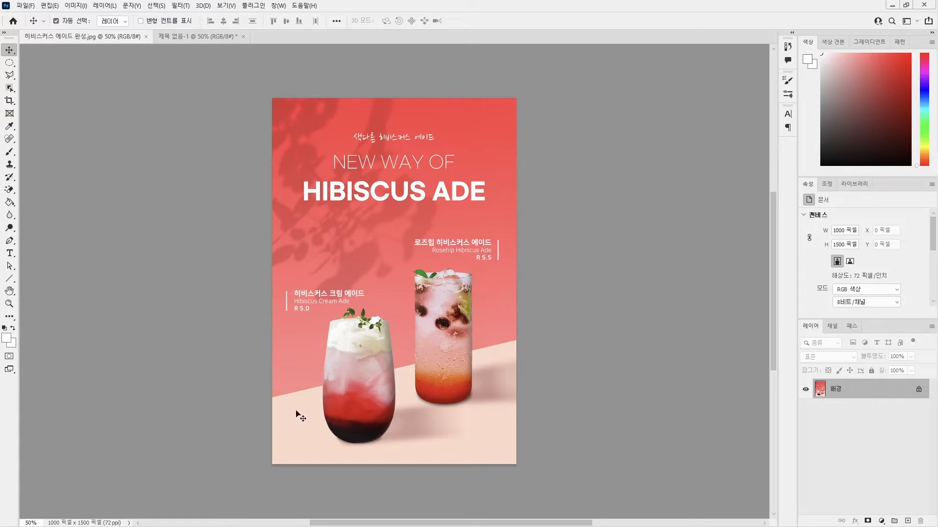
{"action": "left_click", "coordinate": [190, 42]}
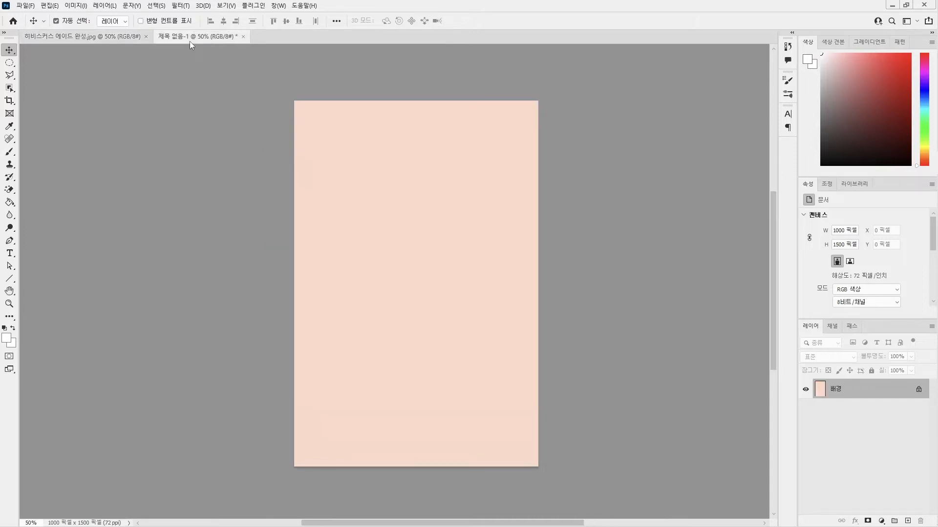
Step: Draw a rectangle about 1051 × 1288 px over the canvas's upper part, with no stroke and a black-to-white linear gradient fill
{"action": "left_click", "coordinate": [119, 174]}
{"action": "left_click", "coordinate": [9, 278]}
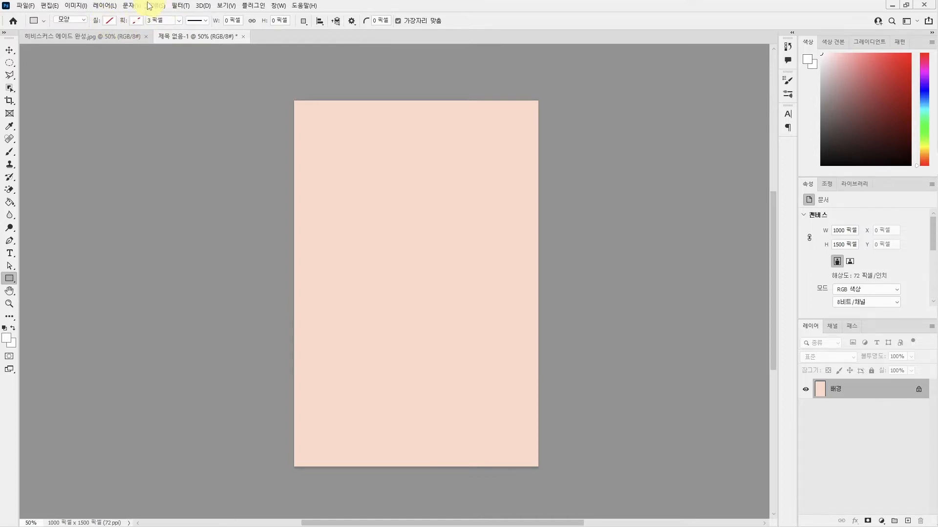
{"action": "left_click", "coordinate": [134, 20]}
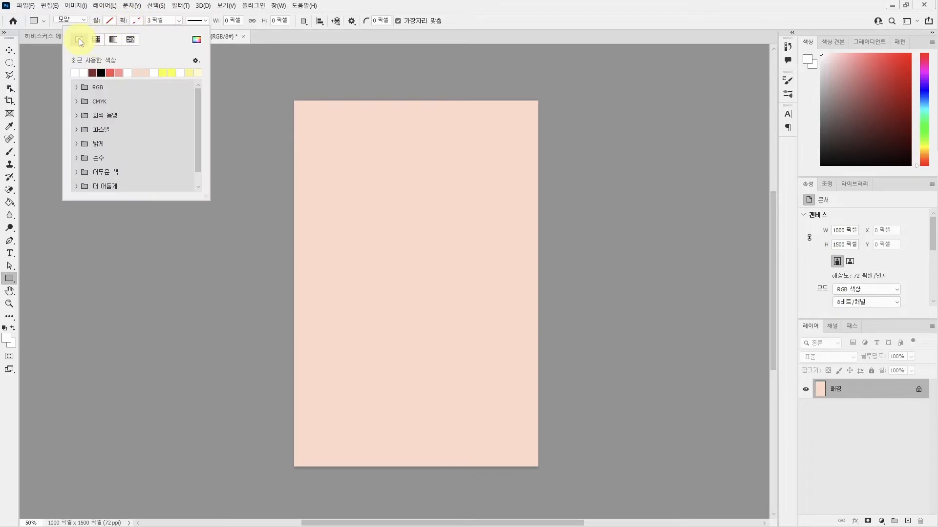
{"action": "left_click", "coordinate": [80, 42]}
{"action": "left_click", "coordinate": [133, 23]}
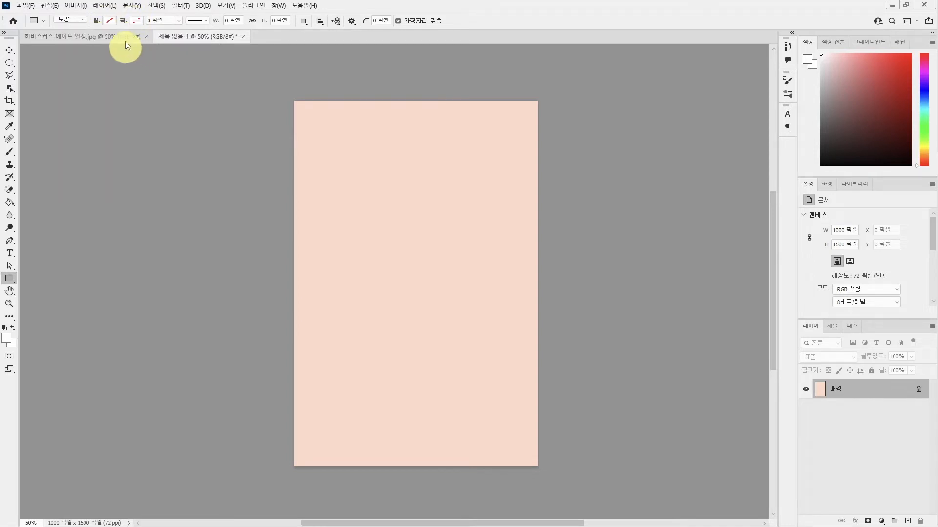
{"action": "left_click", "coordinate": [111, 21]}
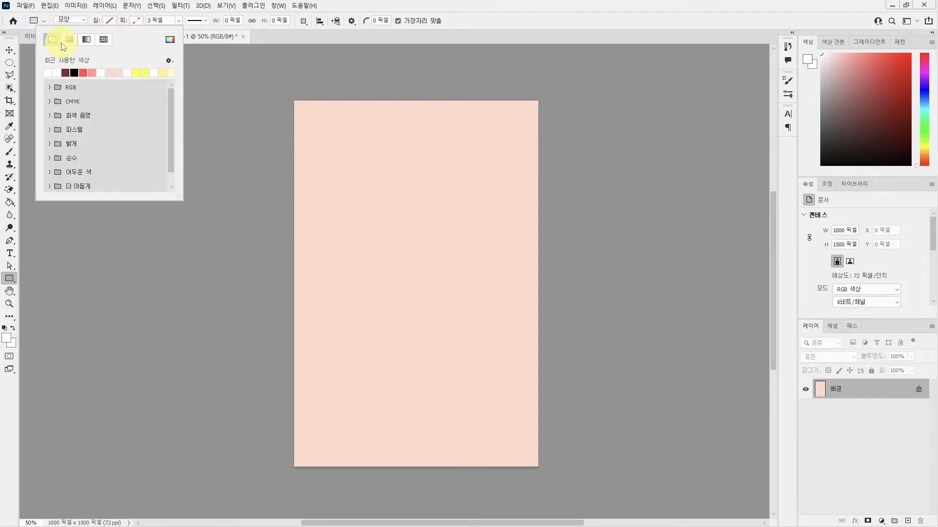
{"action": "left_click", "coordinate": [87, 42]}
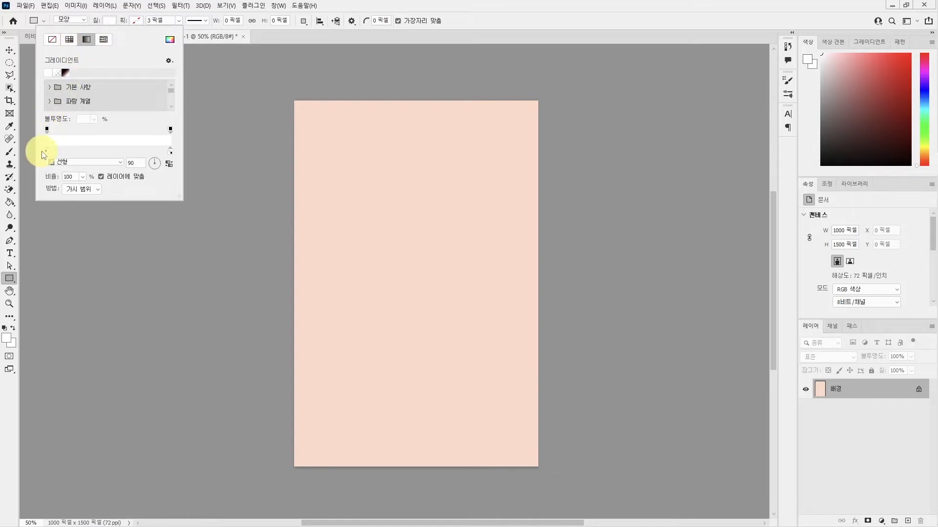
{"action": "left_click", "coordinate": [63, 73]}
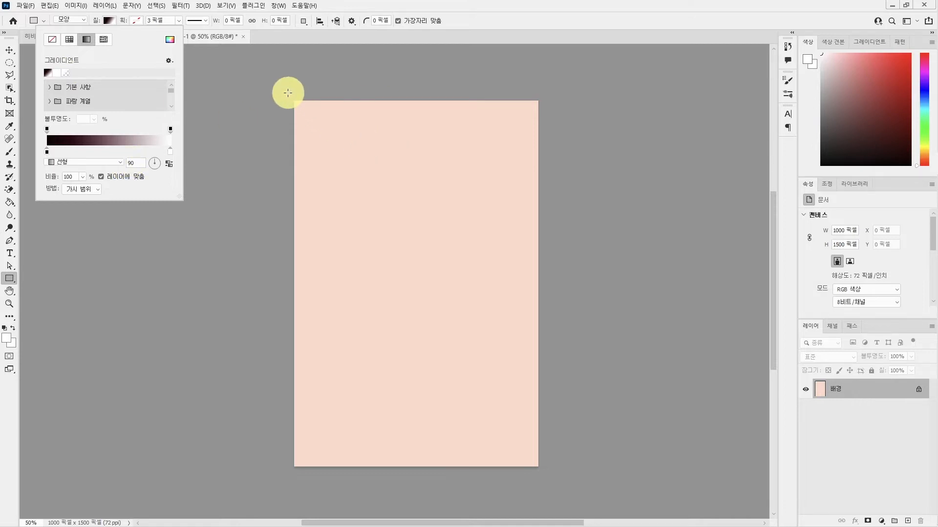
{"action": "left_click_drag", "start_coordinate": [288, 93], "coordinate": [544, 407]}
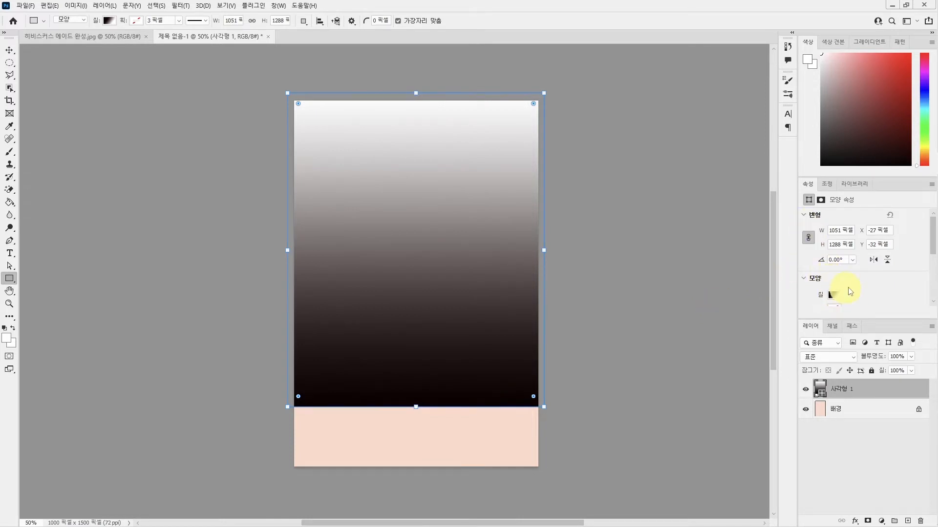
Step: Set the black stop of the rectangle's gradient fill to colour ff9797
{"action": "scroll", "coordinate": [831, 290], "scroll_direction": "down", "scroll_amount": 1}
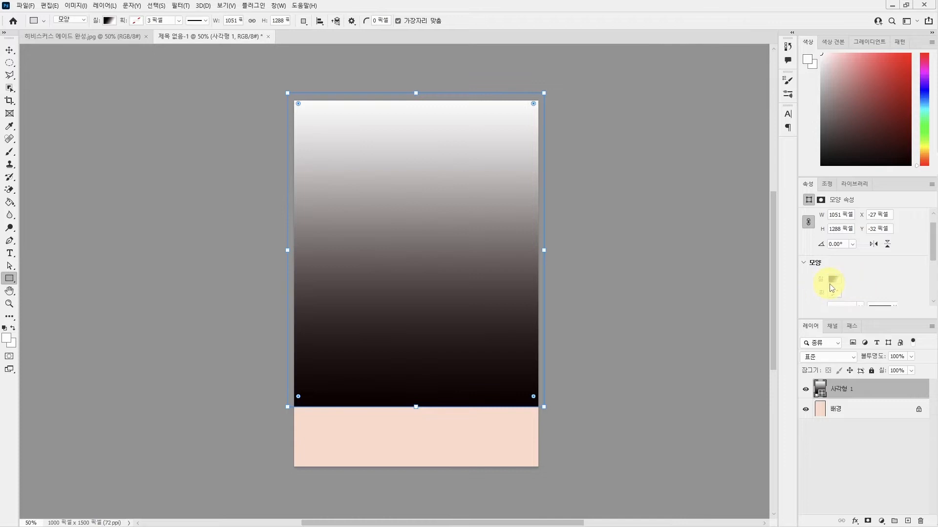
{"action": "left_click", "coordinate": [833, 280]}
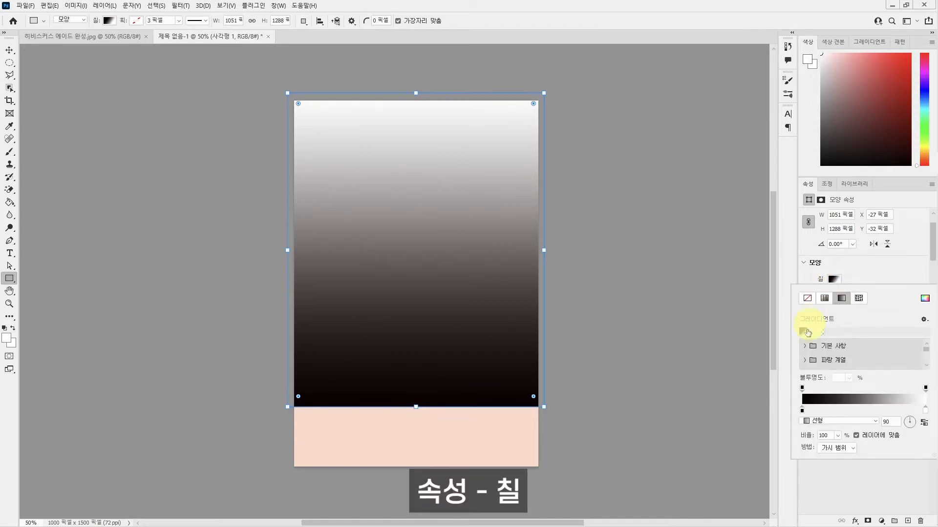
{"action": "double_click", "coordinate": [802, 411]}
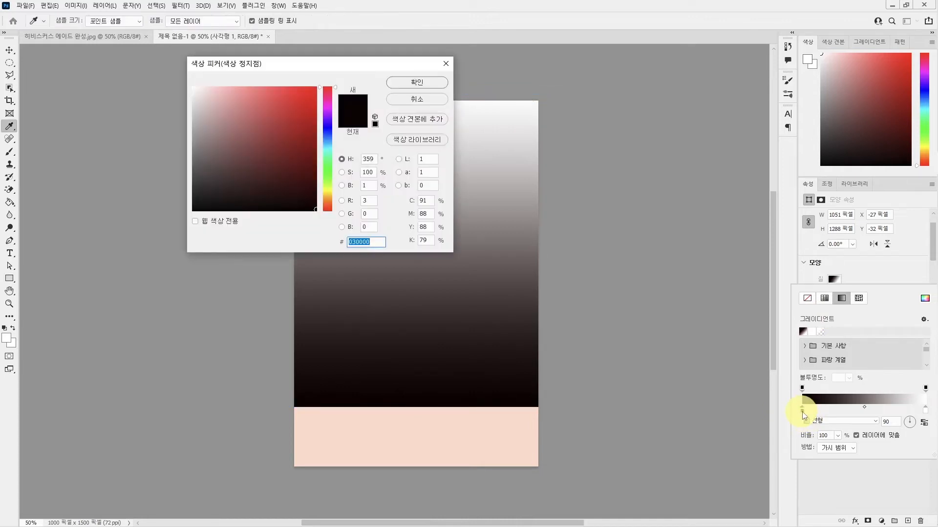
{"action": "type", "text": "f"}
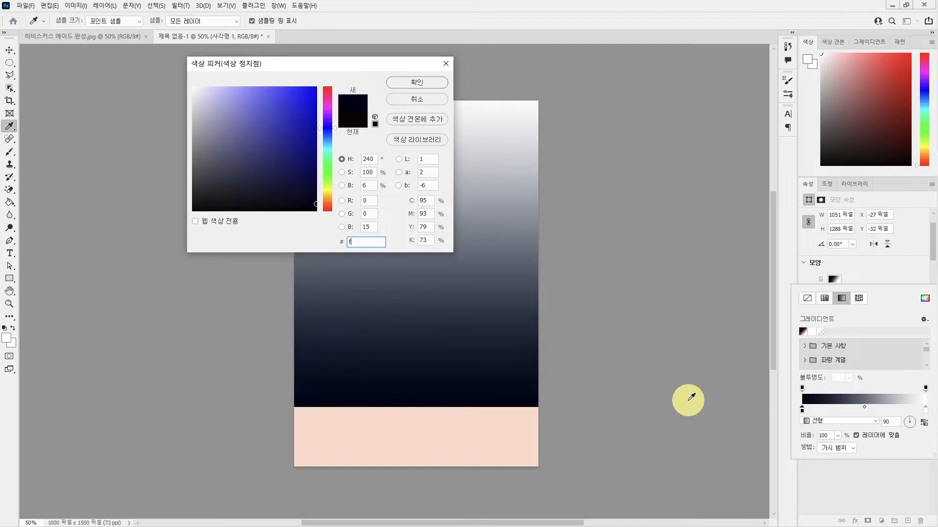
{"action": "type", "text": "f"}
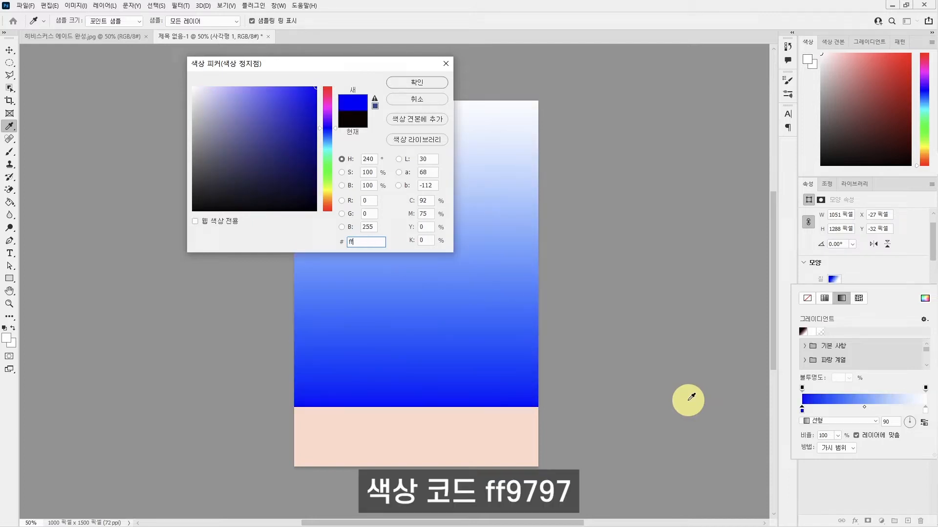
{"action": "type", "text": "9797"}
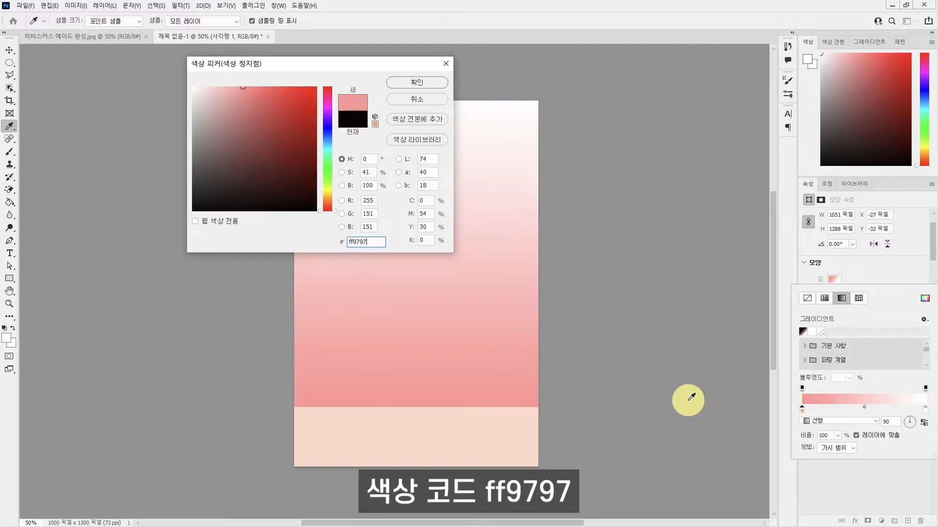
{"action": "key", "text": "Return"}
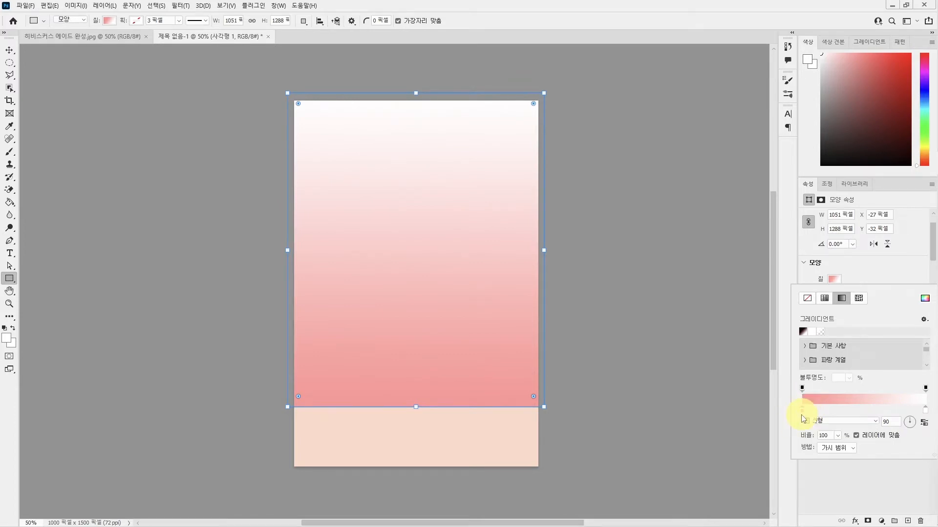
Step: Set the white stop of the rectangle's gradient fill to colour ff4e4e
{"action": "double_click", "coordinate": [926, 412]}
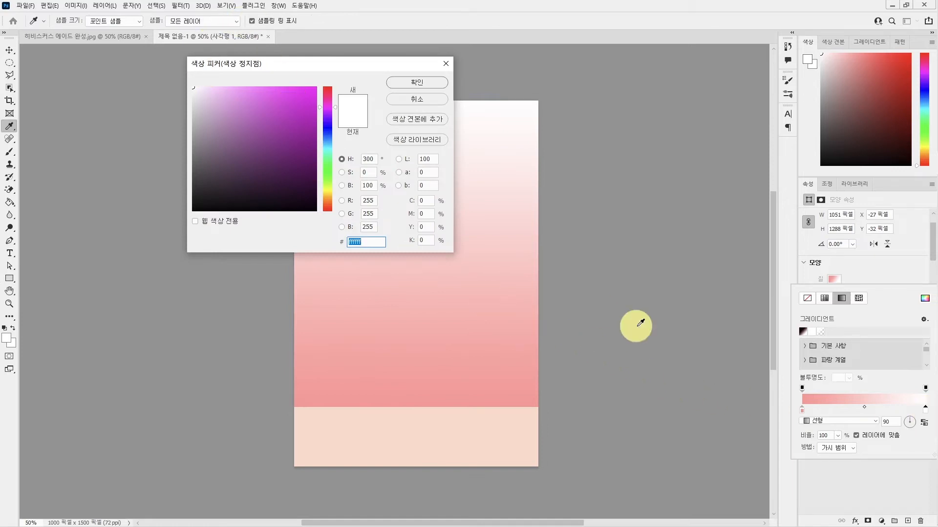
{"action": "type", "text": "ff"}
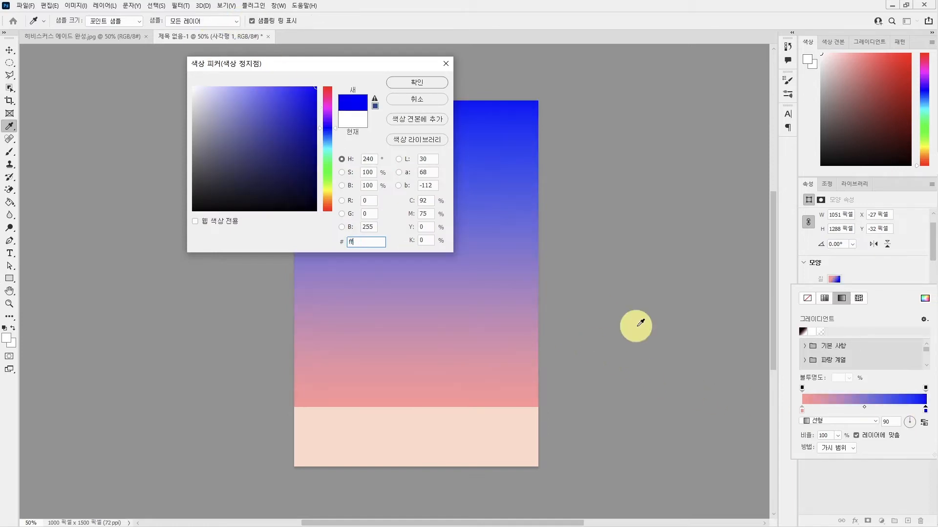
{"action": "type", "text": "4e4e"}
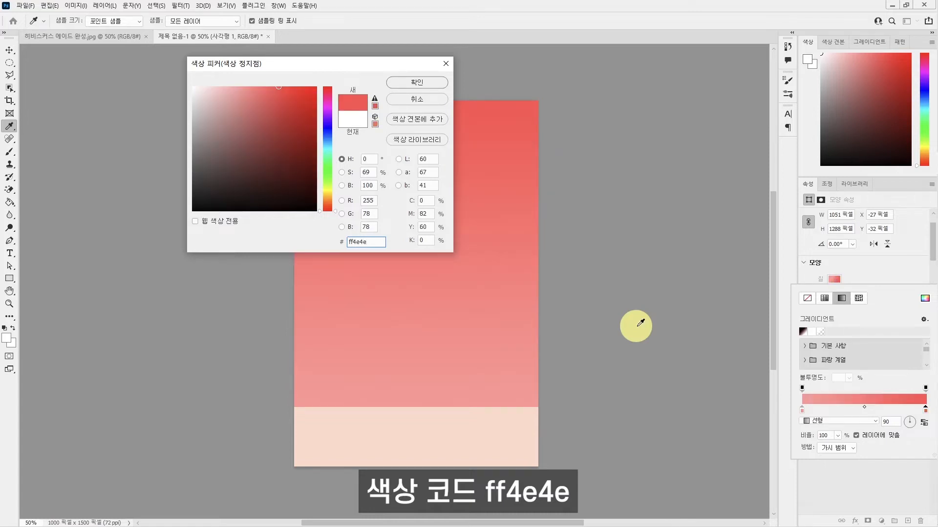
{"action": "key", "text": "Return"}
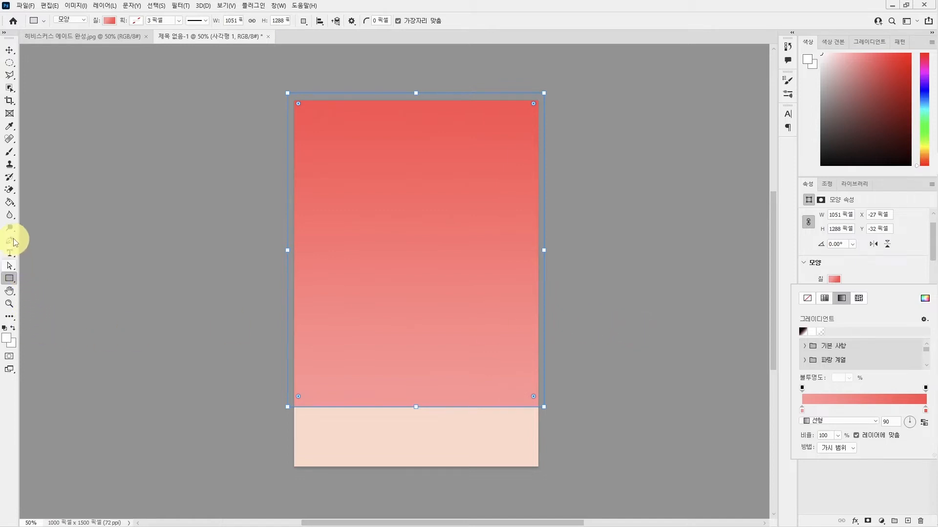
Step: Raise the rectangle's lower-right anchor point straight up so its bottom edge slants, converting the live shape to a regular path
{"action": "left_click", "coordinate": [11, 264]}
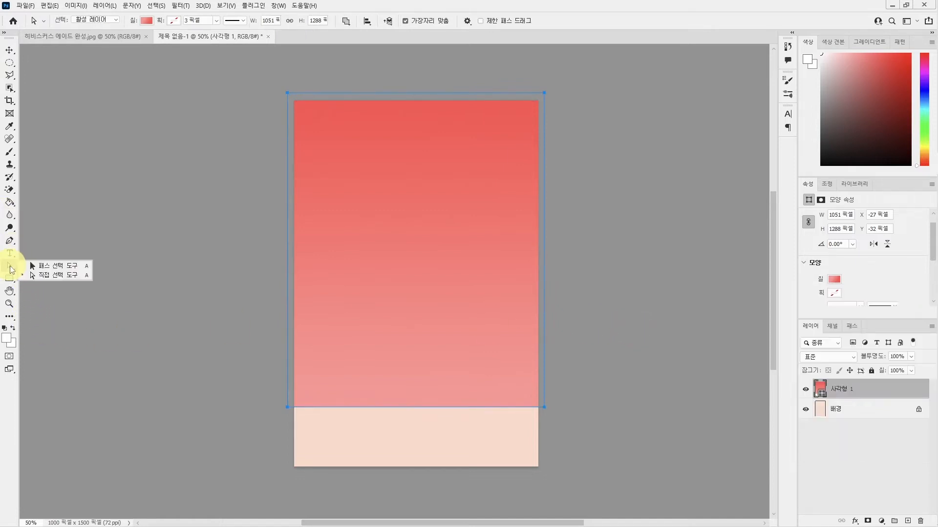
{"action": "left_click", "coordinate": [60, 275]}
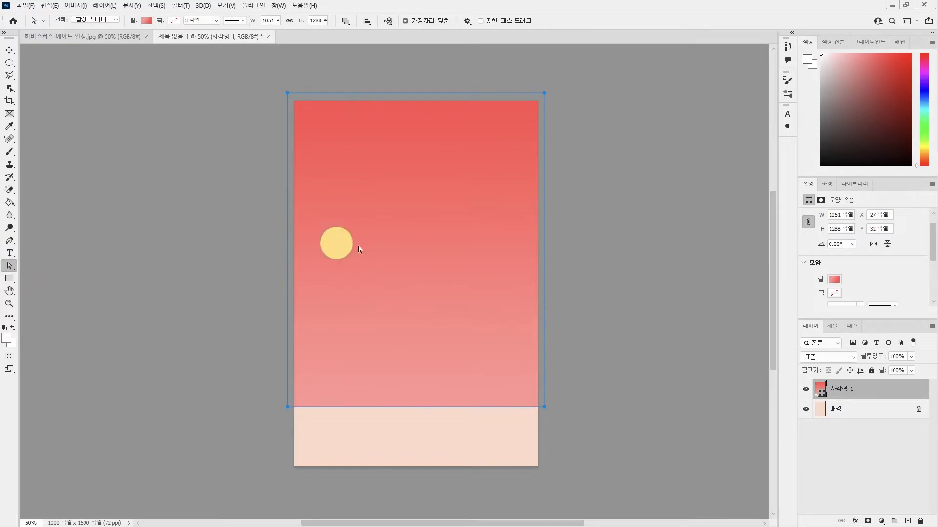
{"action": "left_click", "coordinate": [544, 409]}
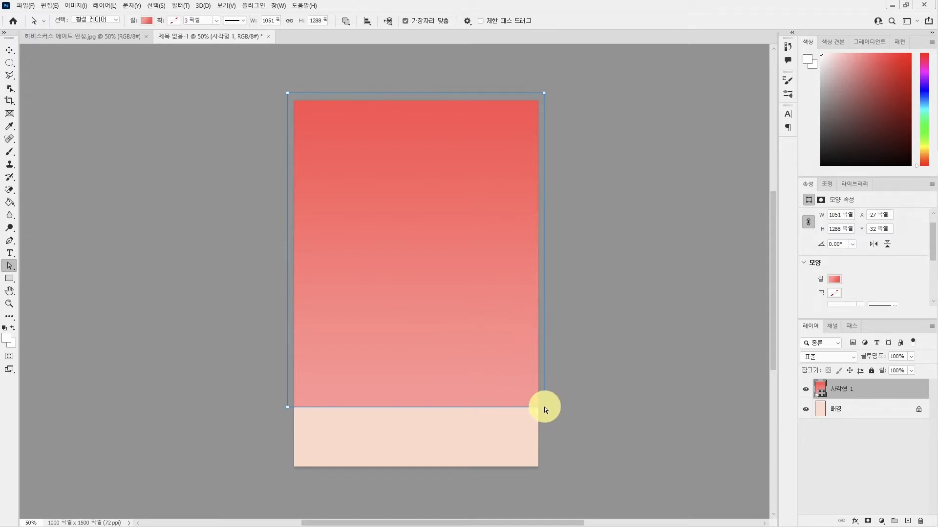
{"action": "key", "text": "shift"}
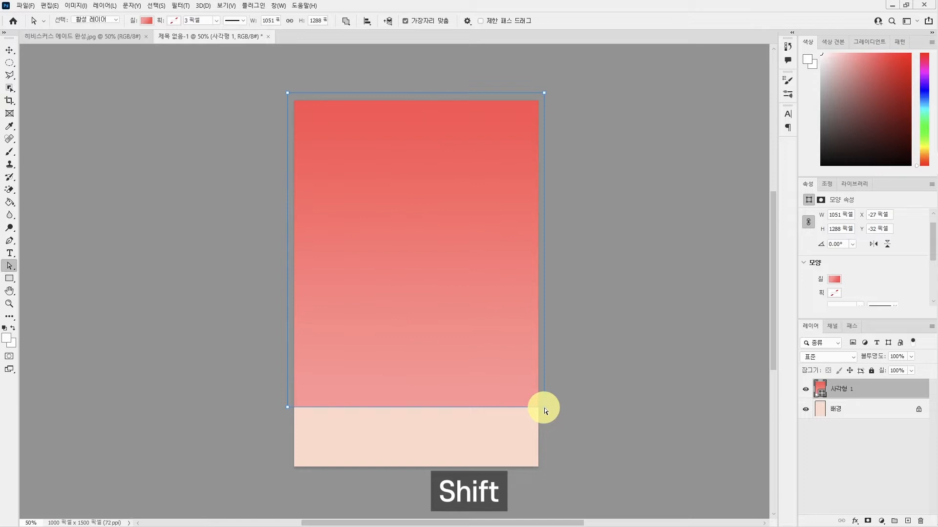
{"action": "left_click_drag", "start_coordinate": [546, 410], "coordinate": [540, 353]}
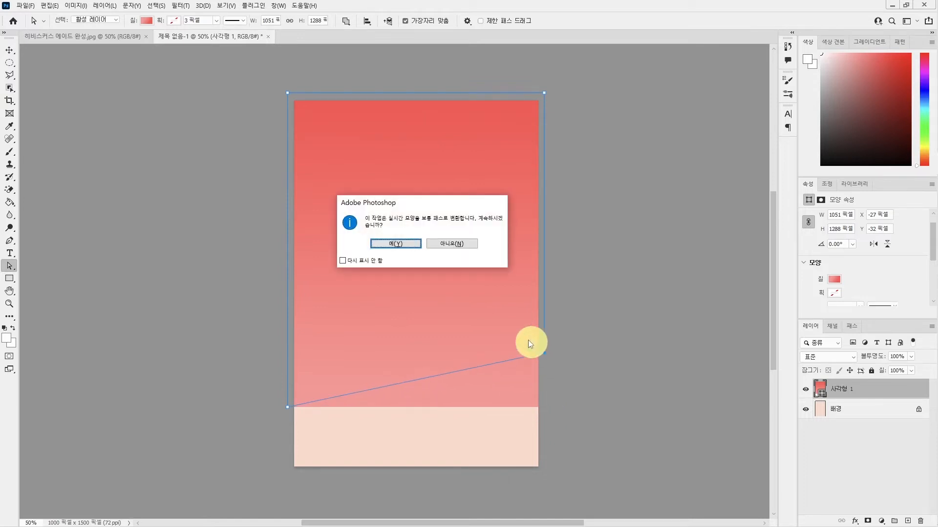
{"action": "left_click", "coordinate": [396, 245]}
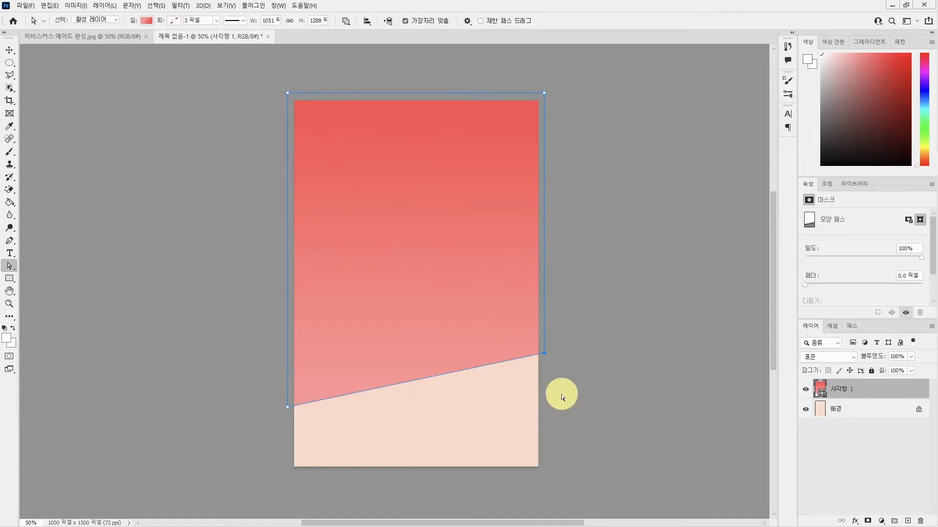
{"action": "left_click_drag", "start_coordinate": [544, 352], "coordinate": [544, 343]}
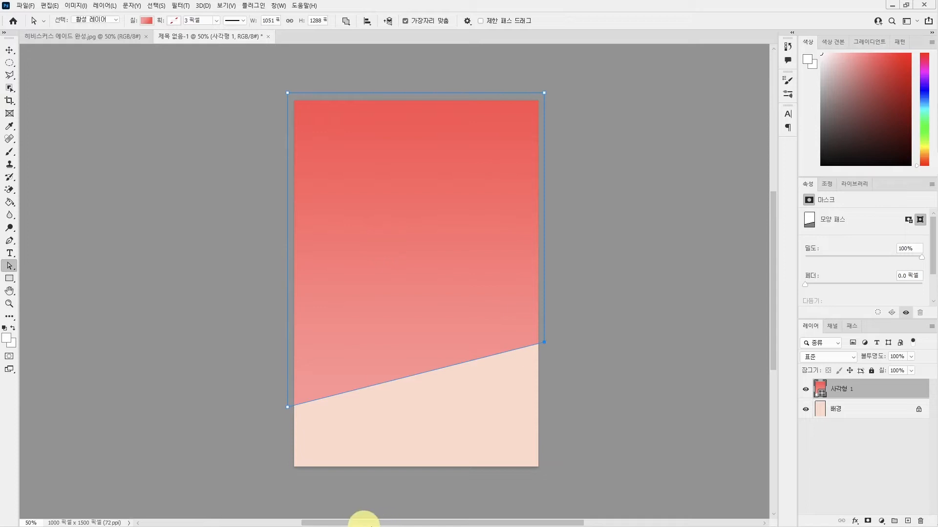
Step: Place the 벽 이미지 picture from the project folder over the canvas and clip it to the rectangle layer below
{"action": "left_click", "coordinate": [927, 77]}
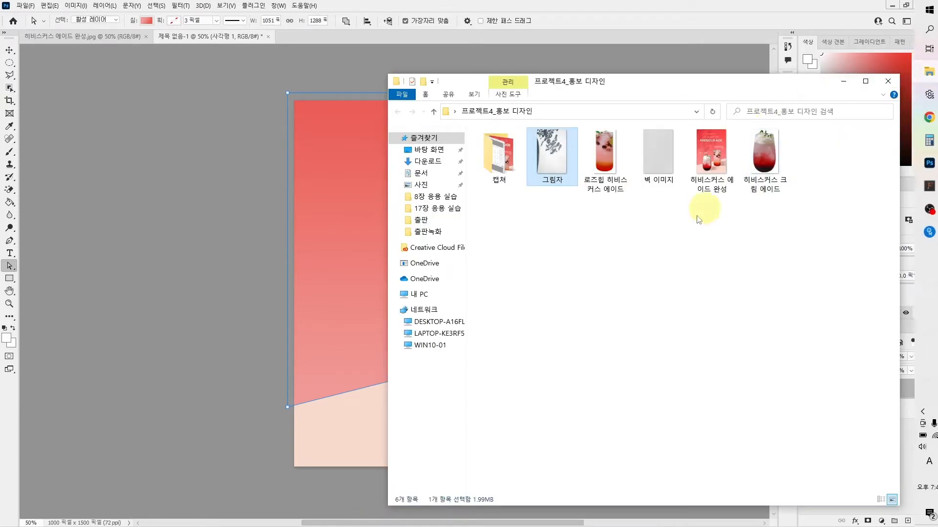
{"action": "left_click", "coordinate": [666, 181]}
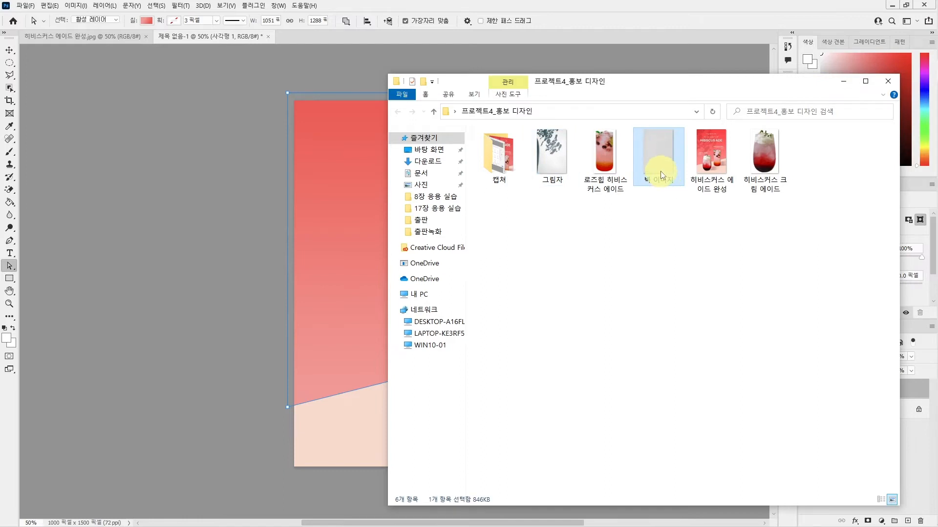
{"action": "left_click_drag", "start_coordinate": [655, 153], "coordinate": [330, 244]}
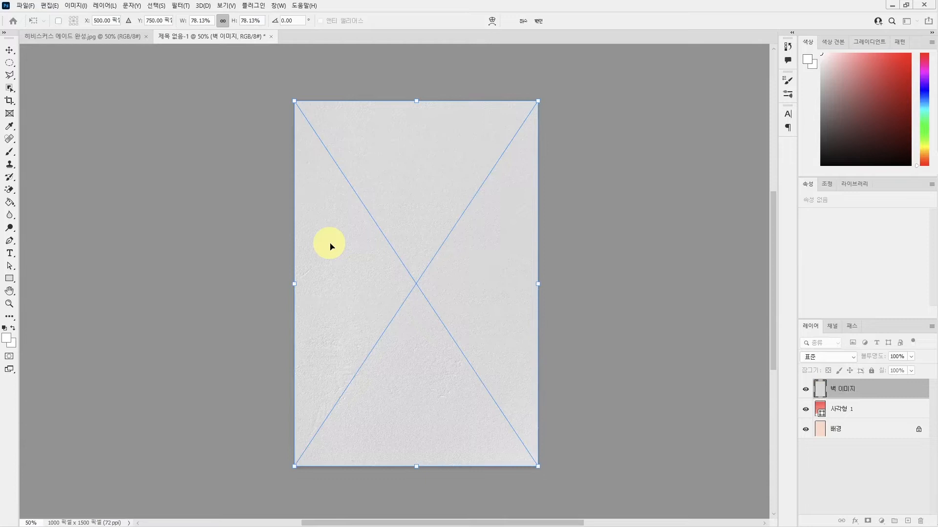
{"action": "key", "text": "Return"}
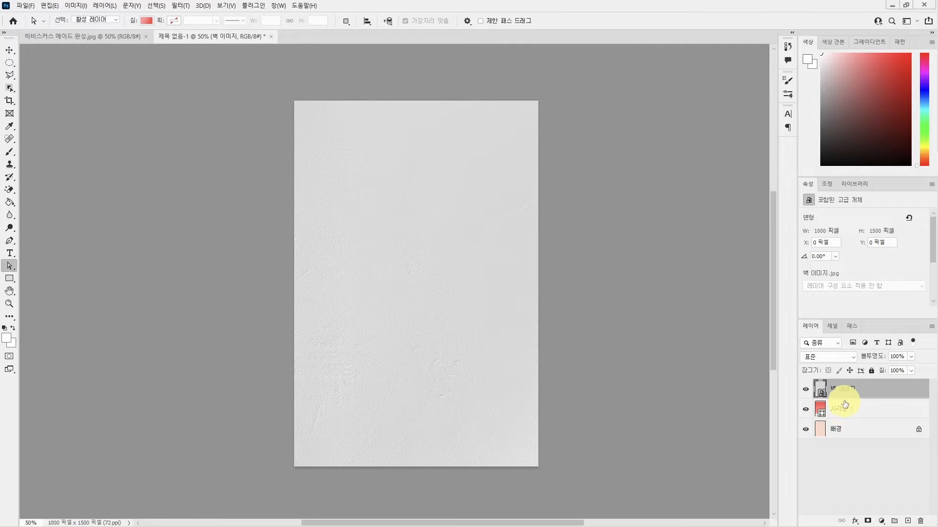
{"action": "key", "text": "alt"}
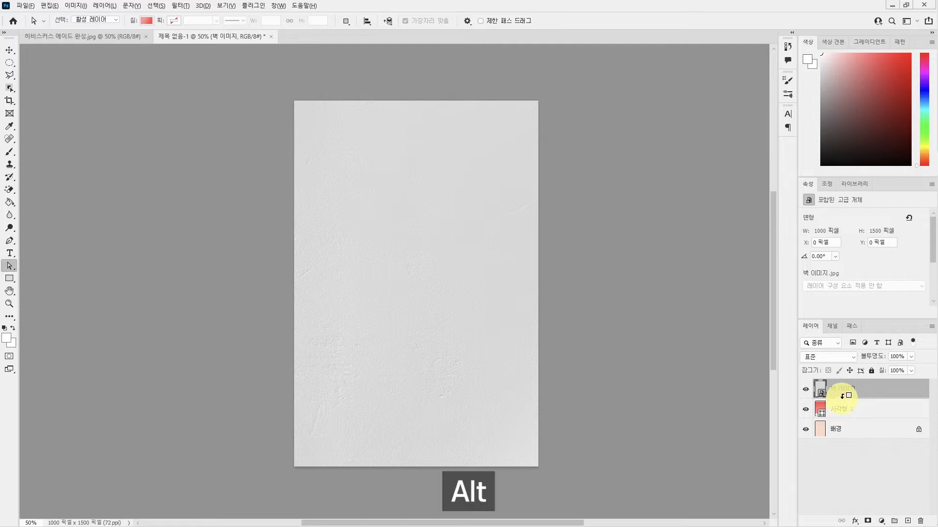
{"action": "left_click", "coordinate": [843, 396], "text": "alt"}
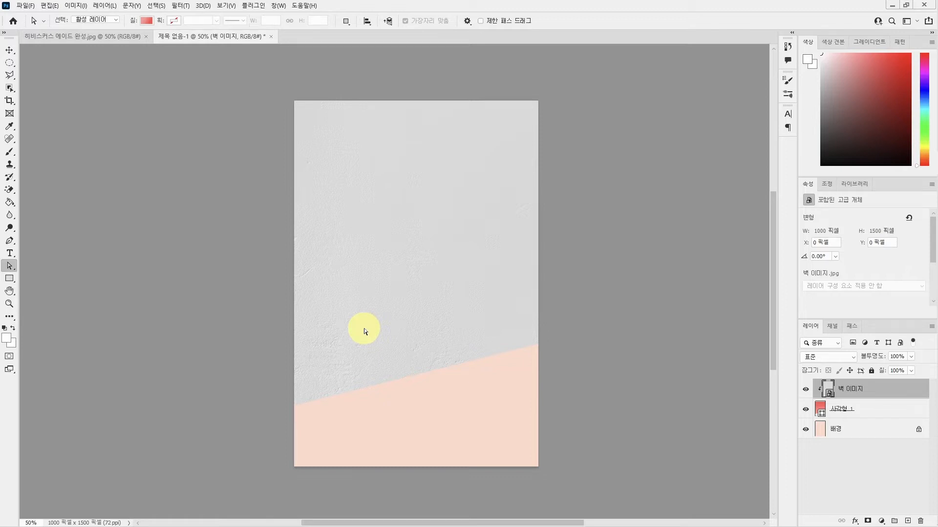
Step: Set the 벽 이미지 layer's blend mode to Color Burn (색상 번) and its opacity to 40%
{"action": "left_click", "coordinate": [825, 359]}
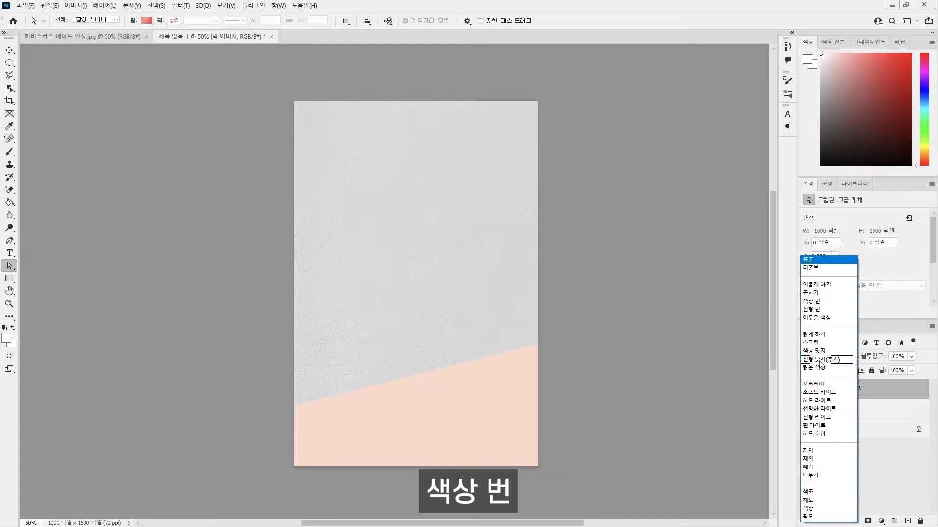
{"action": "left_click", "coordinate": [813, 302]}
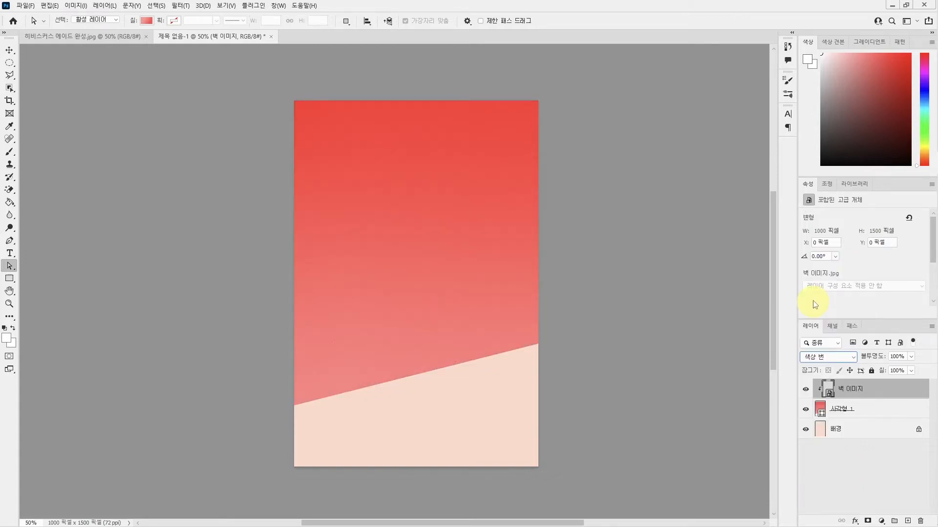
{"action": "left_click", "coordinate": [898, 357]}
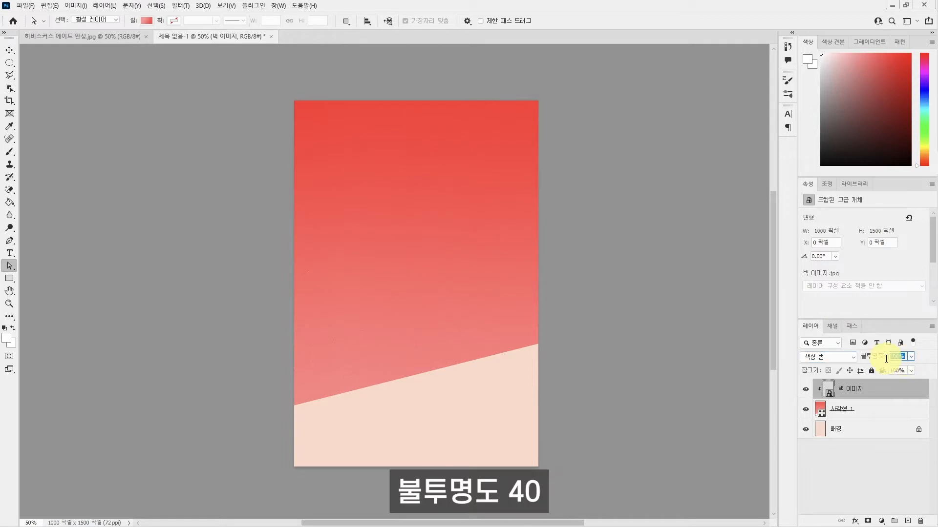
{"action": "type", "text": "40"}
{"action": "key", "text": "Return"}
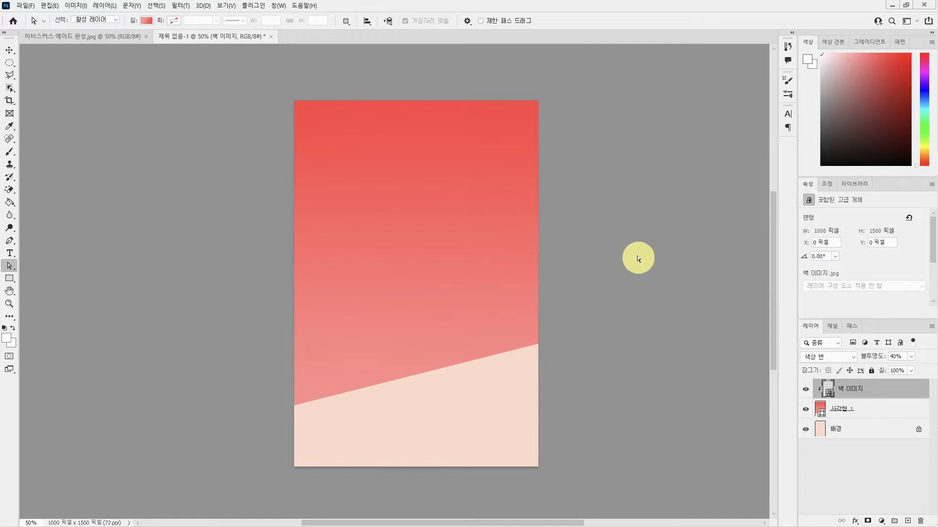
Step: Place the 히비스커스 크림 에이드 picture from the project folder into the poster
{"action": "mouse_move", "coordinate": [936, 113]}
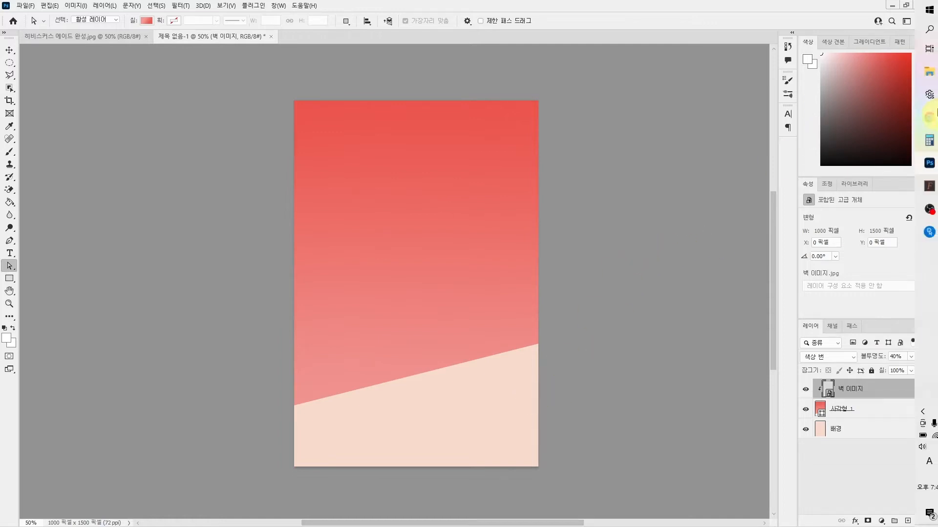
{"action": "left_click", "coordinate": [929, 72]}
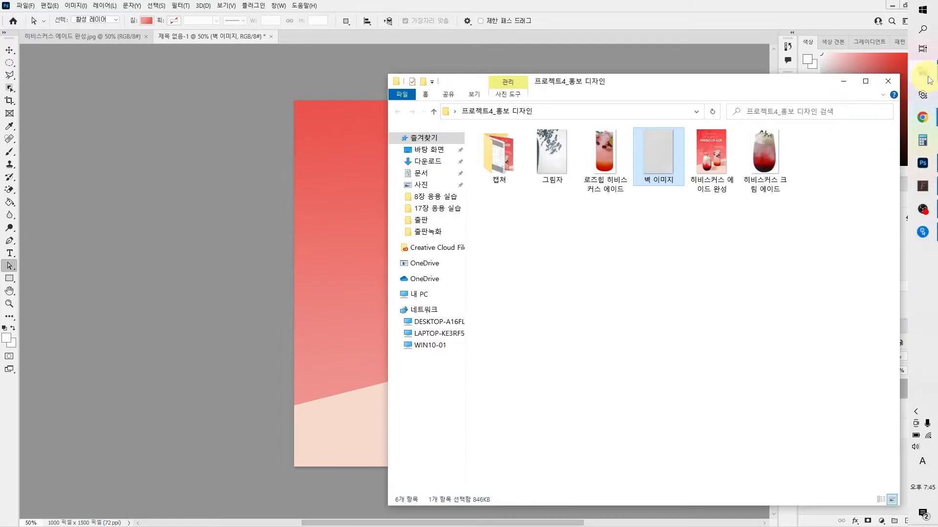
{"action": "left_click", "coordinate": [760, 175]}
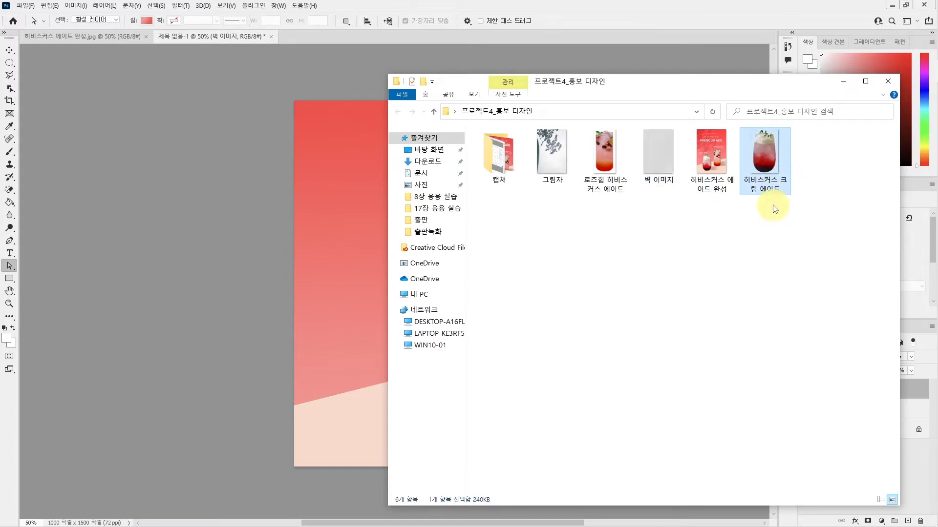
{"action": "left_click_drag", "start_coordinate": [764, 157], "coordinate": [347, 307]}
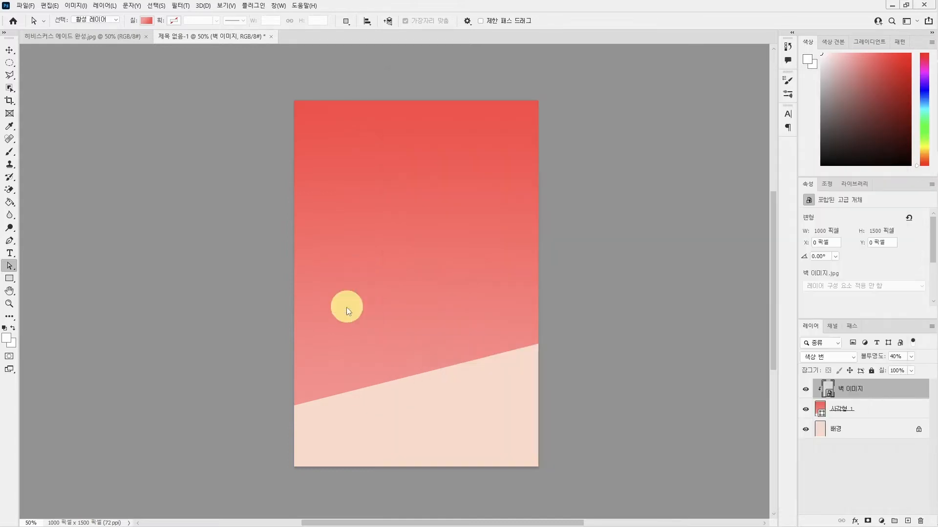
Step: Scale the cream ade glass to about 271 × 504 px and position it at the poster's lower left, overlapping the slanted edge
{"action": "left_click_drag", "start_coordinate": [480, 186], "coordinate": [442, 243]}
{"action": "left_click_drag", "start_coordinate": [400, 274], "coordinate": [402, 311]}
{"action": "left_click_drag", "start_coordinate": [378, 344], "coordinate": [385, 341]}
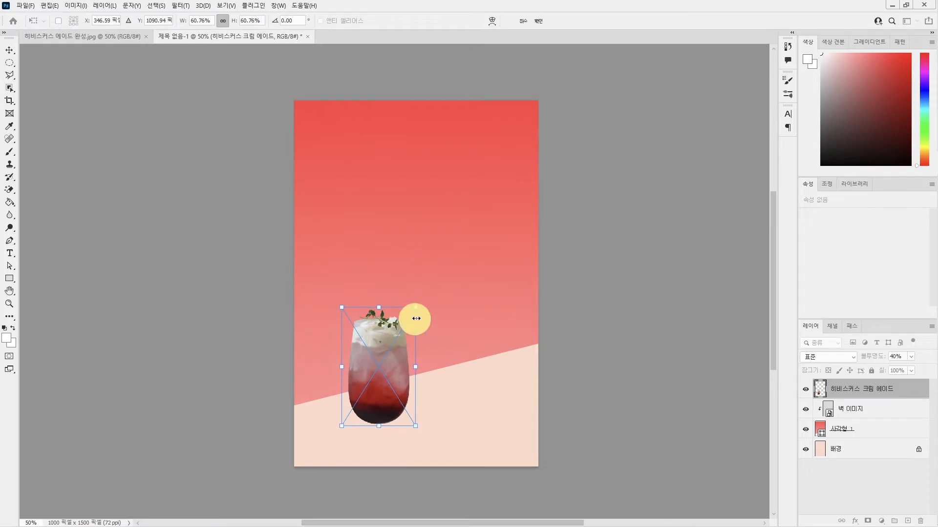
{"action": "left_click_drag", "start_coordinate": [416, 307], "coordinate": [419, 300]}
{"action": "left_click_drag", "start_coordinate": [394, 379], "coordinate": [398, 397]}
{"action": "left_click_drag", "start_coordinate": [421, 317], "coordinate": [427, 317]}
{"action": "key", "text": "Return"}
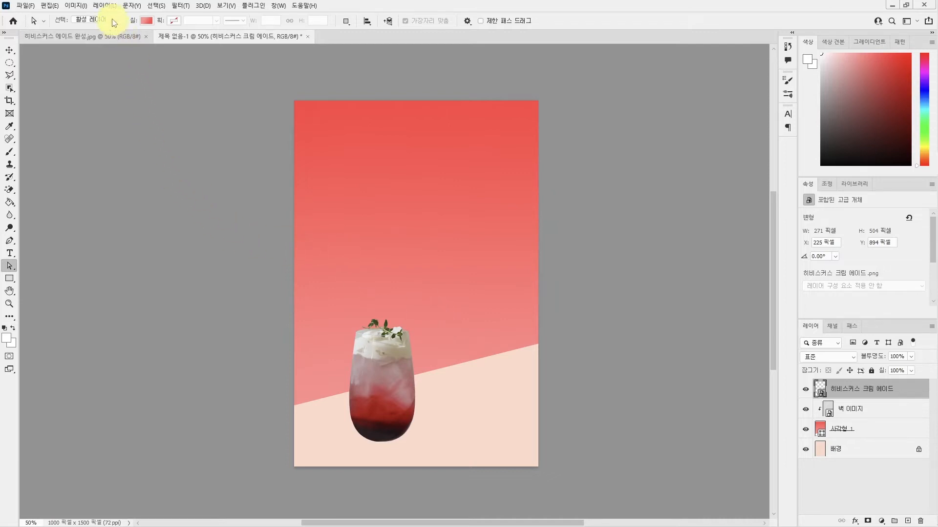
Step: Apply a Brightness/Contrast adjustment to the cream ade glass with brightness 45 and contrast 45
{"action": "left_click", "coordinate": [82, 7]}
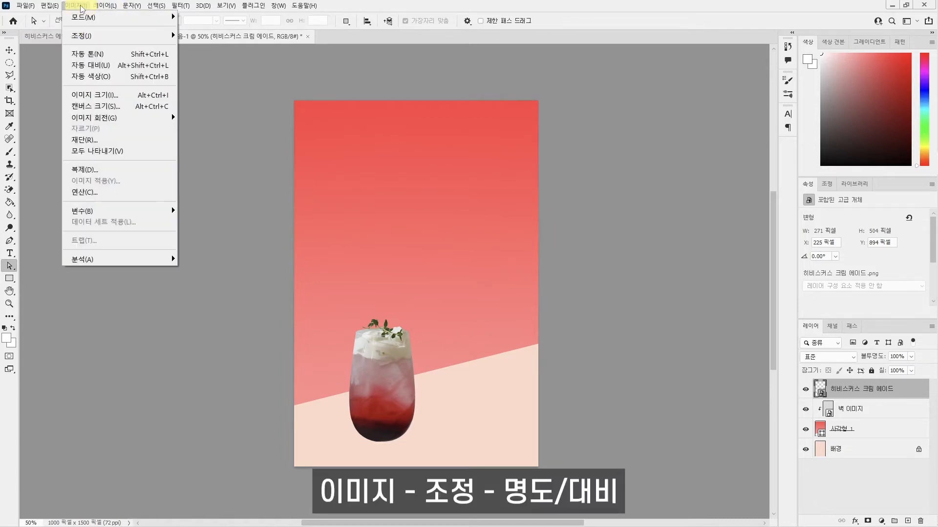
{"action": "mouse_move", "coordinate": [83, 35]}
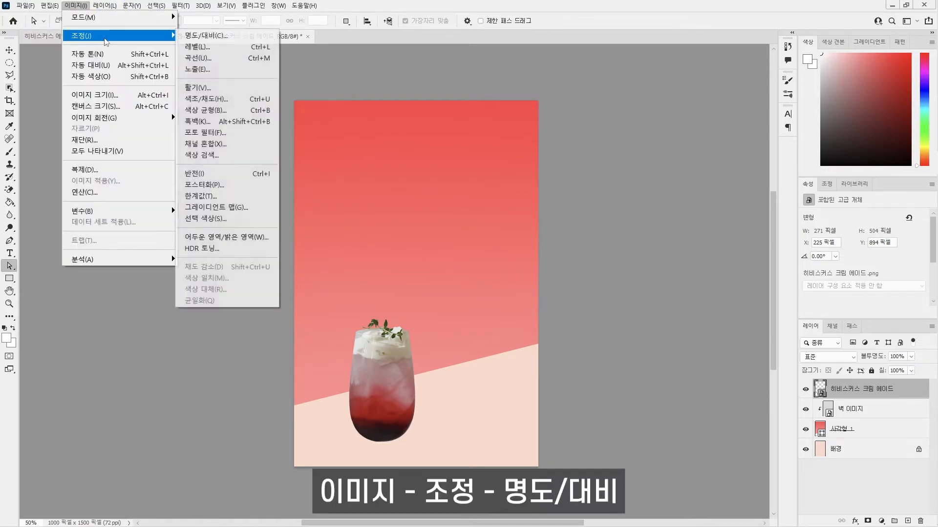
{"action": "left_click", "coordinate": [213, 37]}
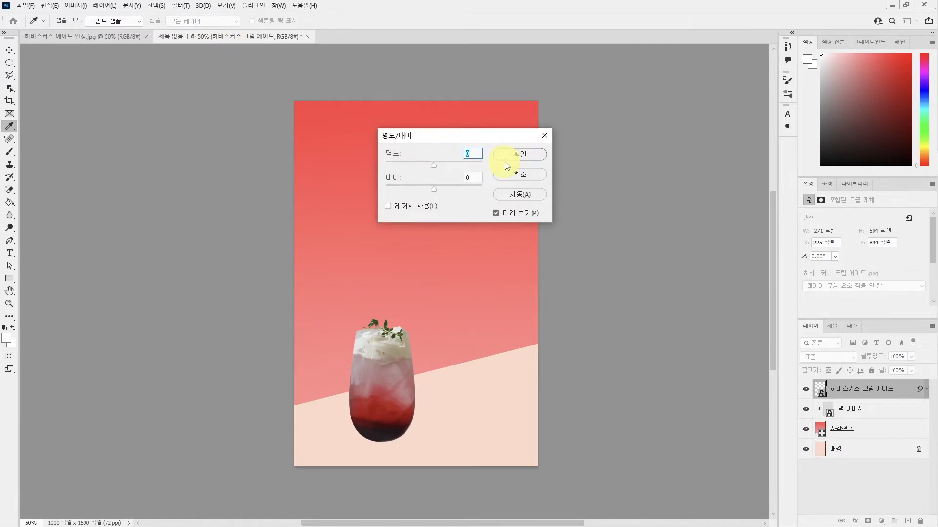
{"action": "type", "text": "45"}
{"action": "key", "text": "Tab"}
{"action": "type", "text": "45"}
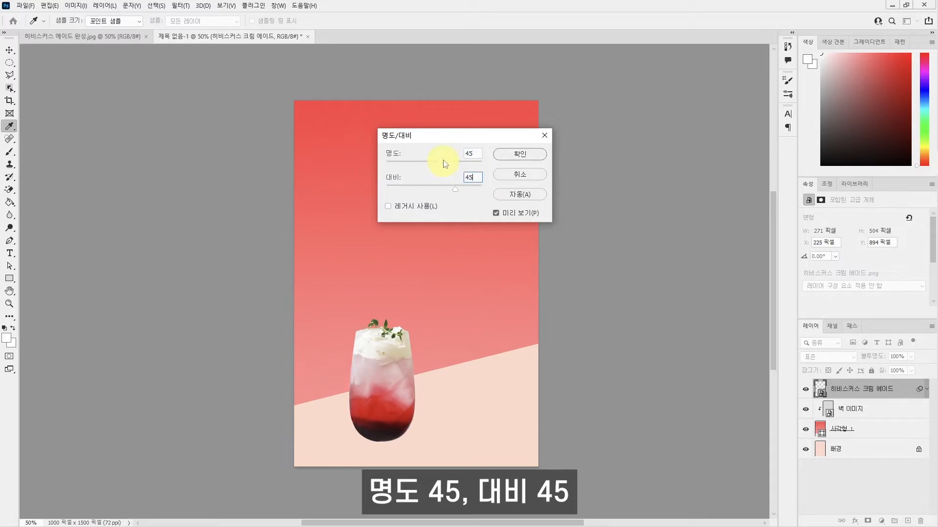
{"action": "left_click_drag", "start_coordinate": [446, 139], "coordinate": [451, 146]}
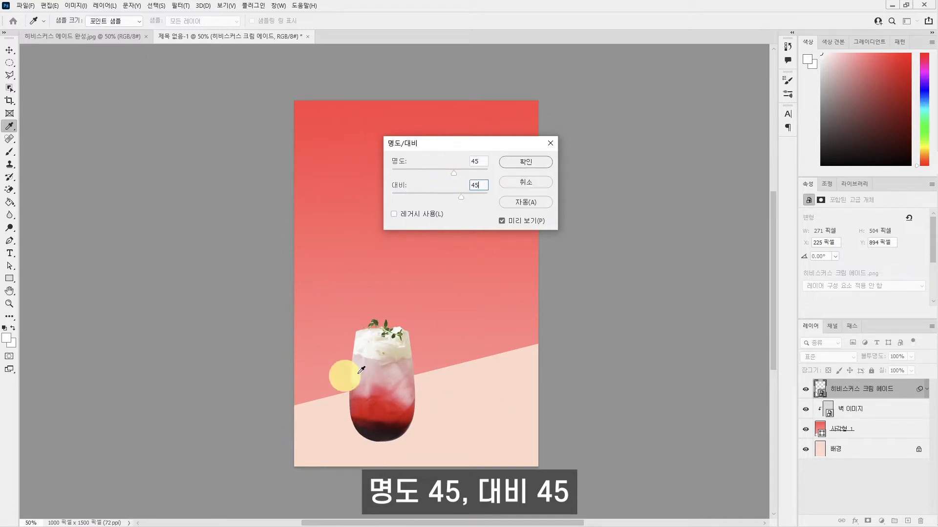
{"action": "left_click", "coordinate": [518, 163]}
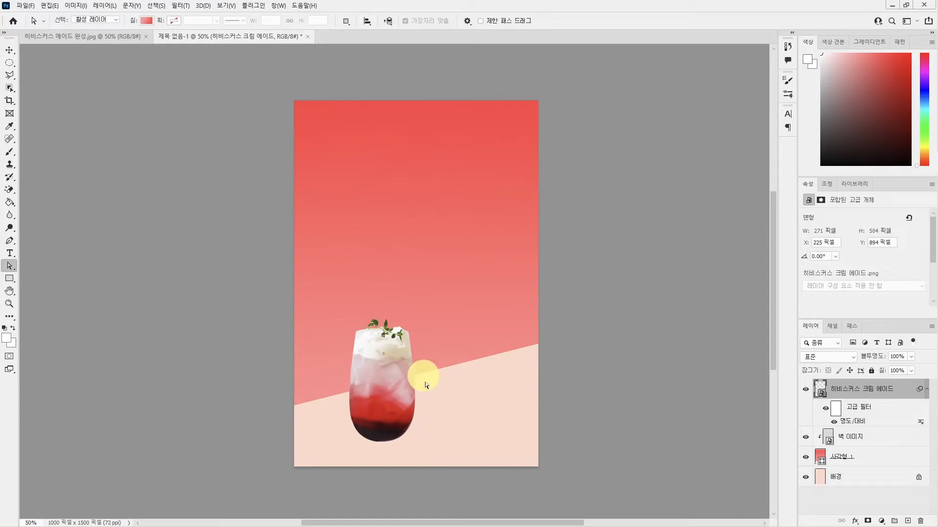
Step: Add an inner shadow to the cream ade glass with 40% opacity, -70° angle, 60 px distance and 40 px size
{"action": "left_click", "coordinate": [854, 522]}
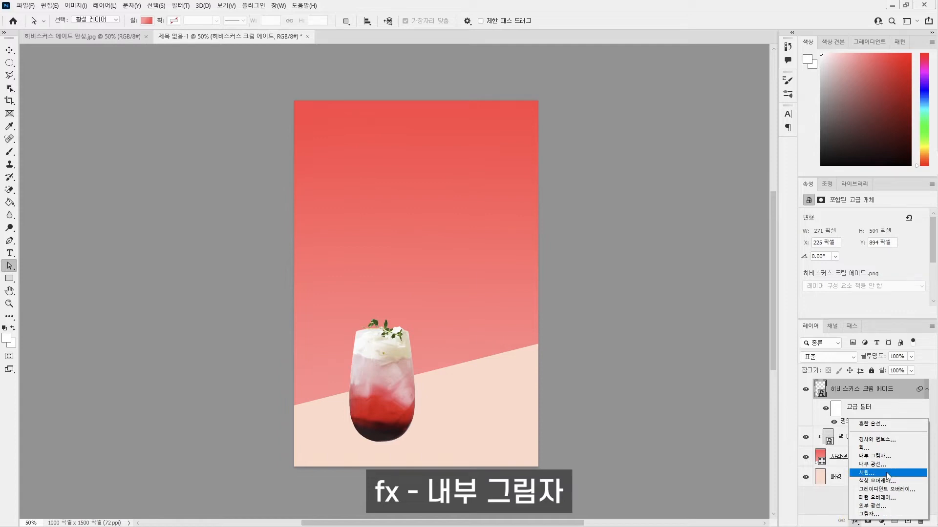
{"action": "left_click", "coordinate": [891, 458]}
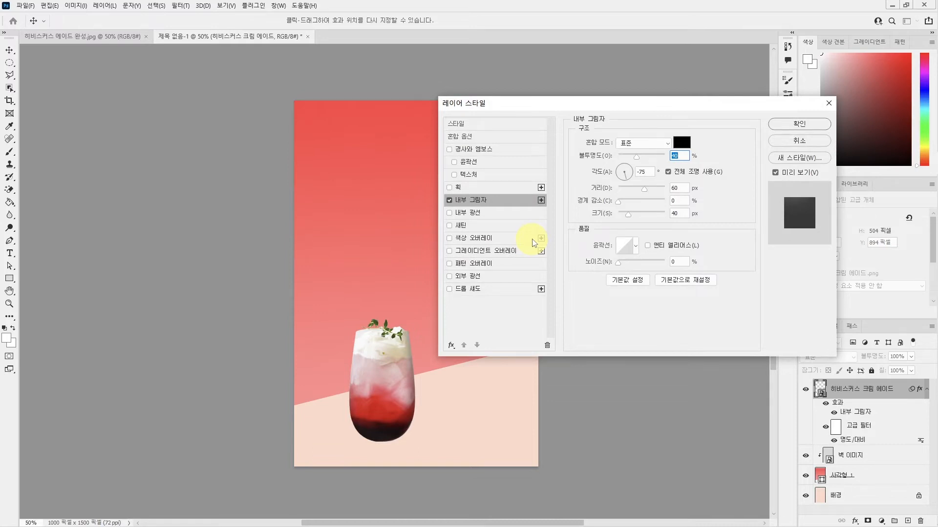
{"action": "left_click_drag", "start_coordinate": [569, 102], "coordinate": [499, 69]}
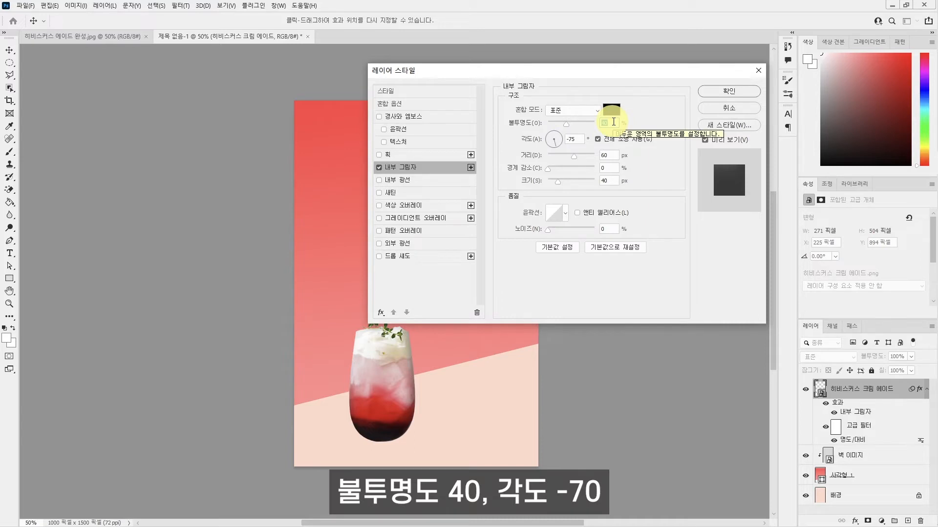
{"action": "key", "text": "Tab"}
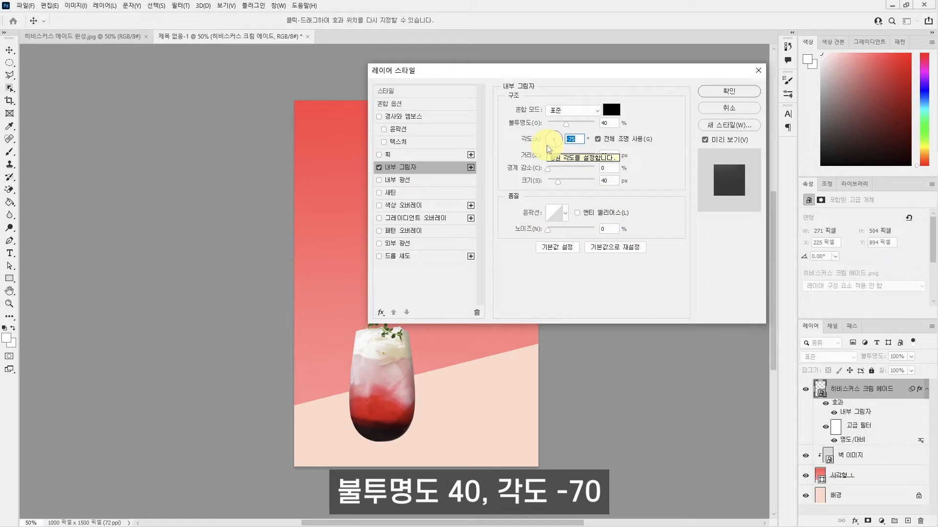
{"action": "type", "text": "-70"}
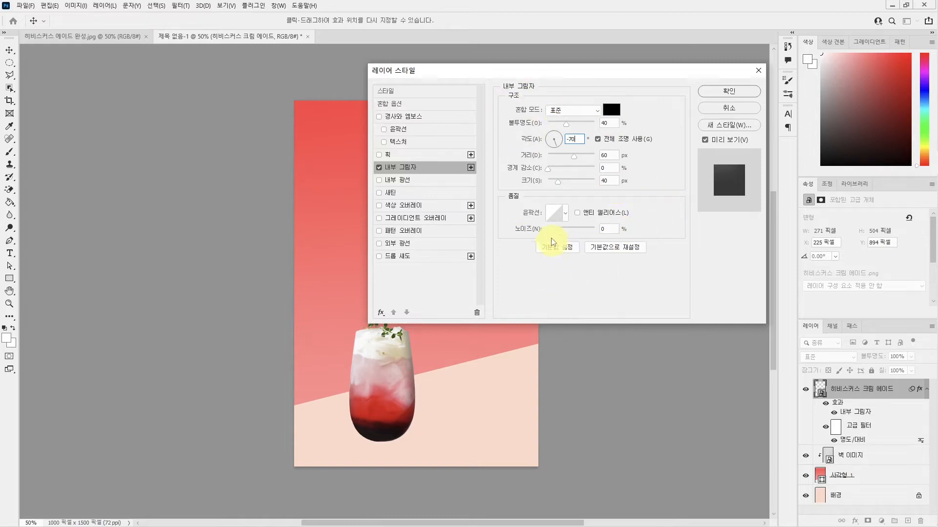
{"action": "left_click", "coordinate": [712, 90]}
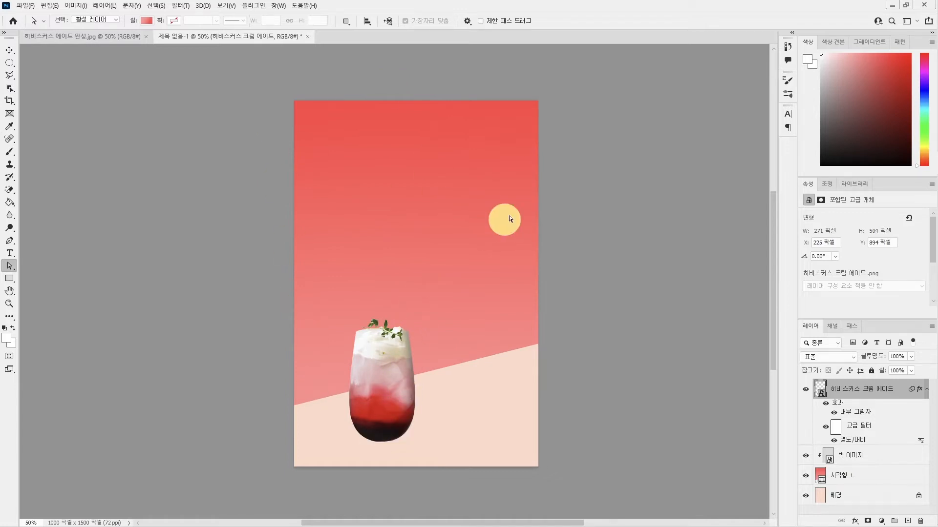
Step: Place the 로즈힙 히비스커스 에이드 picture from the project folder into the poster
{"action": "mouse_move", "coordinate": [928, 137]}
{"action": "left_click", "coordinate": [923, 72]}
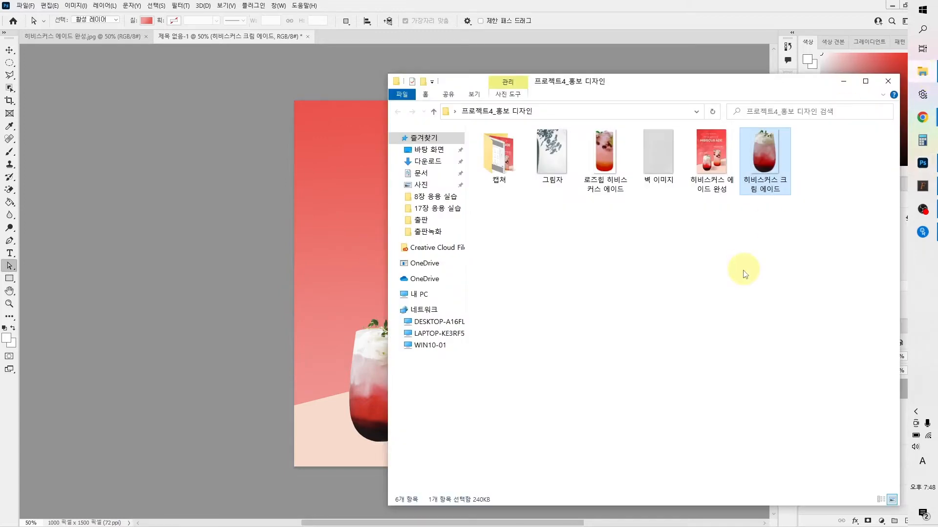
{"action": "left_click", "coordinate": [742, 266]}
{"action": "left_click", "coordinate": [616, 191]}
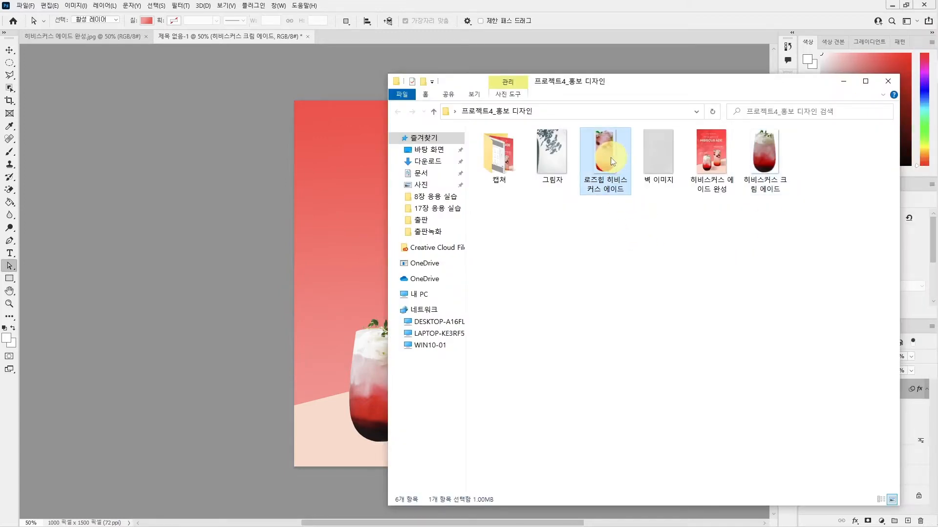
{"action": "left_click_drag", "start_coordinate": [604, 153], "coordinate": [360, 272]}
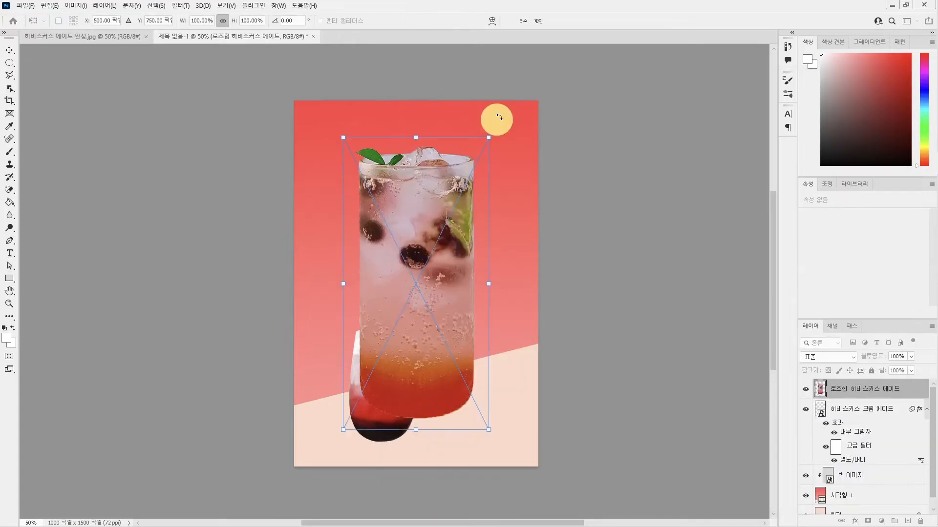
Step: Scale the rosehip ade glass to about 235 × 535 px and position it right of and slightly higher than the cream ade glass
{"action": "left_click_drag", "start_coordinate": [488, 137], "coordinate": [425, 272]}
{"action": "left_click_drag", "start_coordinate": [401, 333], "coordinate": [463, 290]}
{"action": "left_click_drag", "start_coordinate": [487, 224], "coordinate": [481, 241]}
{"action": "left_click_drag", "start_coordinate": [454, 286], "coordinate": [476, 306]}
{"action": "left_click_drag", "start_coordinate": [501, 407], "coordinate": [494, 396]}
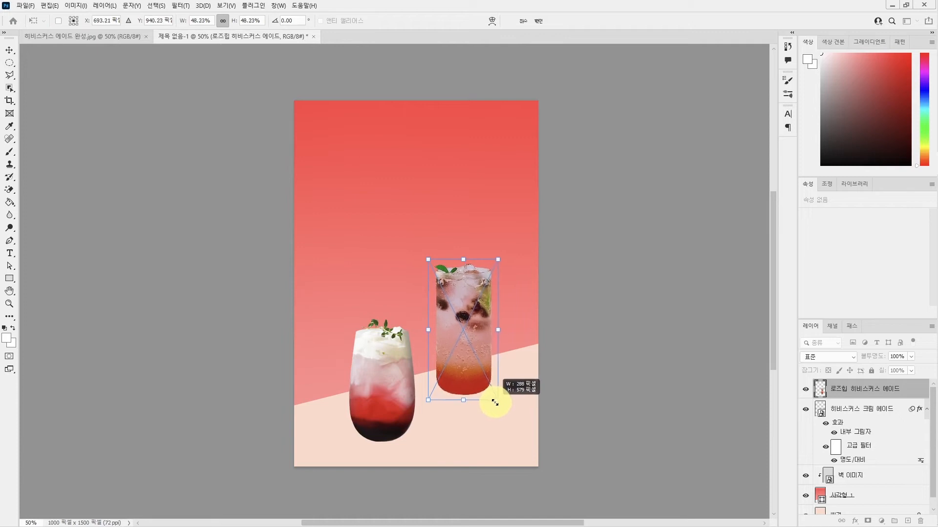
{"action": "left_click_drag", "start_coordinate": [479, 352], "coordinate": [482, 360]}
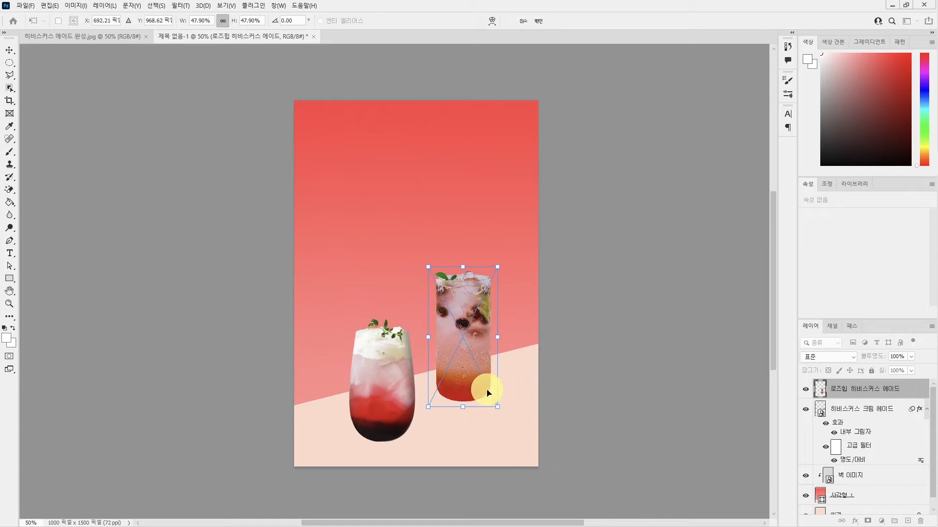
{"action": "key", "text": "Return"}
{"action": "key", "text": "a"}
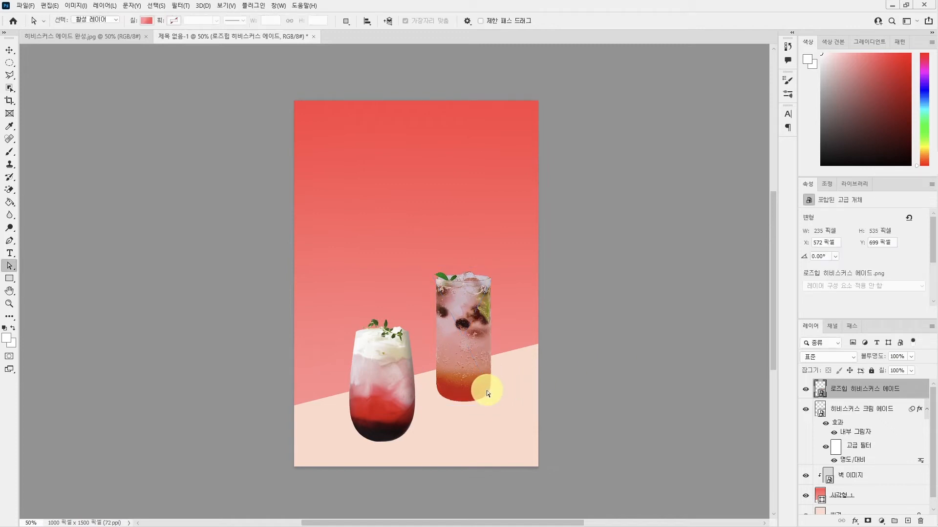
{"action": "left_click", "coordinate": [9, 50]}
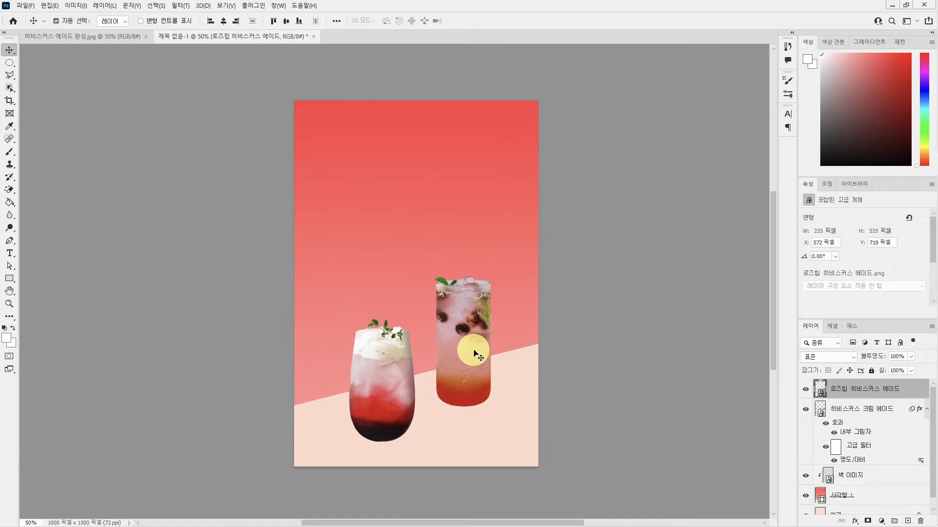
Step: Apply a Brightness/Contrast adjustment to the rosehip ade glass with brightness 25 and contrast 20
{"action": "left_click", "coordinate": [76, 6]}
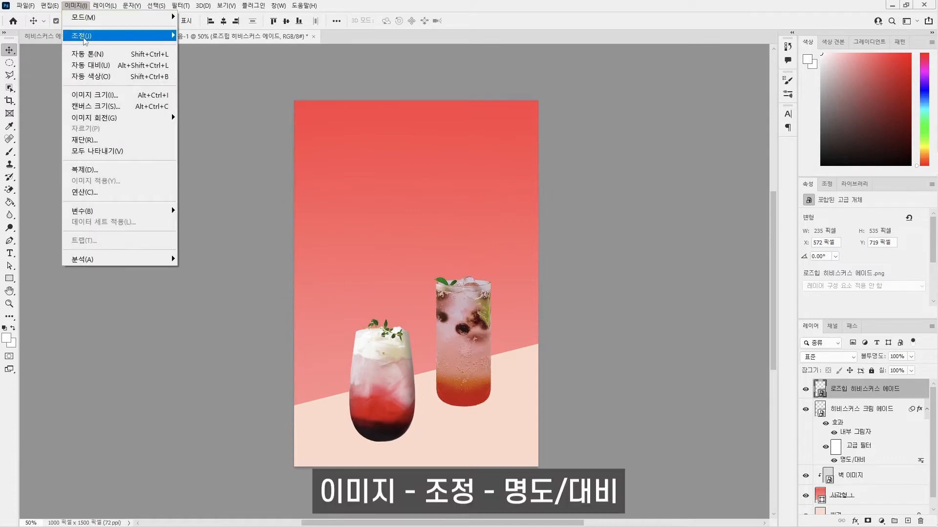
{"action": "mouse_move", "coordinate": [162, 36]}
{"action": "left_click", "coordinate": [212, 36]}
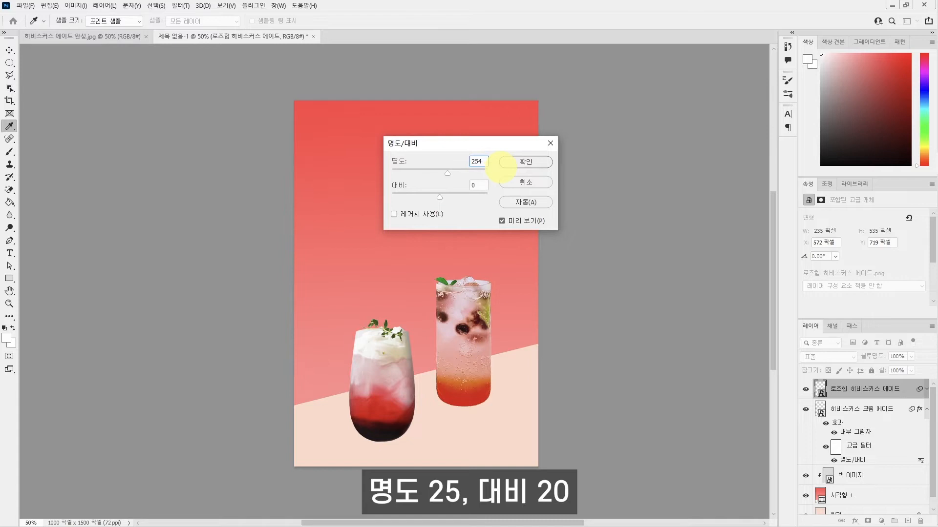
{"action": "double_click", "coordinate": [477, 161]}
{"action": "type", "text": "25"}
{"action": "key", "text": "Tab"}
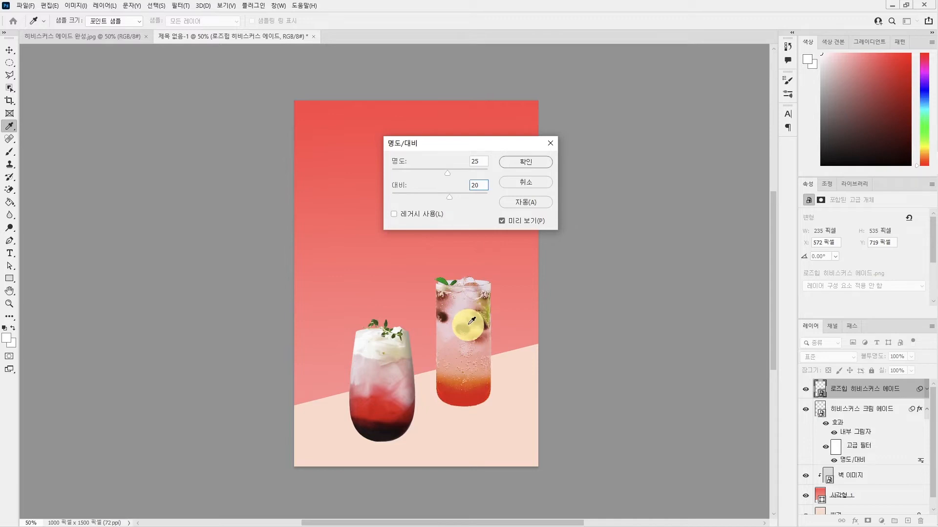
{"action": "left_click", "coordinate": [510, 162]}
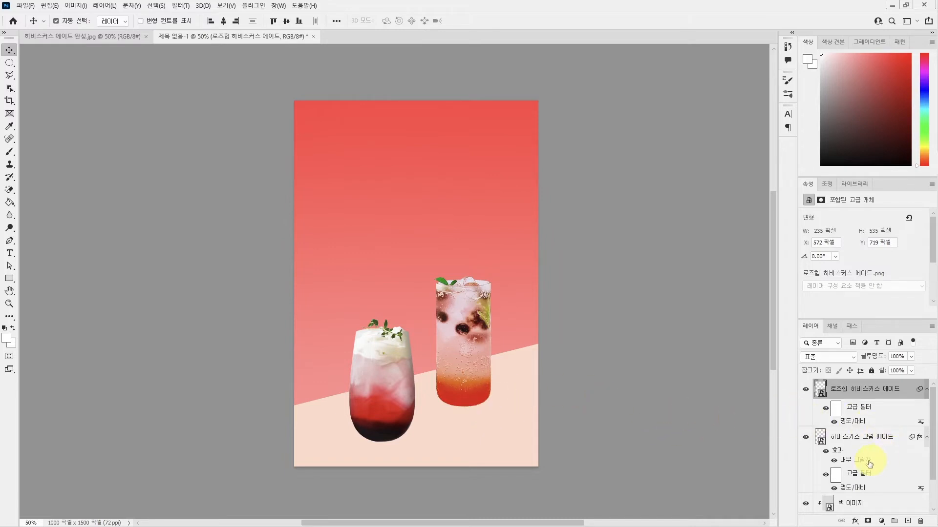
Step: Copy the inner shadow effect from the cream ade glass layer to the rosehip ade glass layer
{"action": "left_click", "coordinate": [369, 387]}
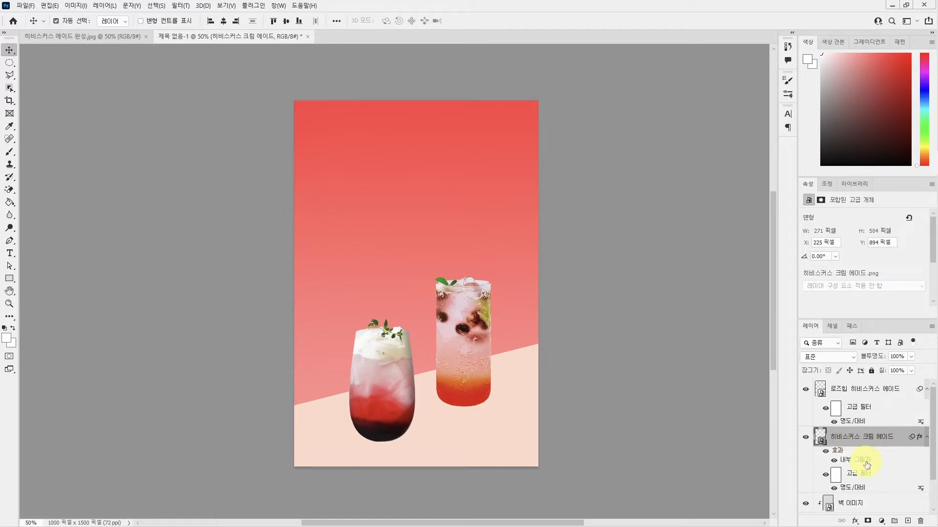
{"action": "key", "text": "alt"}
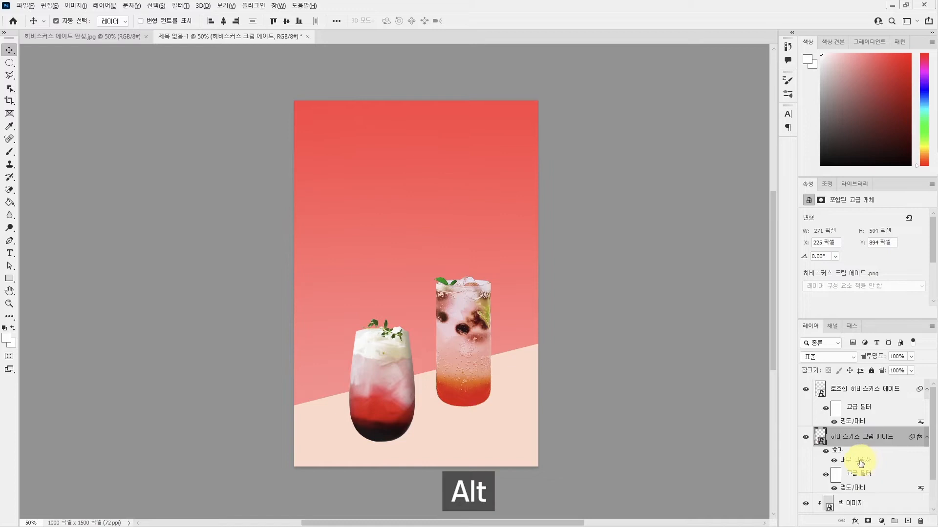
{"action": "left_click_drag", "start_coordinate": [859, 462], "coordinate": [856, 437]}
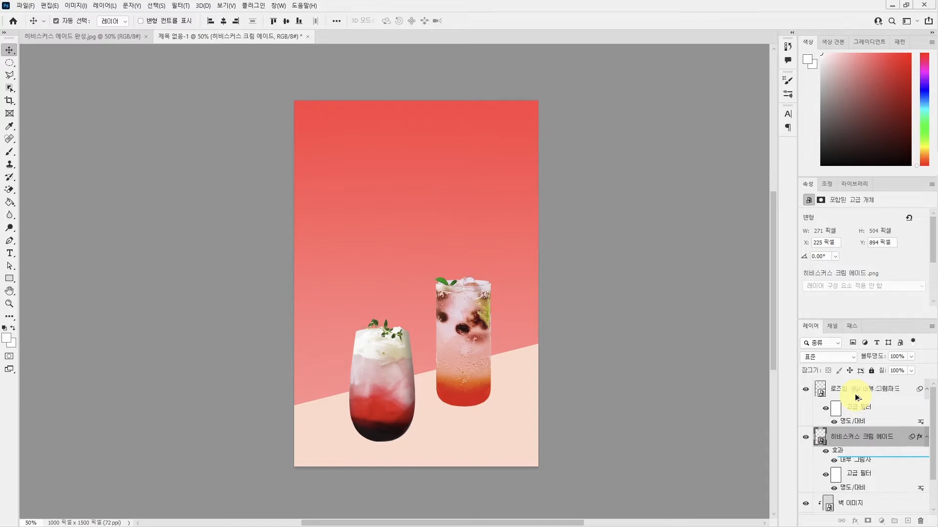
{"action": "left_click_drag", "start_coordinate": [854, 394], "coordinate": [855, 394]}
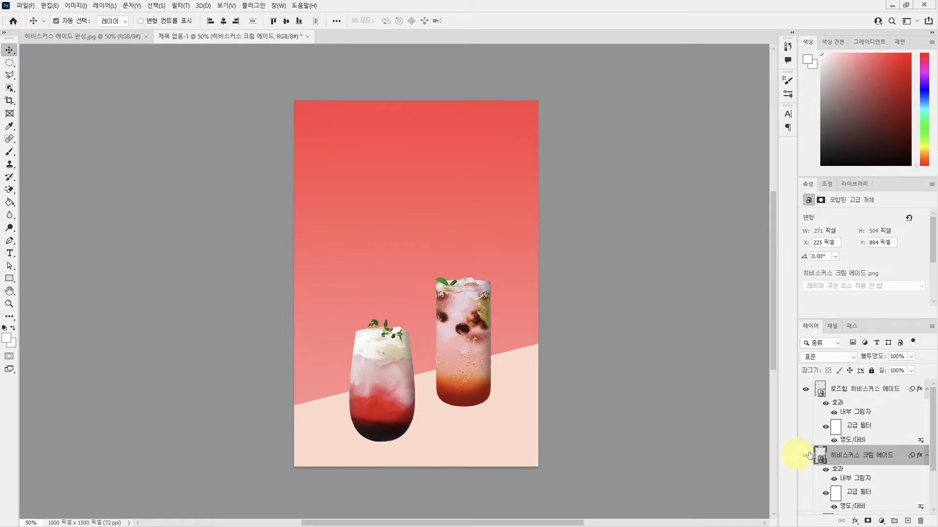
Step: Add a new empty layer above the cream ade glass layer and name it 그림자01
{"action": "left_click", "coordinate": [909, 522]}
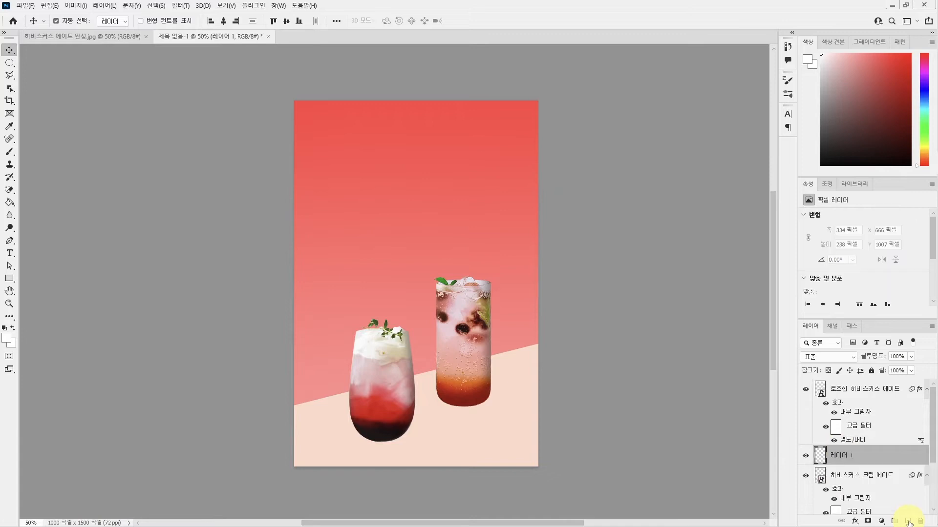
{"action": "double_click", "coordinate": [837, 457]}
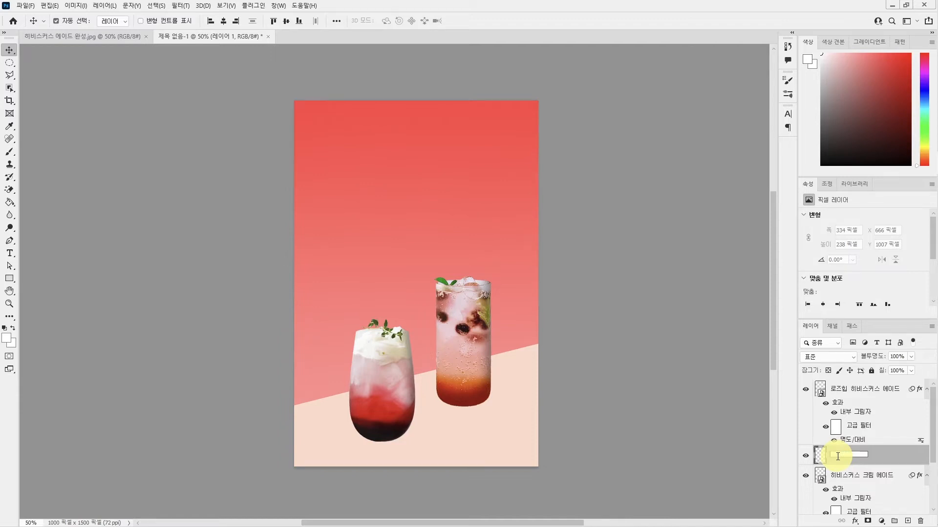
{"action": "type", "text": "그림자01"}
{"action": "key", "text": "Return"}
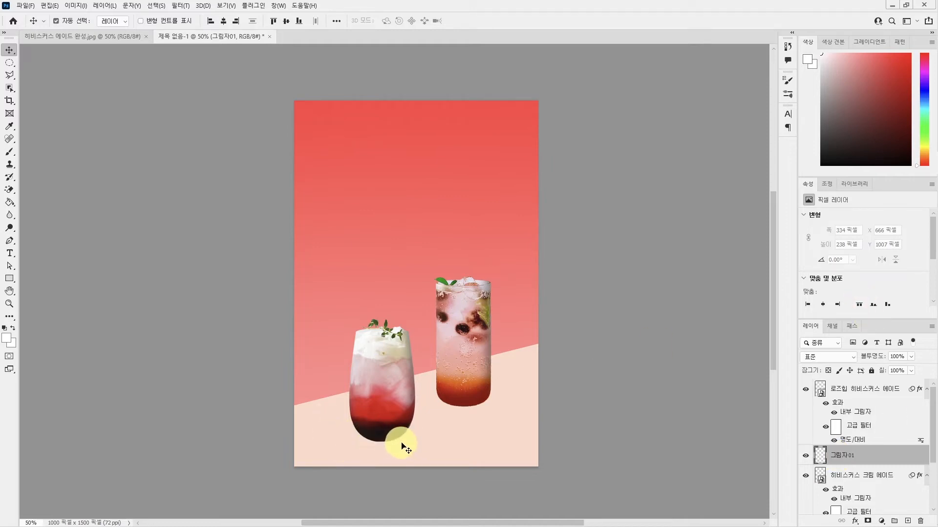
Step: Draw a flat elliptical selection about 189 × 47 px around the base of the cream ade glass
{"action": "left_click", "coordinate": [9, 63]}
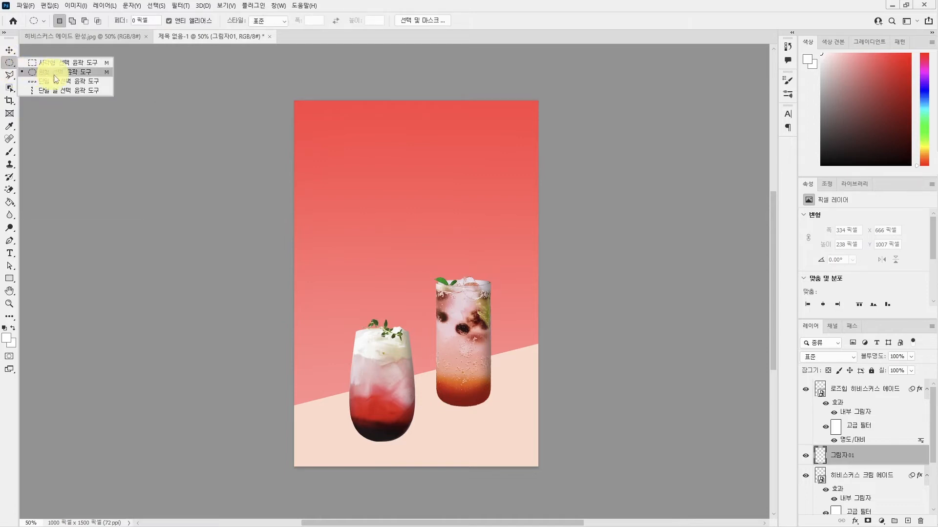
{"action": "left_click", "coordinate": [87, 74]}
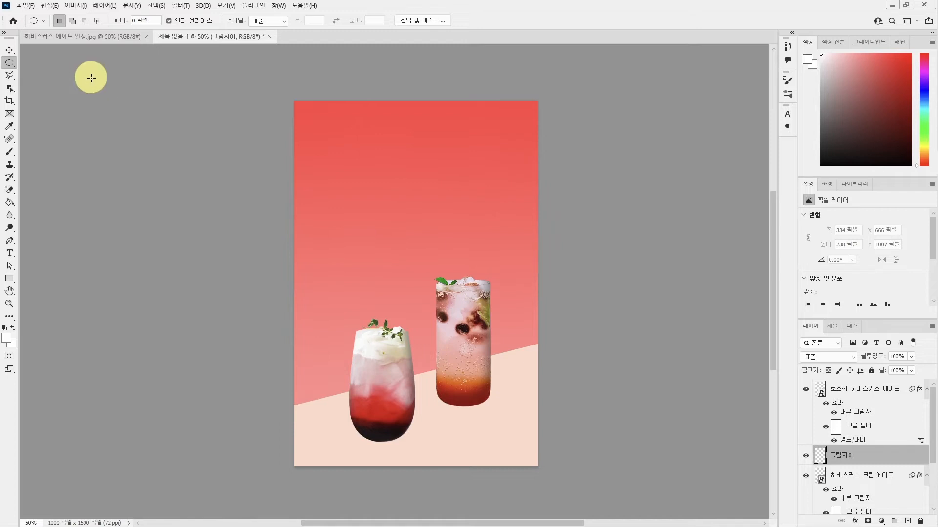
{"action": "scroll", "coordinate": [366, 438], "scroll_direction": "up", "scroll_amount": 1}
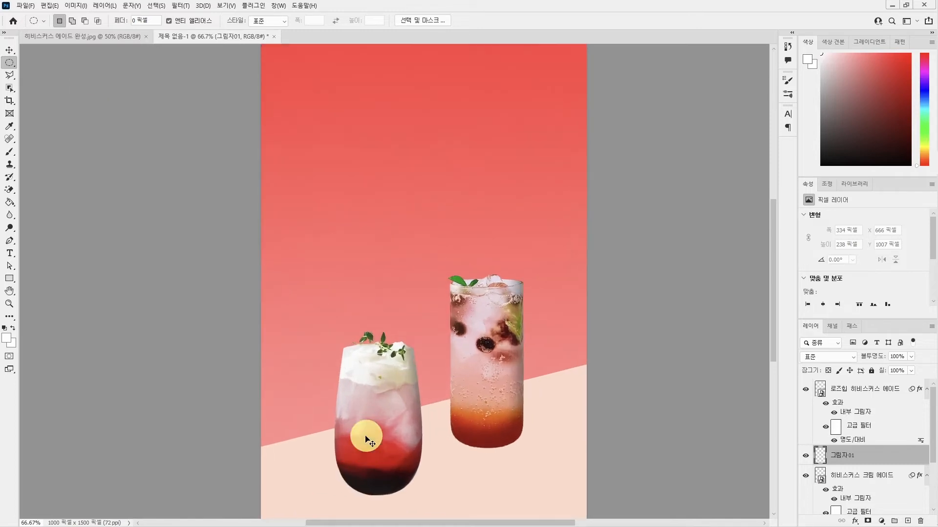
{"action": "scroll", "coordinate": [366, 438], "scroll_direction": "up", "scroll_amount": 1}
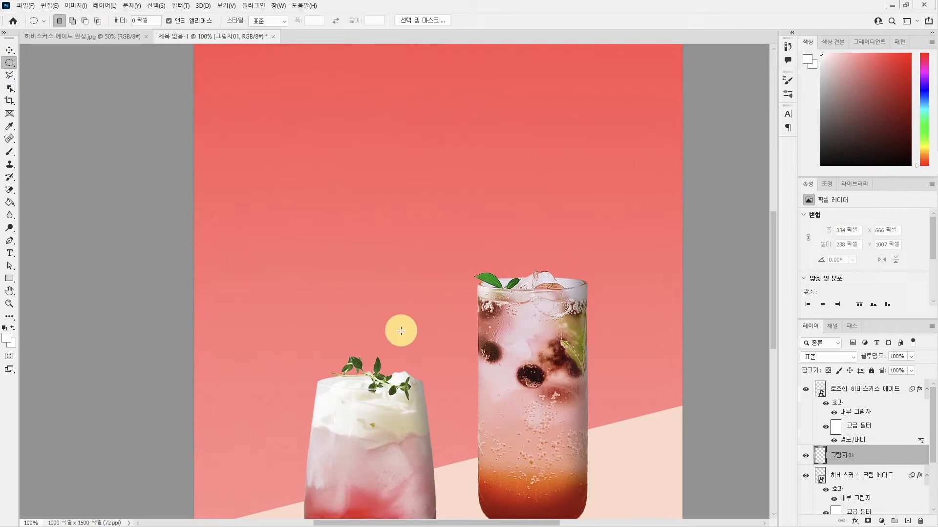
{"action": "left_click_drag", "start_coordinate": [394, 350], "coordinate": [370, 164]}
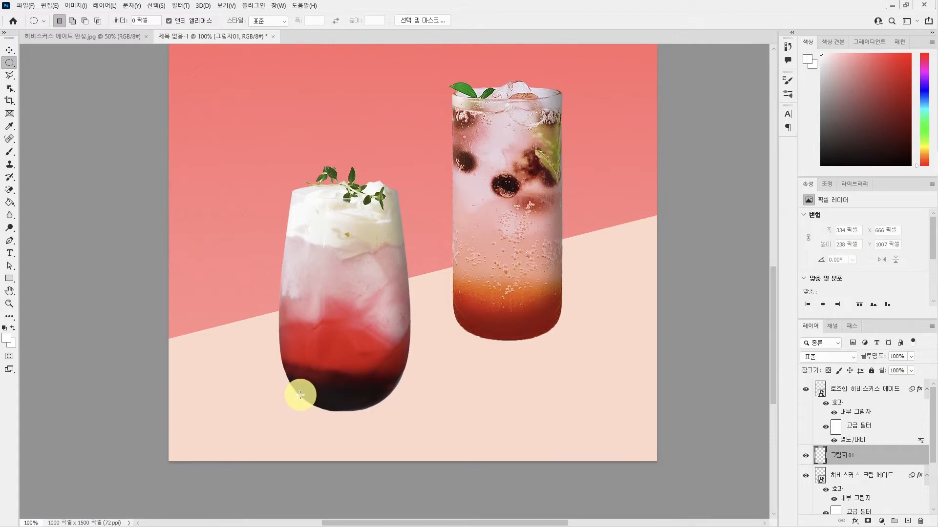
{"action": "left_click_drag", "start_coordinate": [298, 395], "coordinate": [352, 405]}
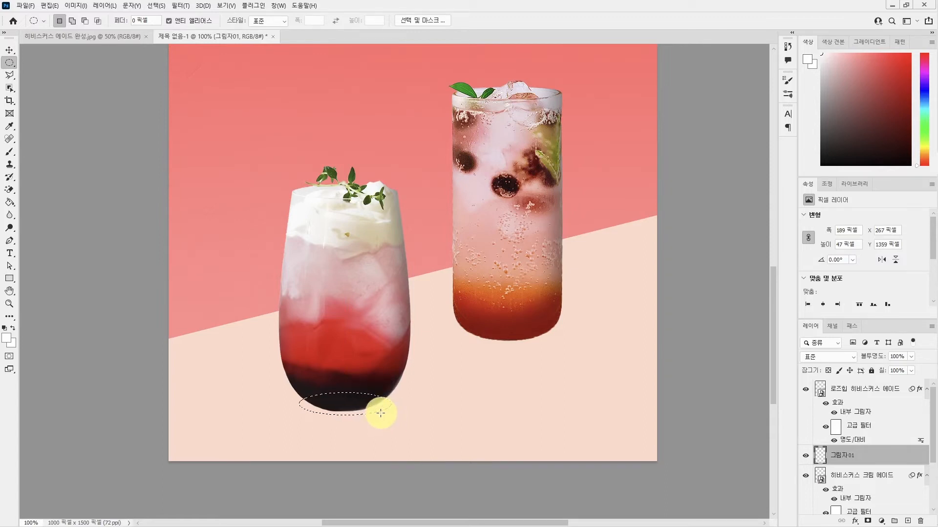
Step: Fill the elliptical selection with black, deselect it and move the 그림자01 layer below the cream ade glass layer
{"action": "left_click", "coordinate": [5, 331]}
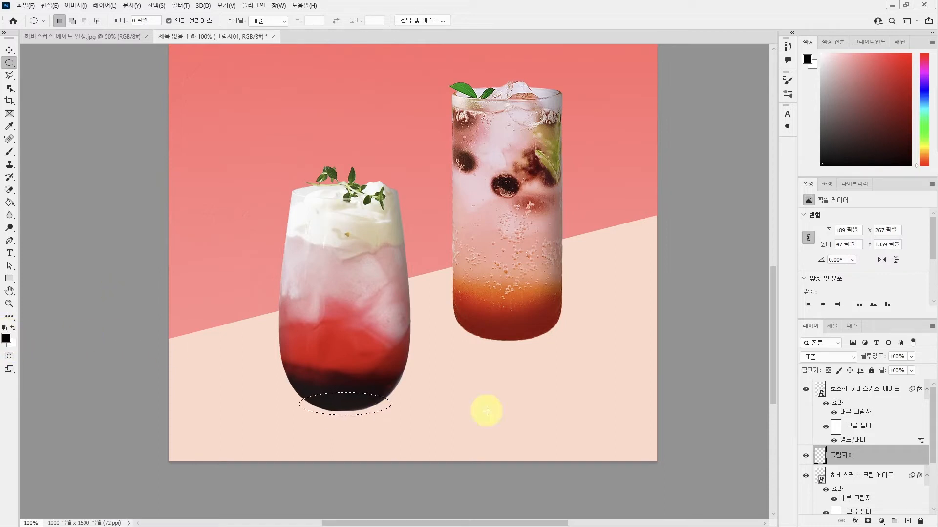
{"action": "key", "text": "alt+Delete"}
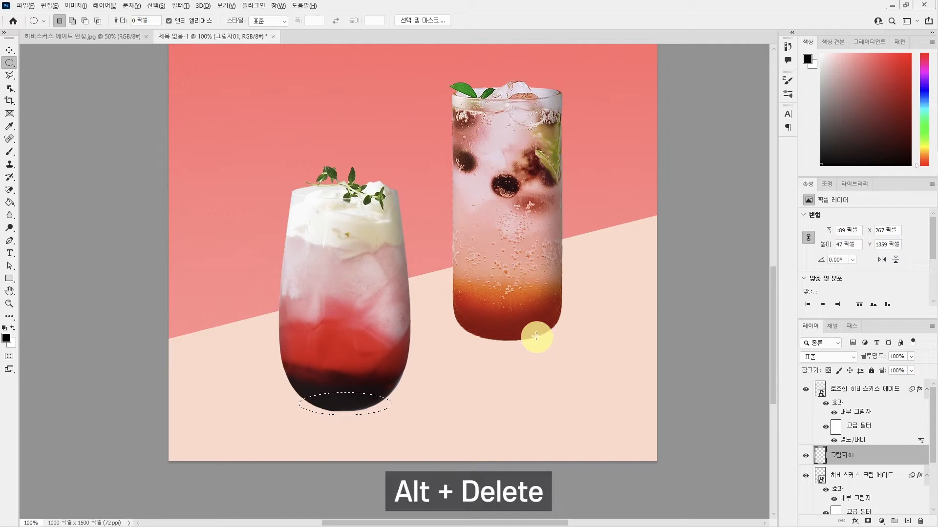
{"action": "key", "text": "alt+Delete"}
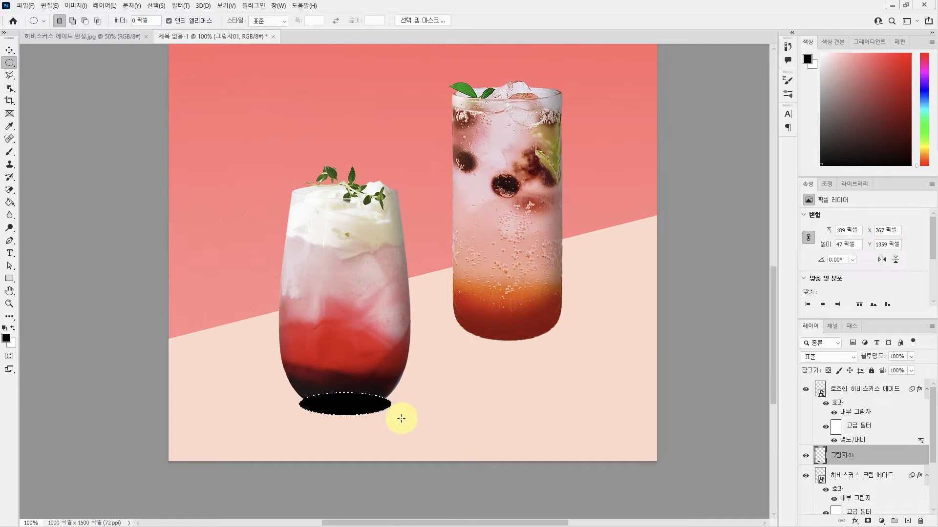
{"action": "key", "text": "ctrl+d"}
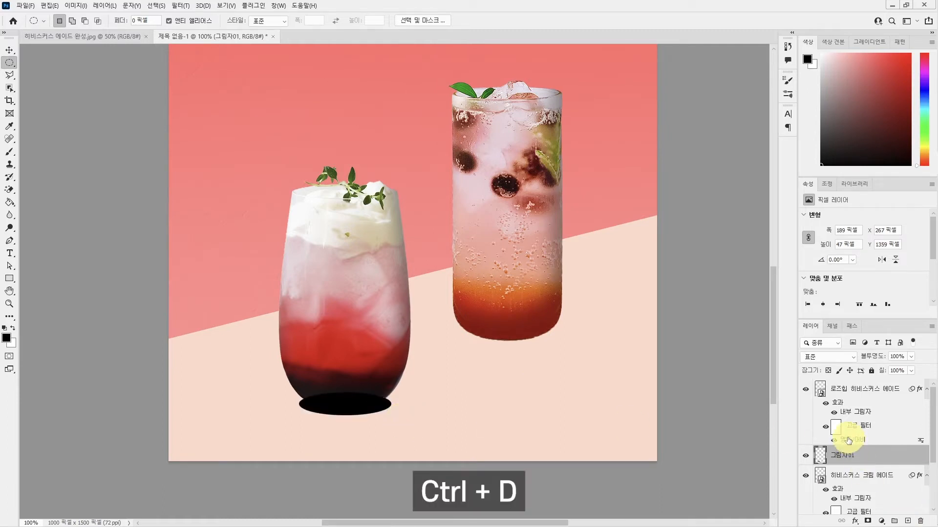
{"action": "left_click_drag", "start_coordinate": [854, 456], "coordinate": [856, 488]}
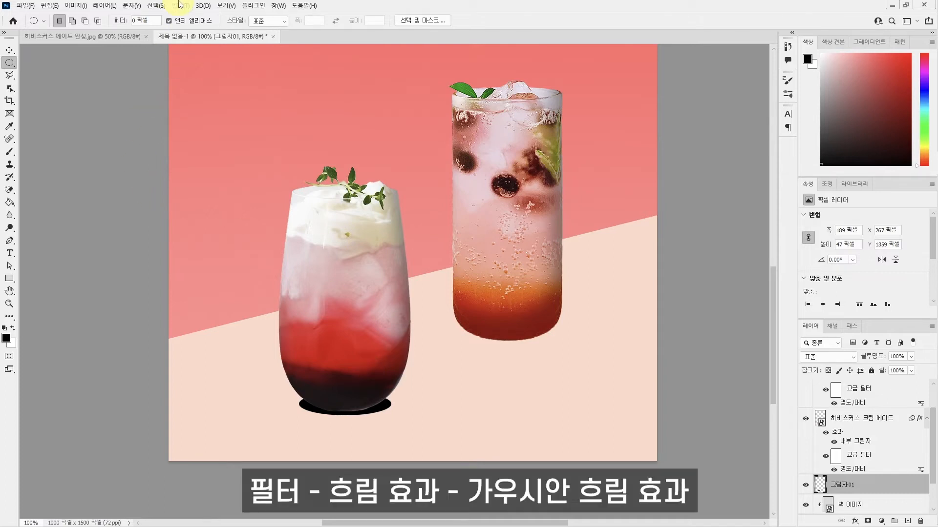
Step: Apply a Gaussian Blur with a 5 px radius to the 그림자01 shadow and set its layer opacity to 50%
{"action": "left_click", "coordinate": [180, 6]}
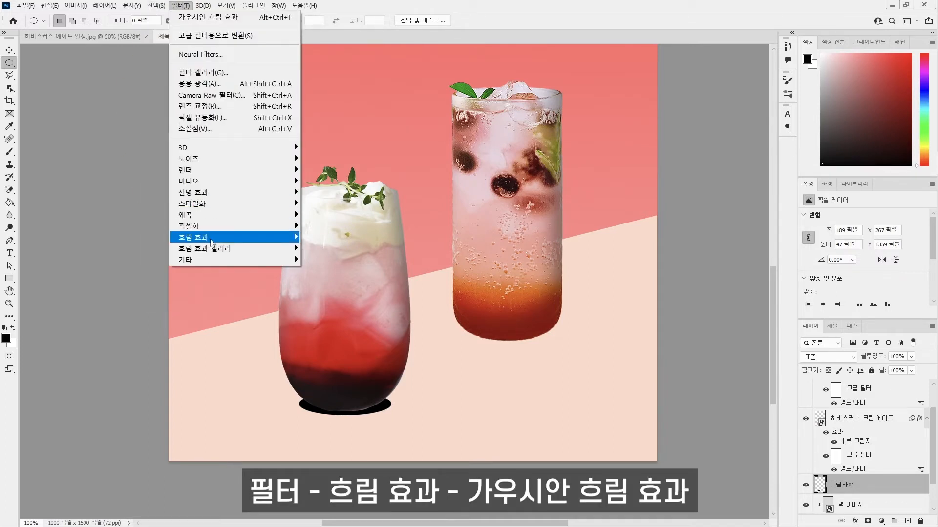
{"action": "mouse_move", "coordinate": [213, 237]}
{"action": "left_click", "coordinate": [326, 236]}
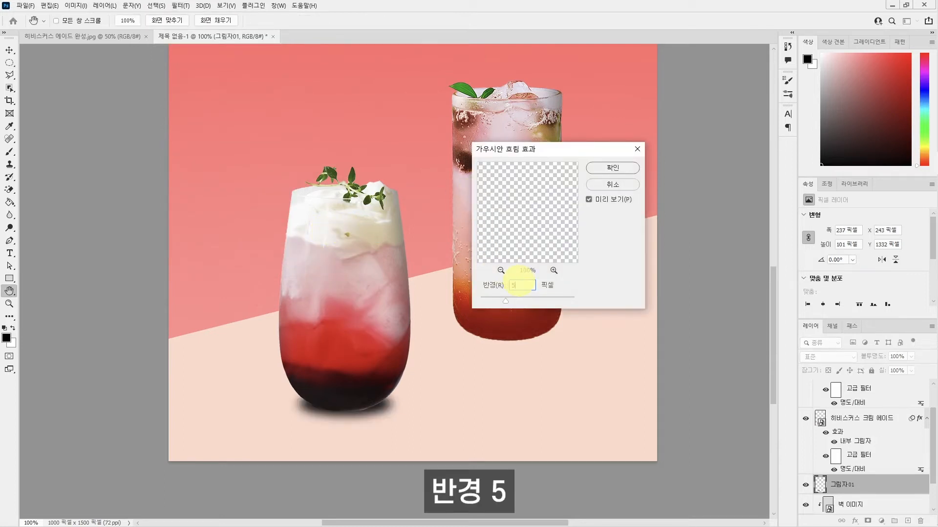
{"action": "left_click", "coordinate": [607, 169]}
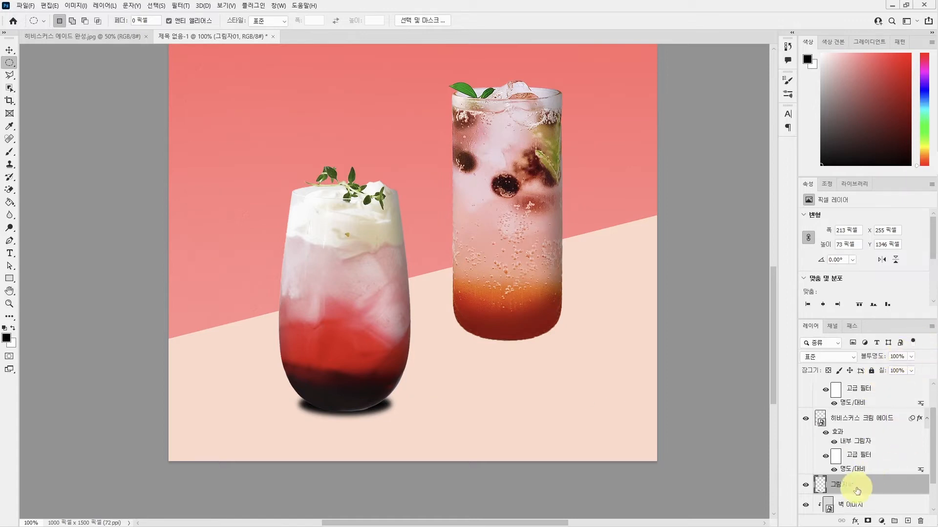
{"action": "left_click", "coordinate": [904, 356]}
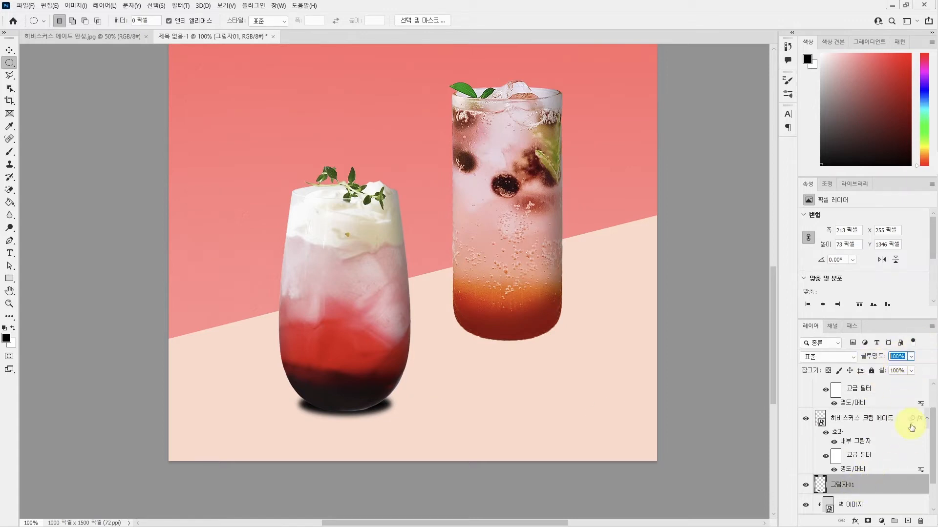
{"action": "type", "text": "50"}
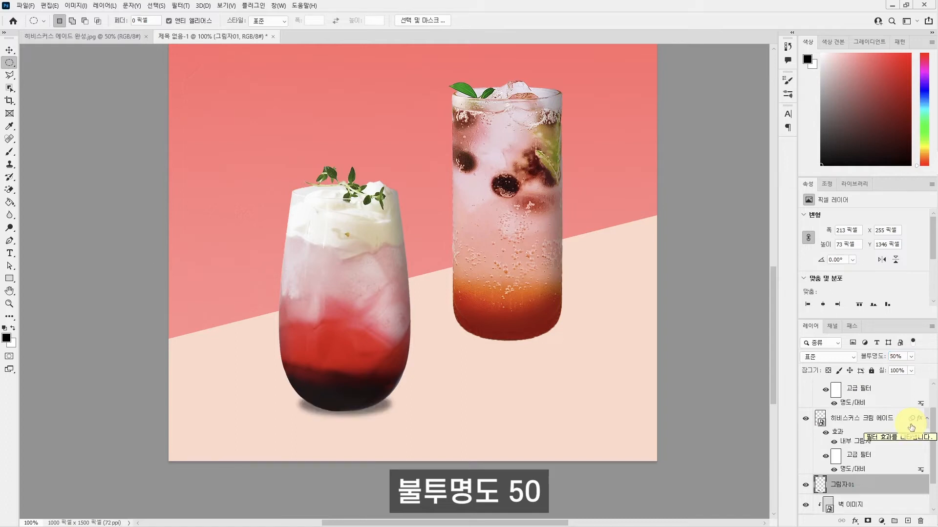
Step: Add a new empty layer directly below 그림자01 and name it 그림자01-1
{"action": "key", "text": "ctrl+minus"}
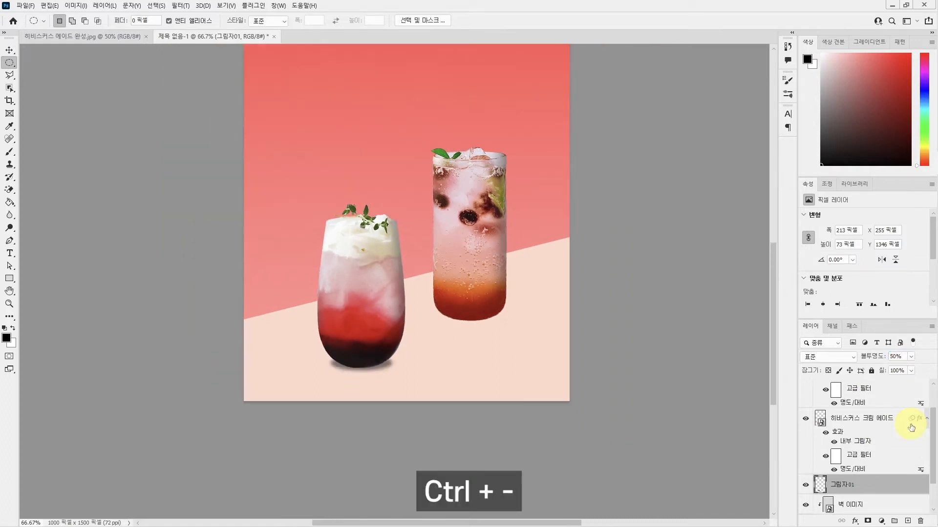
{"action": "left_click_drag", "start_coordinate": [388, 140], "coordinate": [366, 230]}
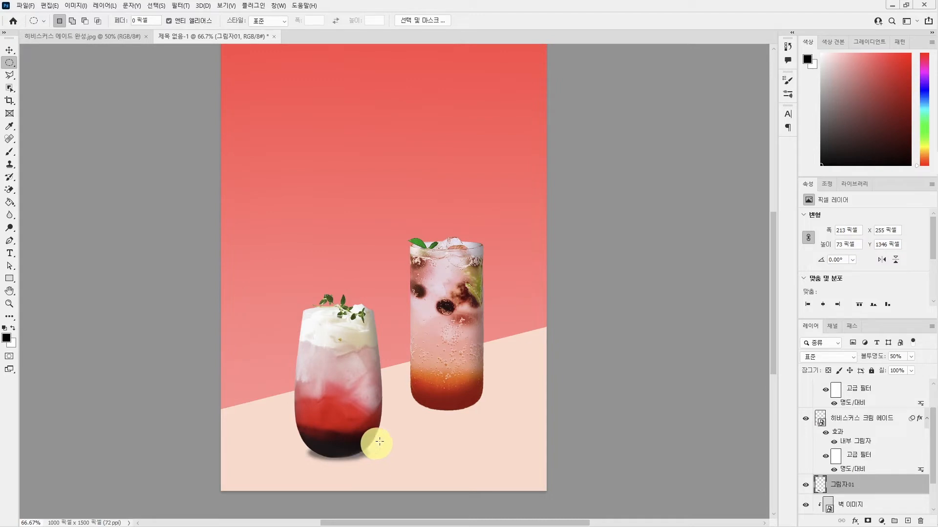
{"action": "left_click", "coordinate": [907, 522]}
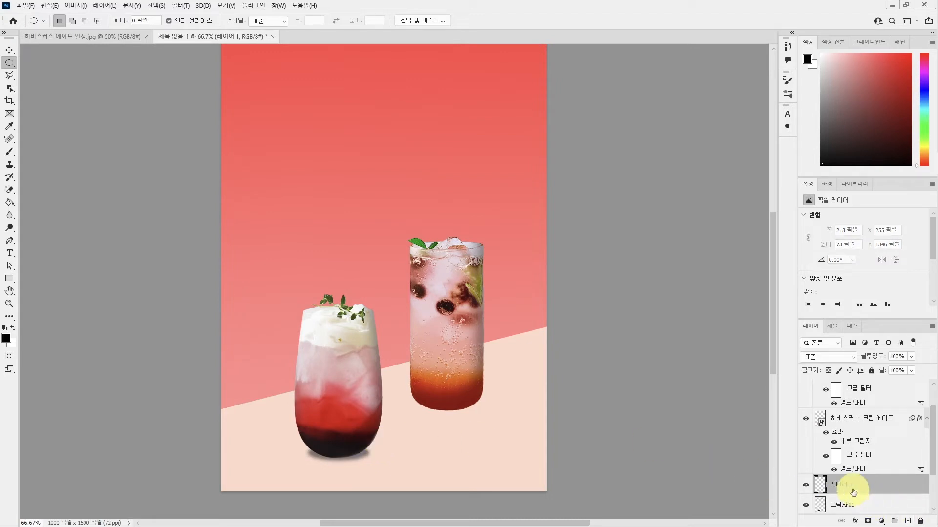
{"action": "scroll", "coordinate": [862, 485], "scroll_direction": "down", "scroll_amount": 3}
{"action": "left_click_drag", "start_coordinate": [853, 429], "coordinate": [853, 445]}
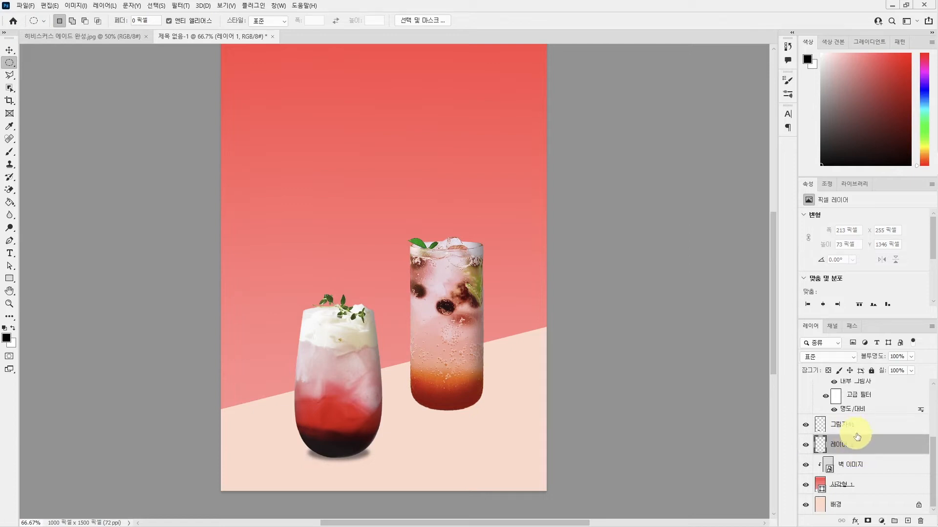
{"action": "double_click", "coordinate": [836, 445]}
{"action": "key", "text": "Return"}
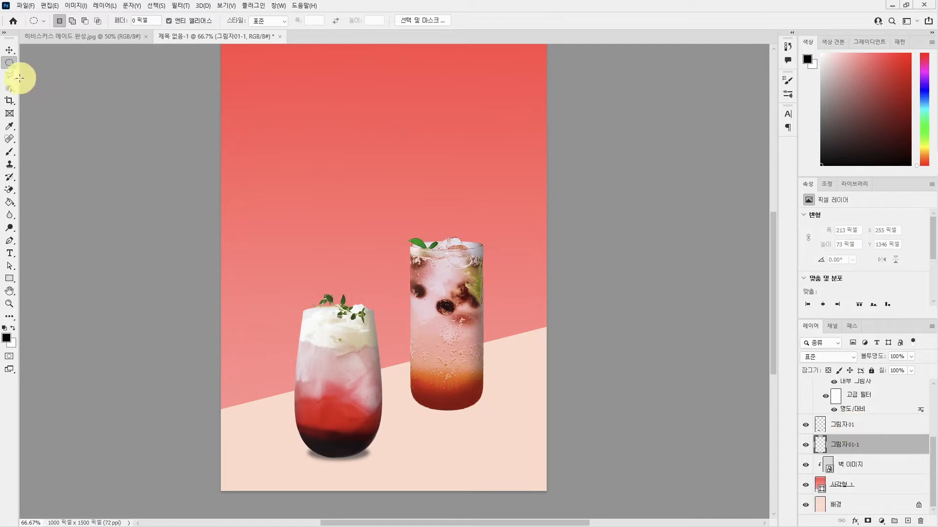
Step: Draw a four-sided polygonal selection about 396 × 144 px from the cream ade glass base to just below the rosehip ade glass
{"action": "left_click", "coordinate": [9, 76]}
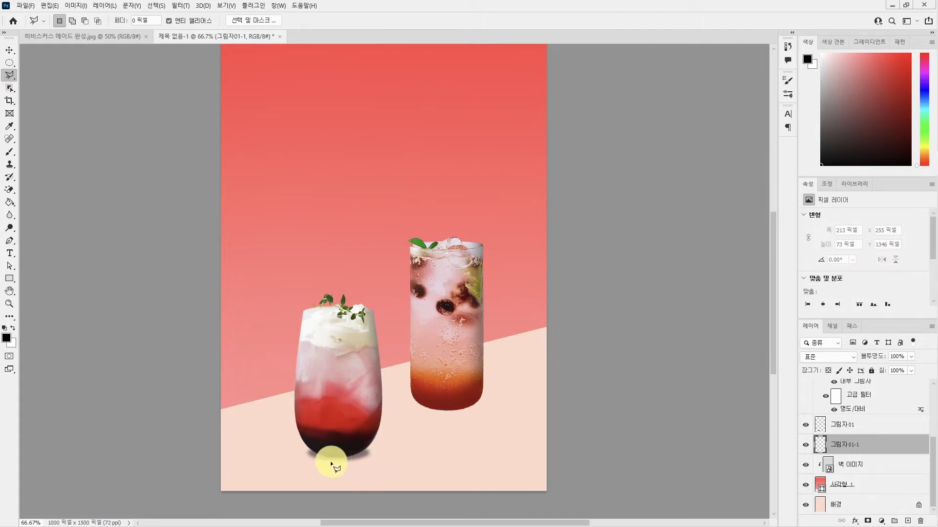
{"action": "key", "text": "ctrl+plus"}
{"action": "left_click_drag", "start_coordinate": [287, 440], "coordinate": [298, 234]}
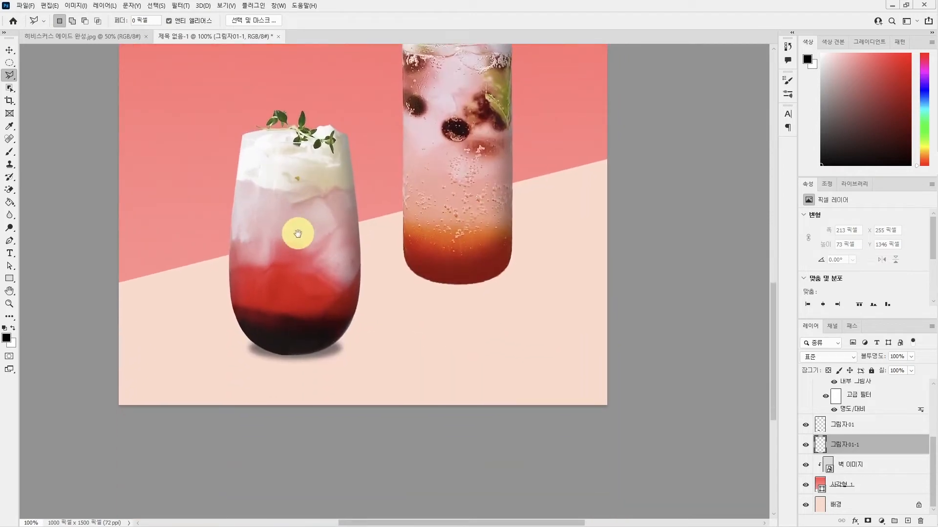
{"action": "left_click", "coordinate": [277, 356]}
{"action": "left_click", "coordinate": [299, 312]}
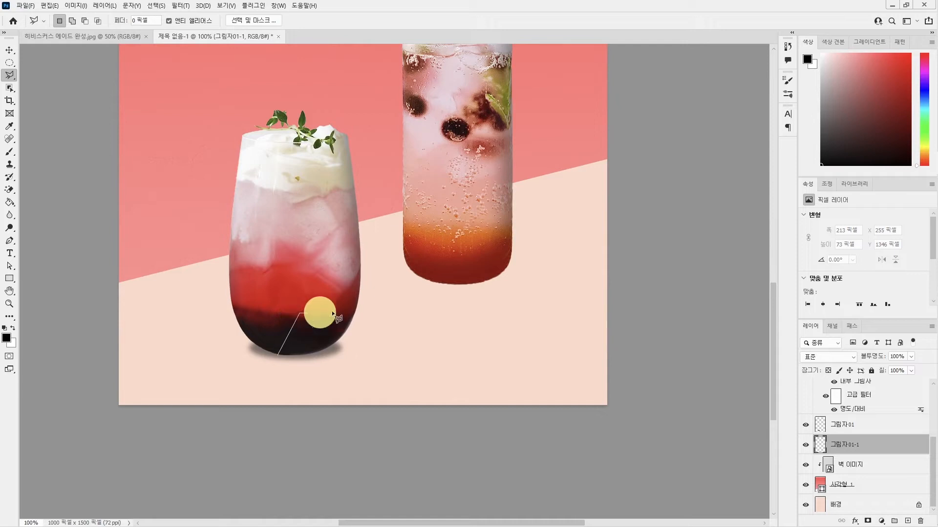
{"action": "left_click", "coordinate": [459, 286]}
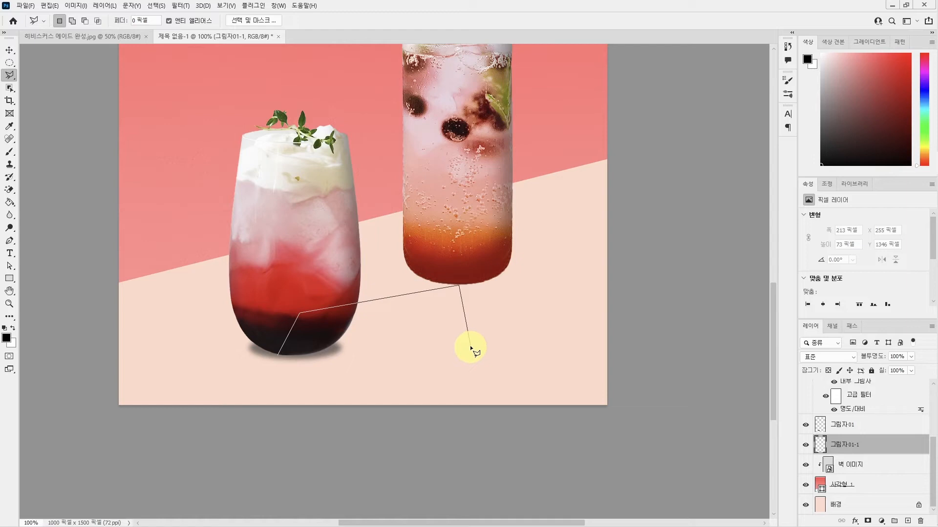
{"action": "left_click", "coordinate": [470, 342]}
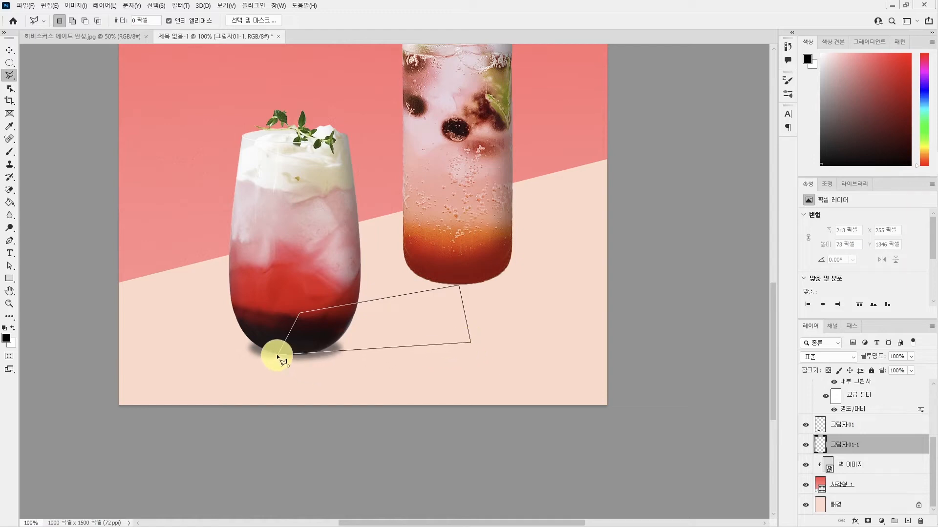
{"action": "left_click", "coordinate": [278, 357]}
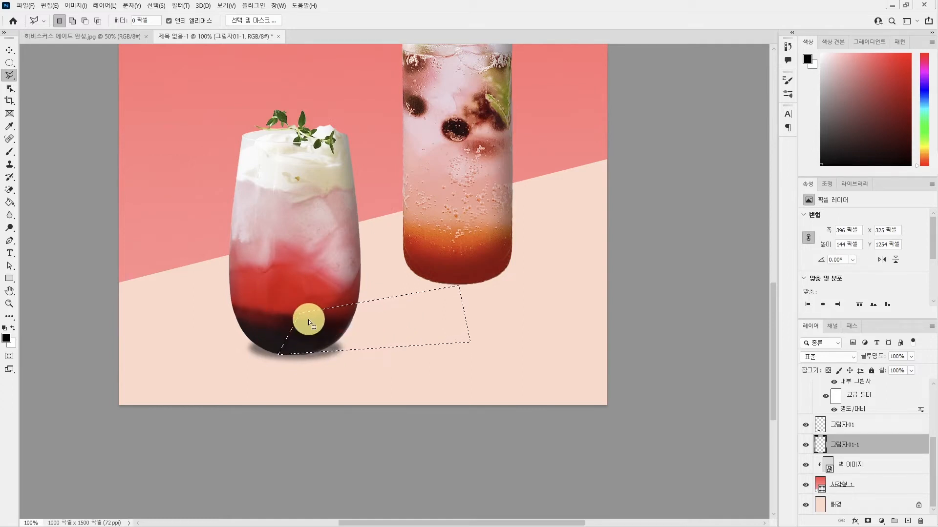
Step: Fill the polygonal selection on 그림자01-1 with the dark red 7d2828 and deselect it
{"action": "left_click", "coordinate": [7, 338]}
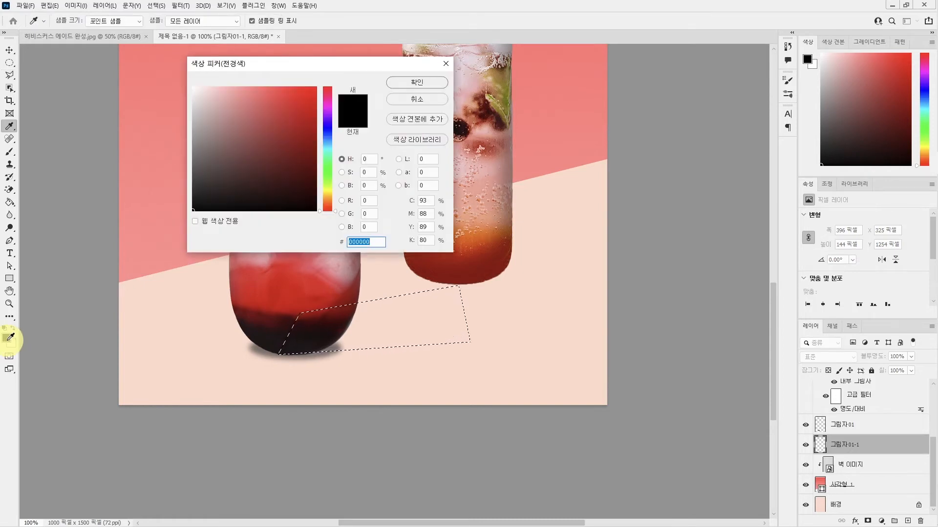
{"action": "type", "text": "7d"}
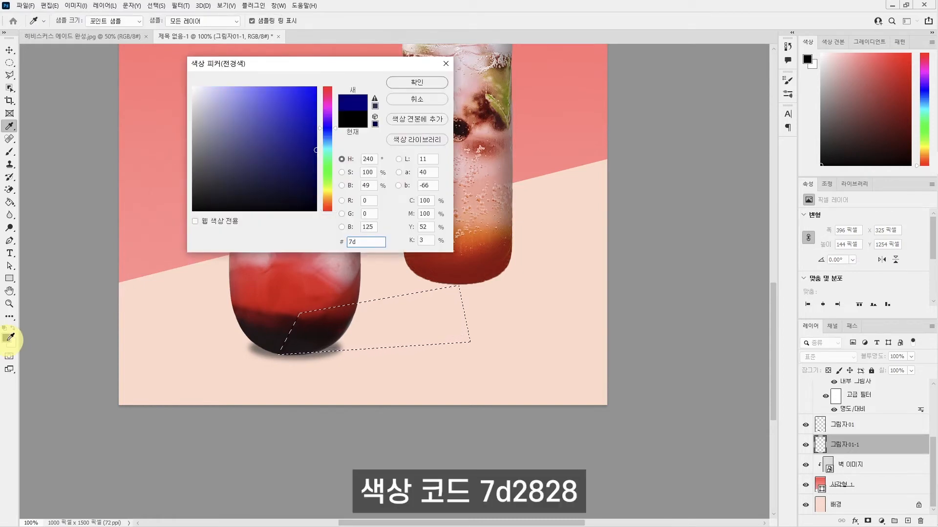
{"action": "type", "text": "2828"}
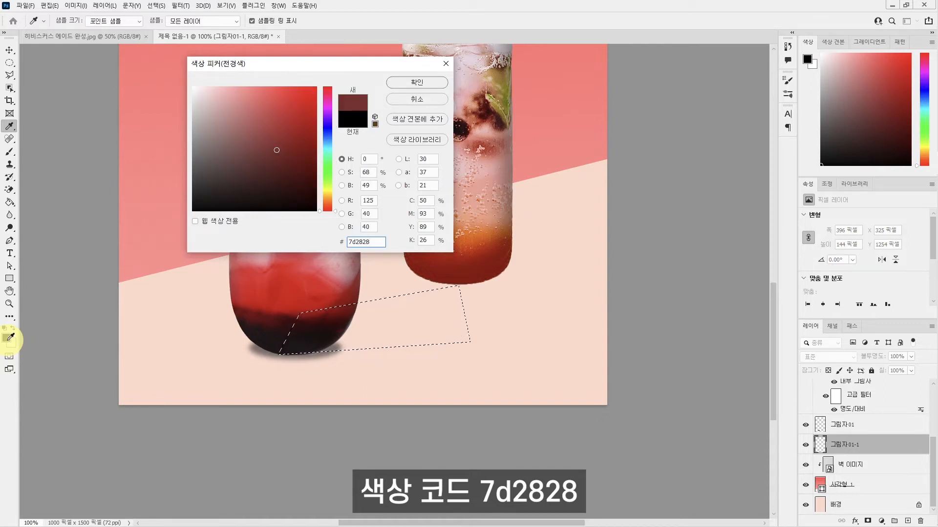
{"action": "key", "text": "Return"}
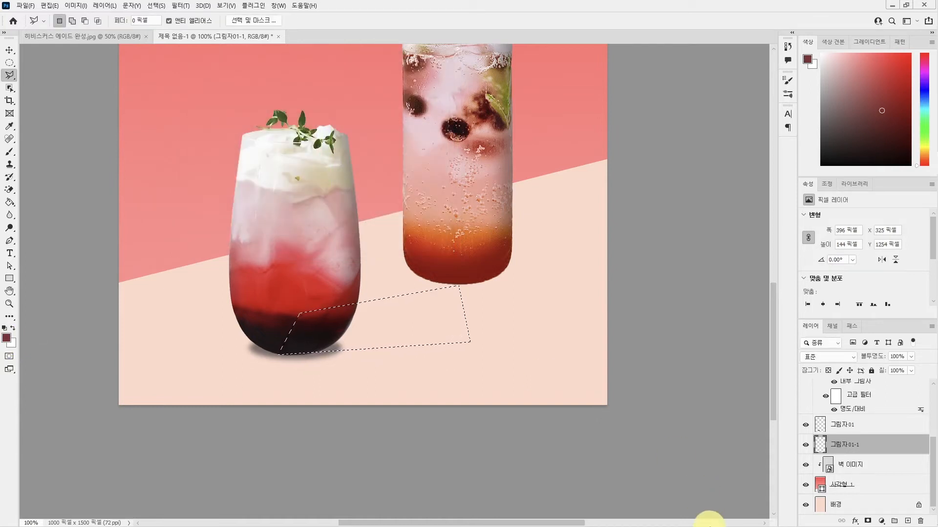
{"action": "key", "text": "alt+Delete"}
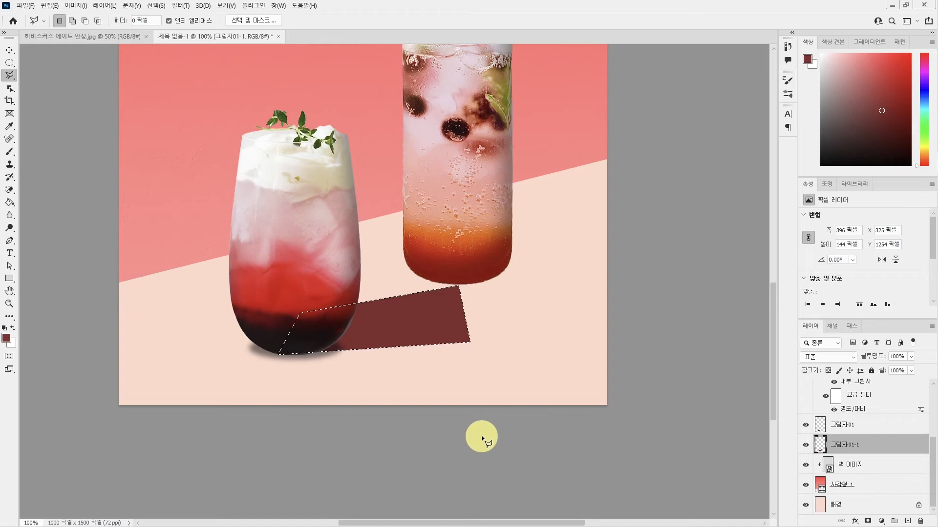
{"action": "key", "text": "ctrl+d"}
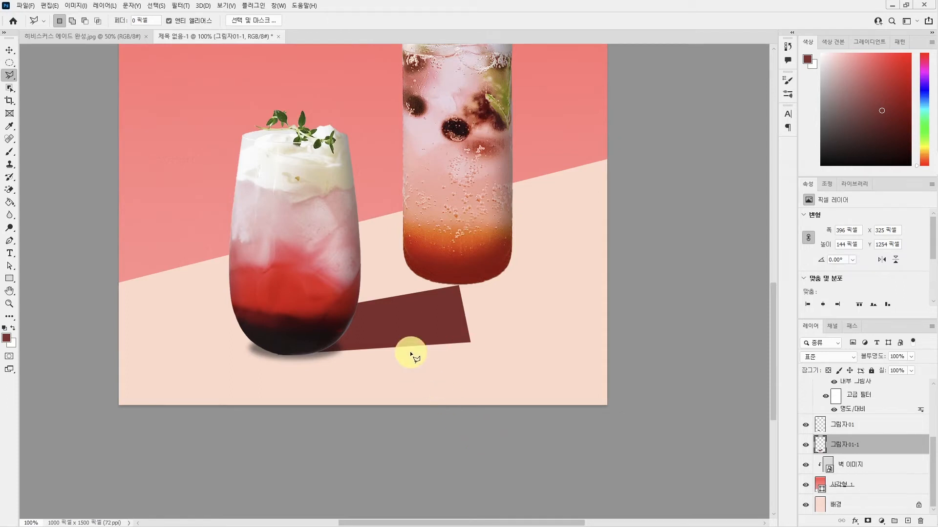
Step: Apply a Gaussian Blur with a 10 px radius to the 그림자01-1 shadow and set its layer opacity to 60%
{"action": "left_click", "coordinate": [186, 7]}
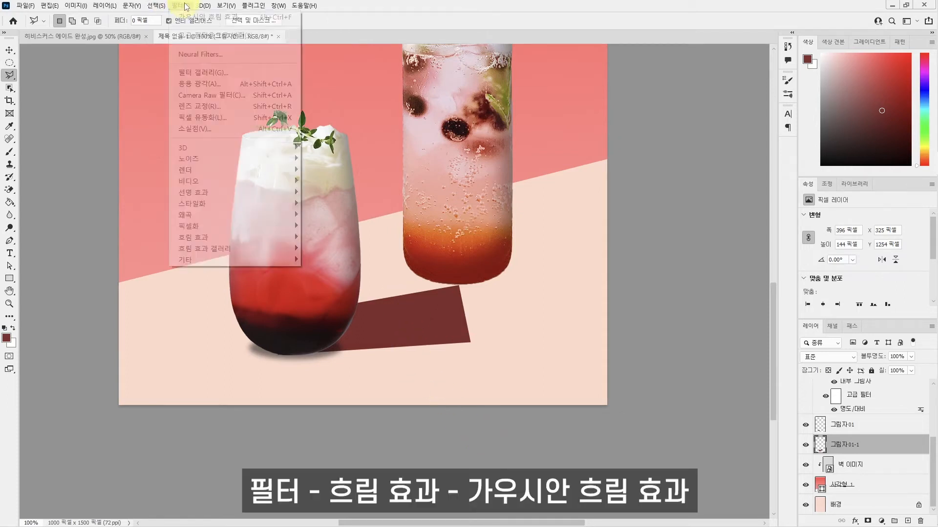
{"action": "mouse_move", "coordinate": [244, 237]}
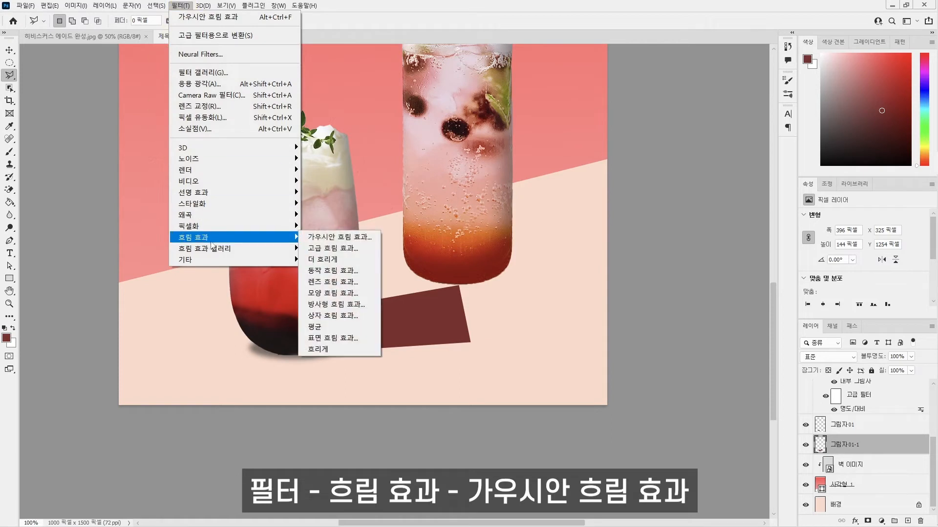
{"action": "left_click", "coordinate": [345, 238]}
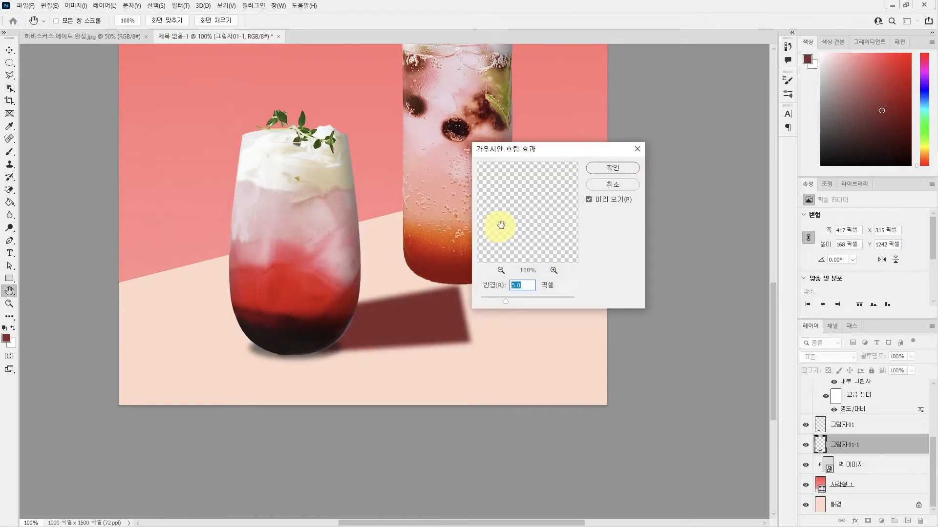
{"action": "type", "text": "10"}
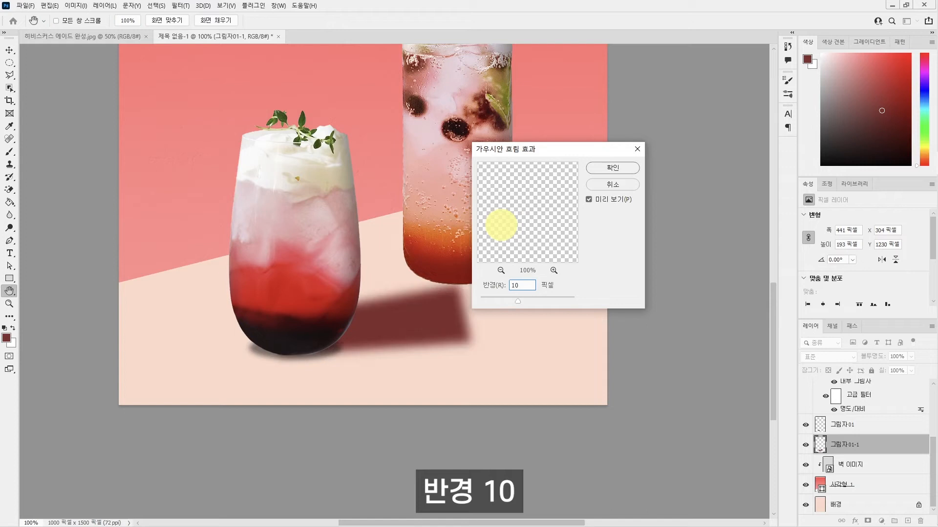
{"action": "left_click", "coordinate": [604, 168]}
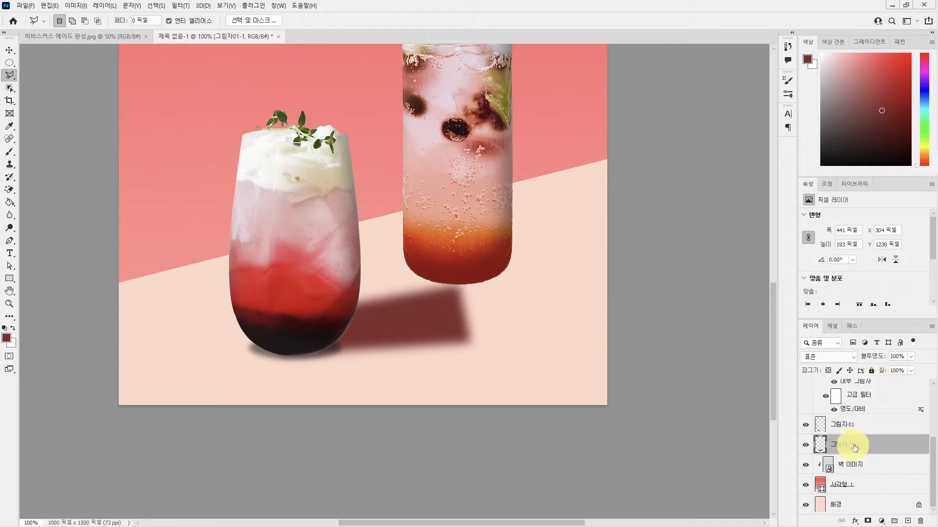
{"action": "left_click", "coordinate": [904, 356]}
{"action": "type", "text": "60"}
{"action": "key", "text": "Return"}
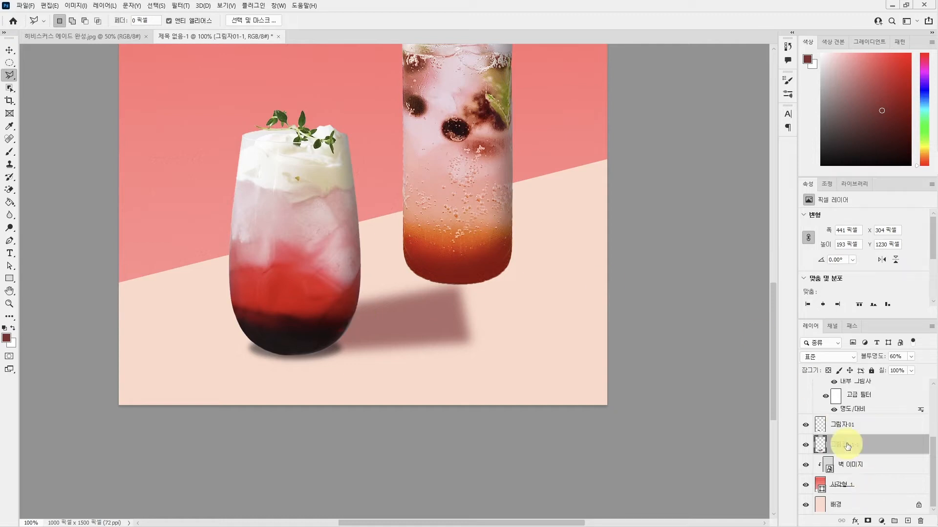
Step: Add a layer mask to 그림자01-1 and set up the Brush tool with a size of 150 px
{"action": "left_click", "coordinate": [868, 522]}
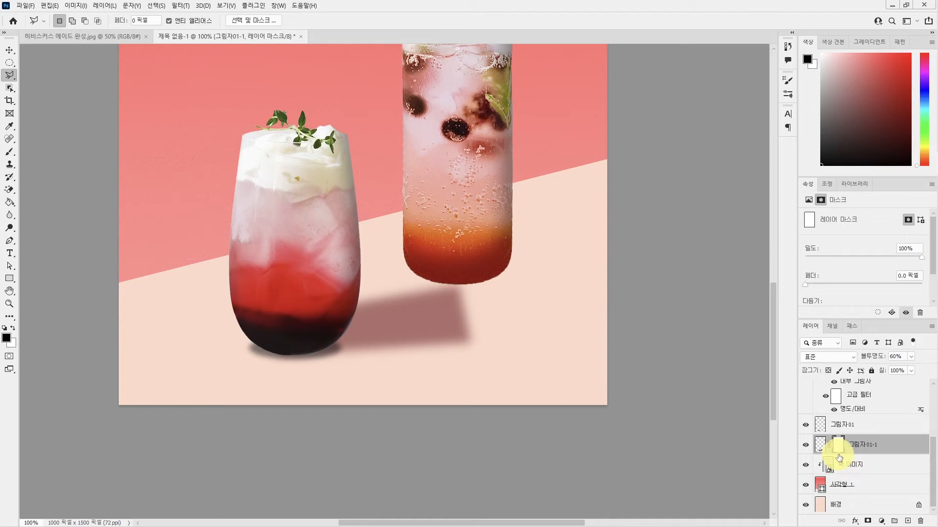
{"action": "left_click", "coordinate": [9, 153]}
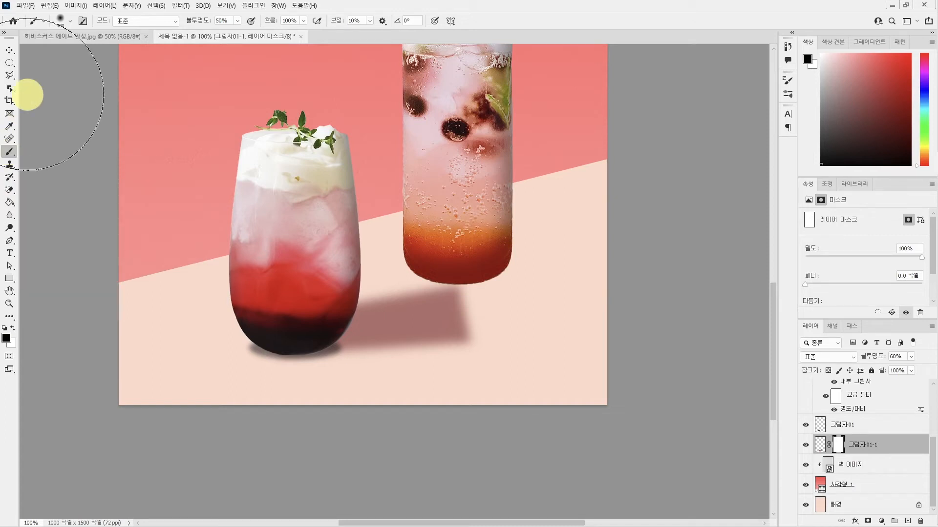
{"action": "left_click", "coordinate": [70, 22]}
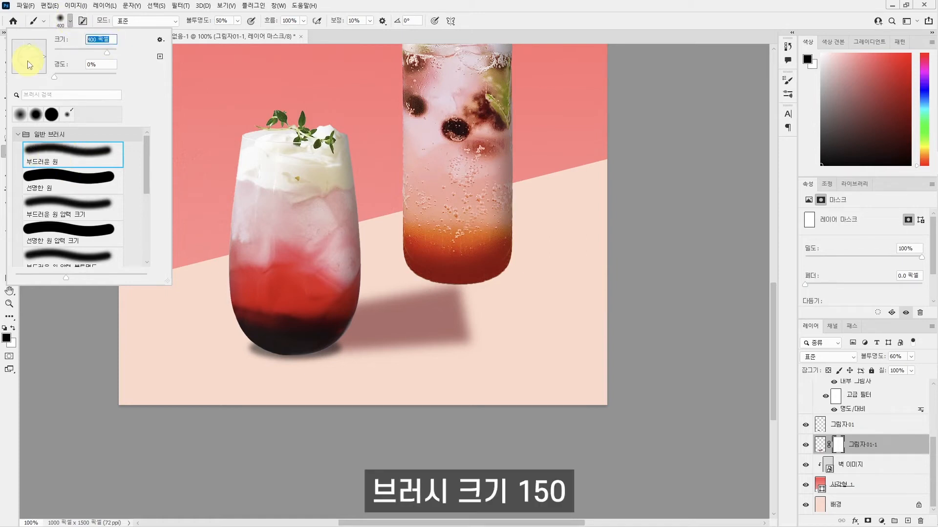
{"action": "type", "text": "150"}
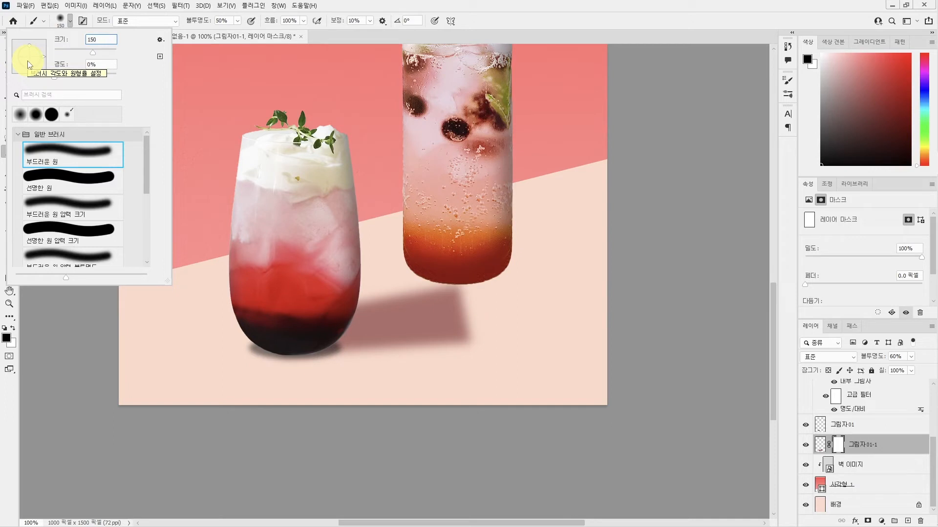
{"action": "left_click", "coordinate": [212, 37]}
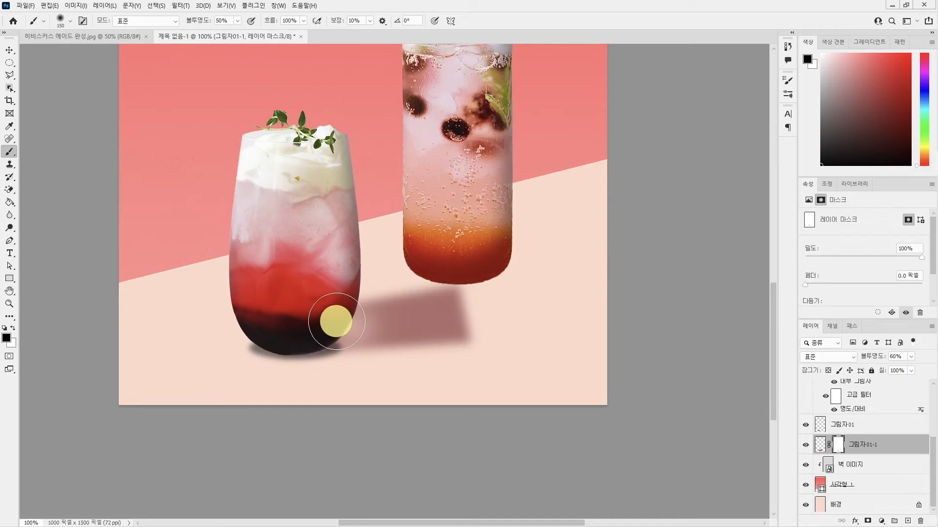
Step: Enlarge the brush to 300 px and paint black on the 그림자01-1 mask to fade the shadow's far end
{"action": "key", "text": "bracketright"}
{"action": "key", "text": "bracketright"}
{"action": "key", "text": "bracketright"}
{"action": "key", "text": "bracketright"}
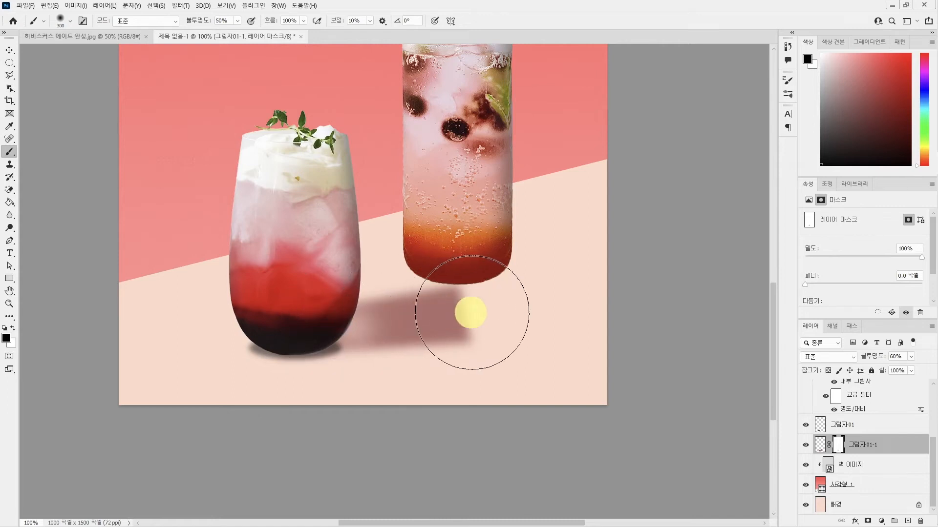
{"action": "key", "text": "bracketright"}
{"action": "key", "text": "bracketright"}
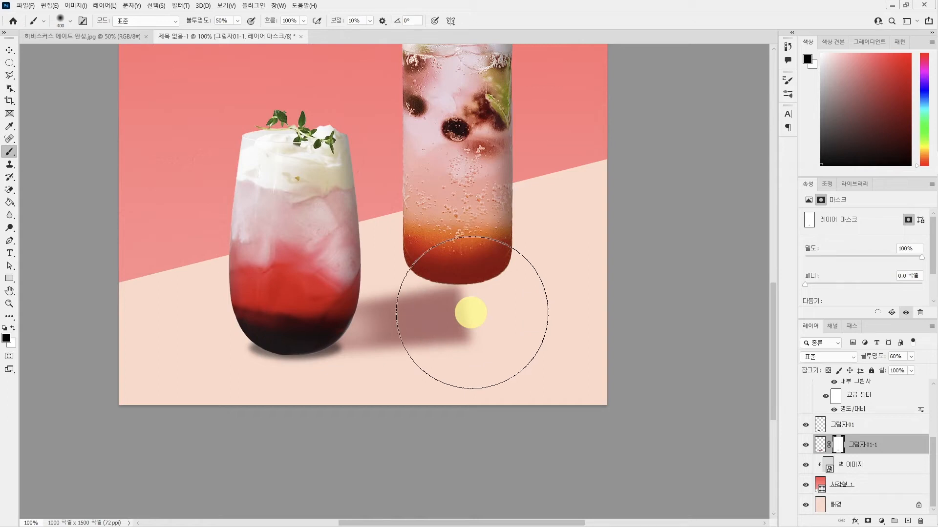
{"action": "key", "text": "bracketleft"}
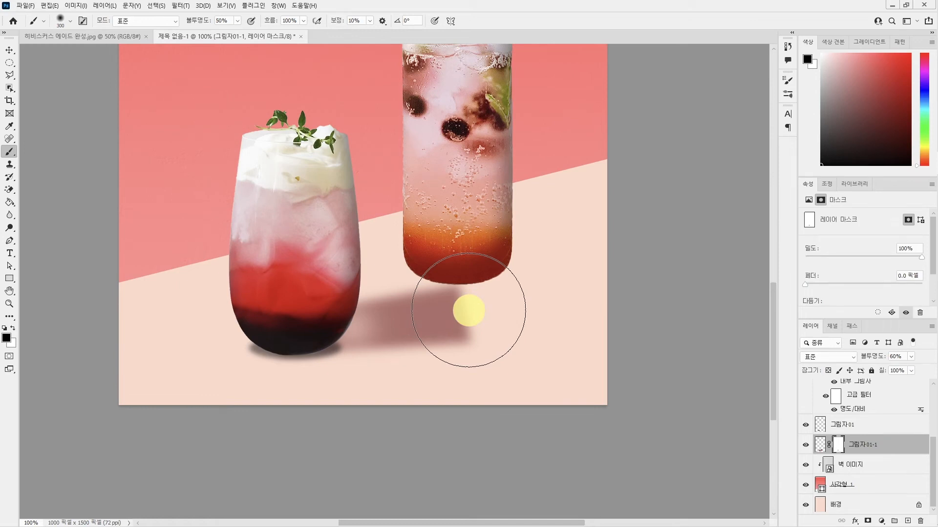
{"action": "left_click", "coordinate": [469, 311]}
{"action": "left_click", "coordinate": [469, 310]}
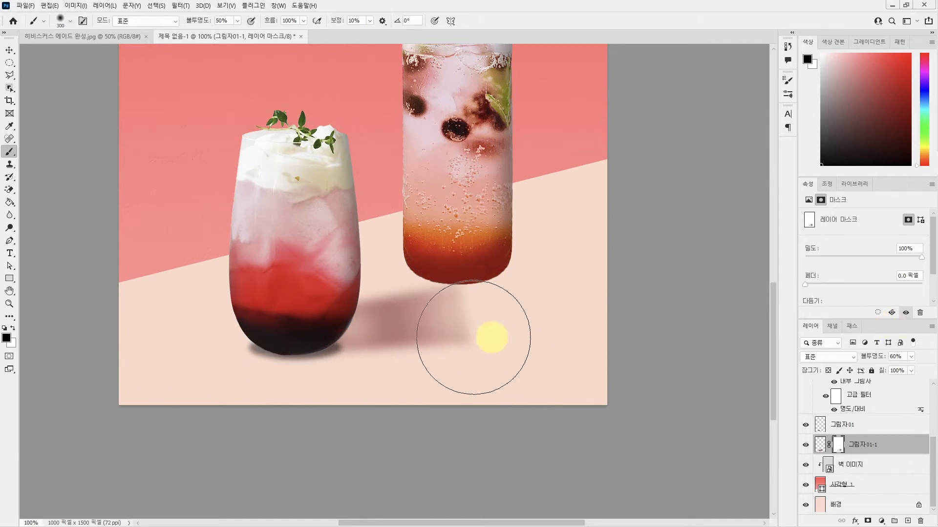
Step: Stretch the 그림자01-1 shadow image with Free Transform to about 474 × 219 px
{"action": "left_click", "coordinate": [10, 50]}
{"action": "left_click", "coordinate": [821, 445]}
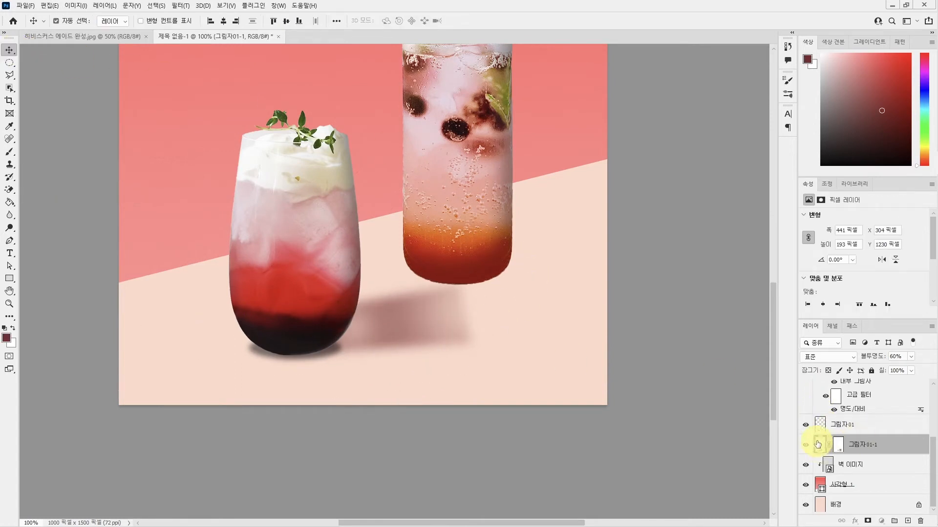
{"action": "key", "text": "ctrl+t"}
{"action": "left_click_drag", "start_coordinate": [485, 321], "coordinate": [498, 320]}
{"action": "left_click_drag", "start_coordinate": [383, 274], "coordinate": [385, 266]}
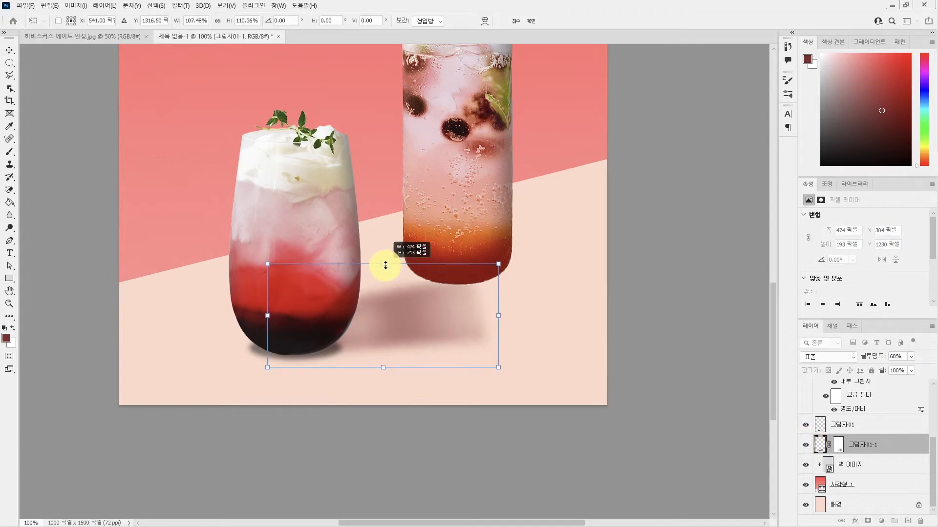
{"action": "left_click_drag", "start_coordinate": [382, 368], "coordinate": [383, 370]}
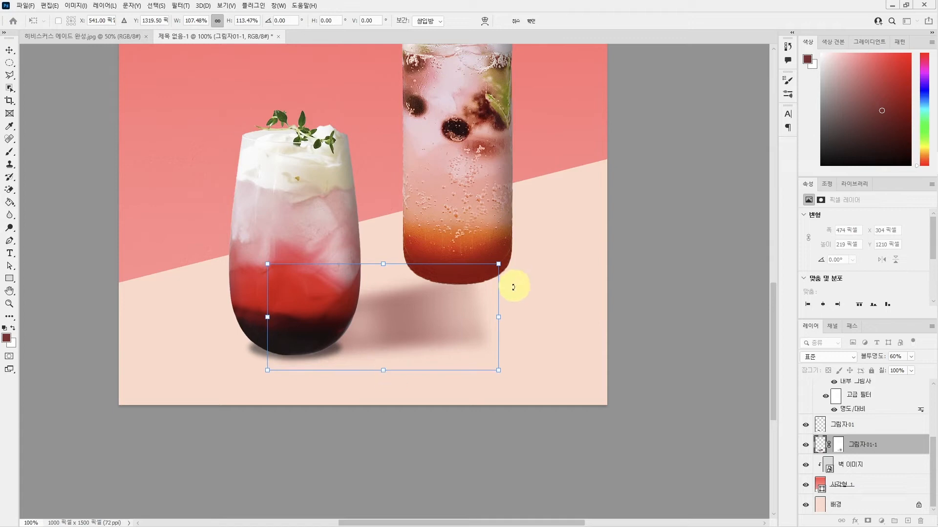
{"action": "key", "text": "Return"}
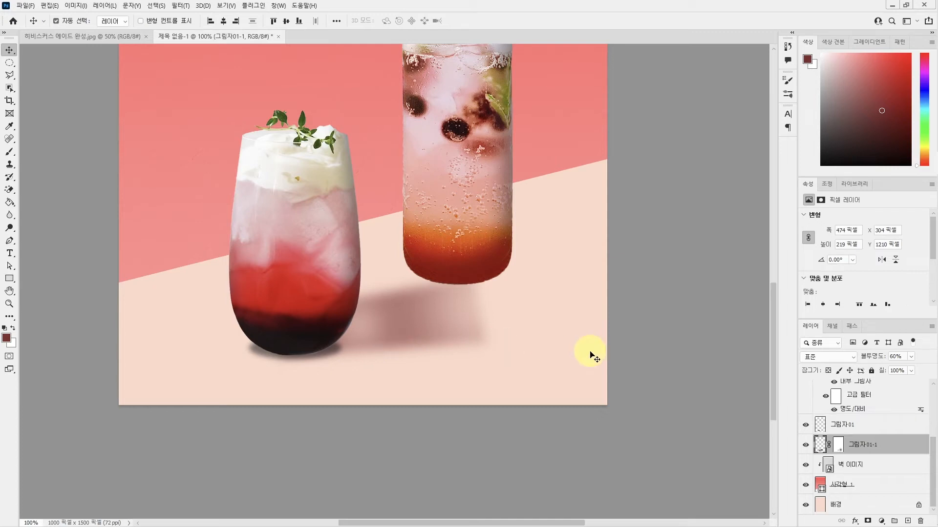
Step: Select the rosehip ade glass layer and collapse the effect and filter lists of both glass layers
{"action": "left_click_drag", "start_coordinate": [557, 168], "coordinate": [504, 277]}
{"action": "left_click", "coordinate": [412, 273]}
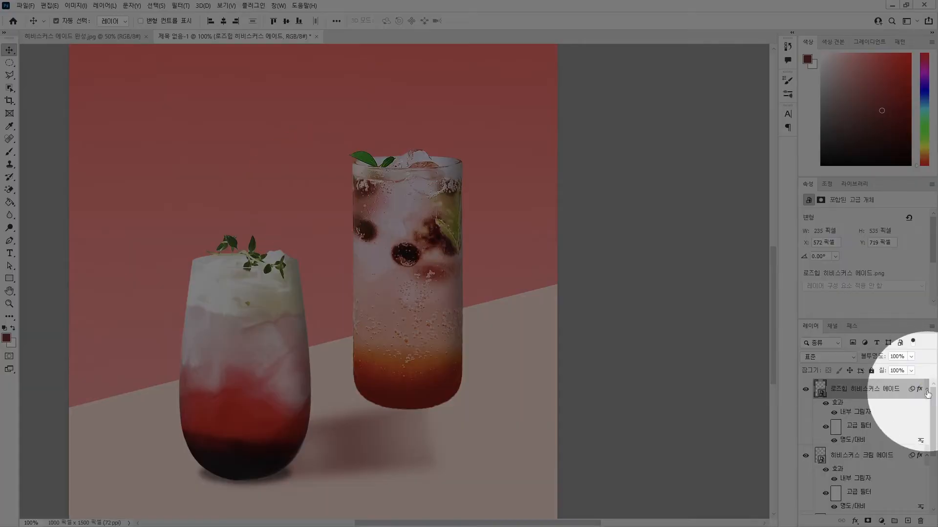
{"action": "left_click", "coordinate": [927, 391]}
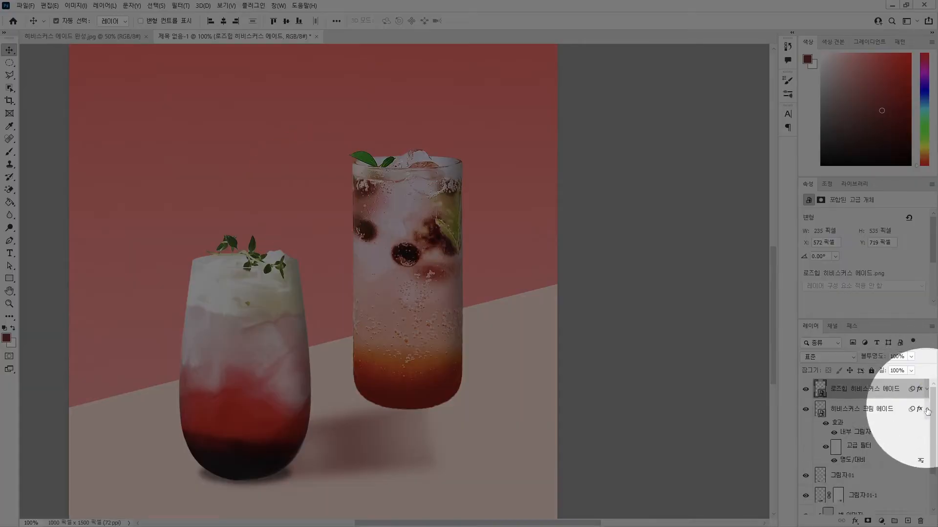
{"action": "left_click", "coordinate": [927, 410]}
{"action": "left_click", "coordinate": [927, 410]}
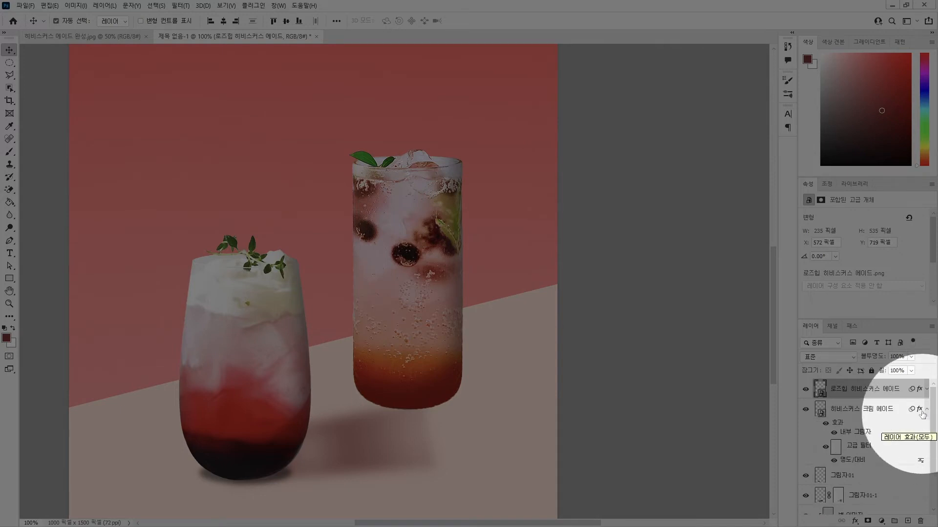
{"action": "left_click", "coordinate": [927, 410]}
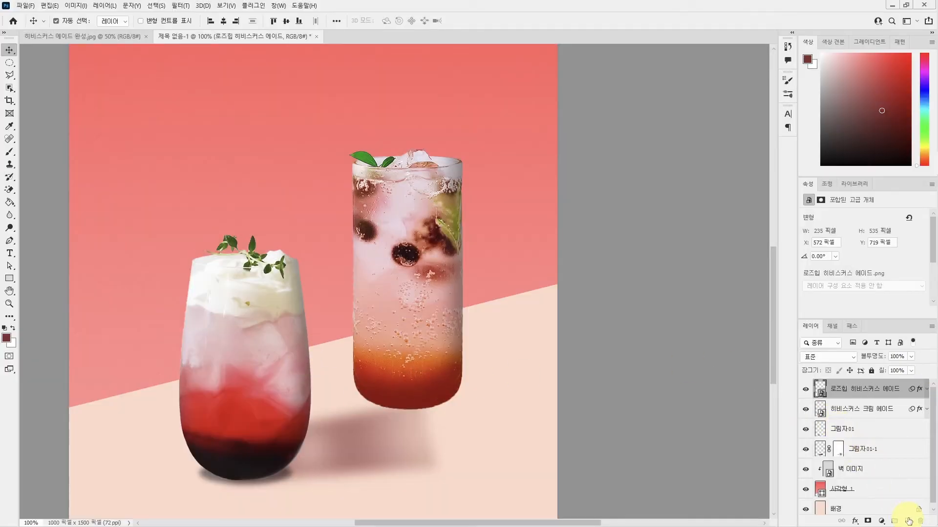
Step: Add a new empty layer named 그림자02 and place it directly below the rosehip ade glass layer
{"action": "left_click", "coordinate": [908, 521]}
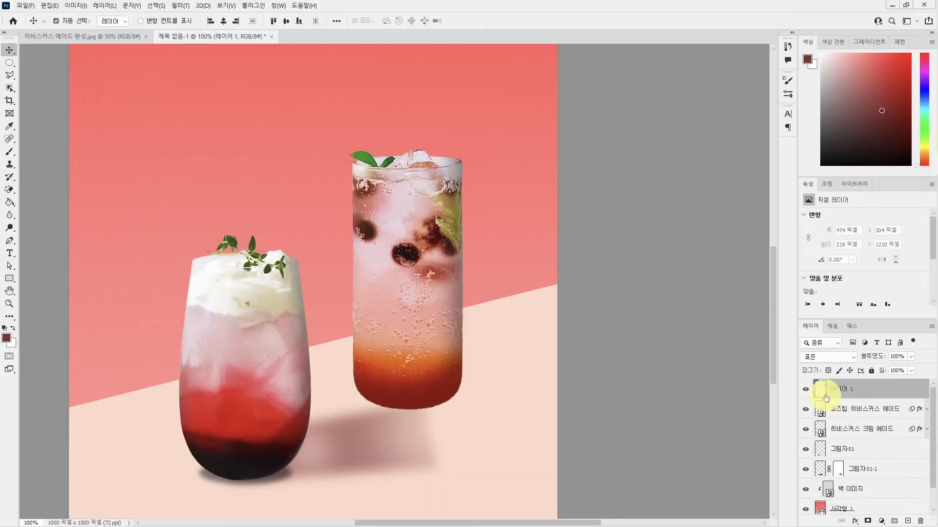
{"action": "double_click", "coordinate": [837, 394]}
{"action": "type", "text": "그림자02"}
{"action": "key", "text": "Return"}
{"action": "left_click_drag", "start_coordinate": [838, 392], "coordinate": [860, 412]}
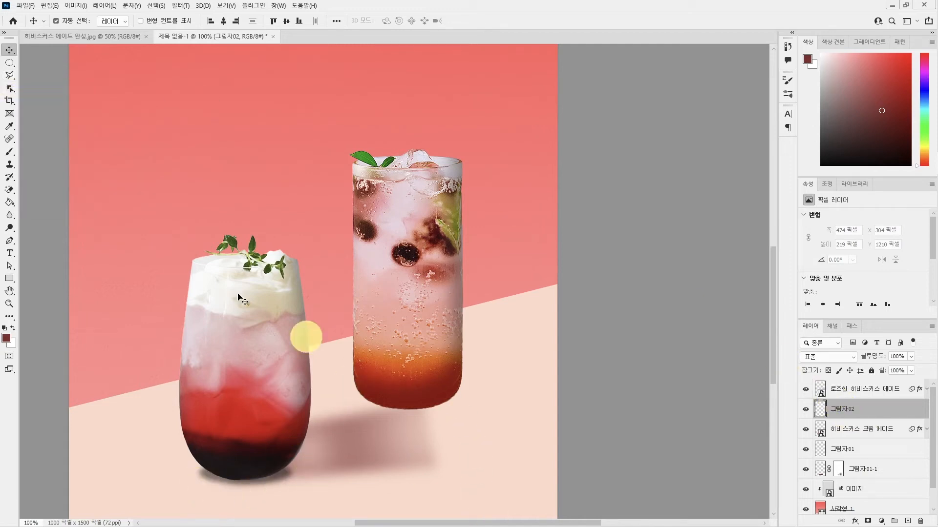
Step: Draw an elliptical selection about 219 × 90 px around the base of the rosehip ade glass
{"action": "left_click", "coordinate": [9, 64]}
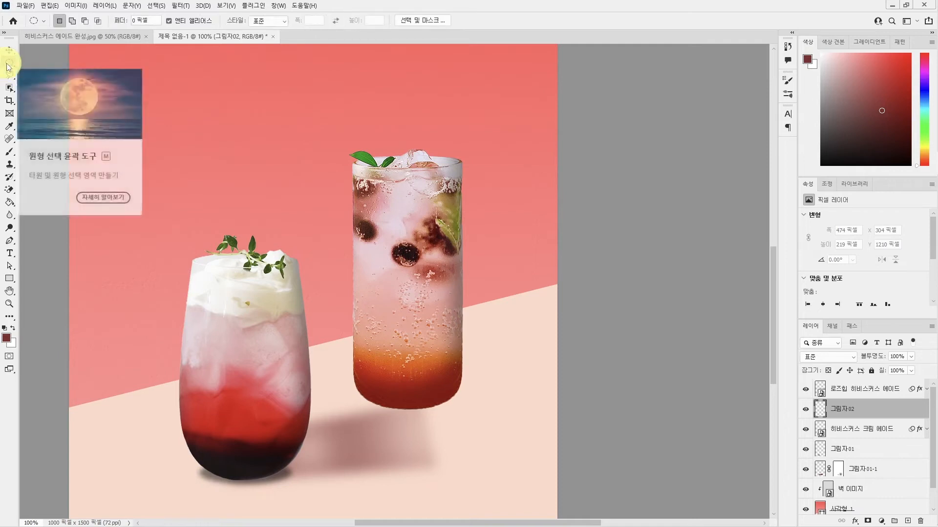
{"action": "right_click", "coordinate": [9, 66]}
{"action": "left_click", "coordinate": [11, 64]}
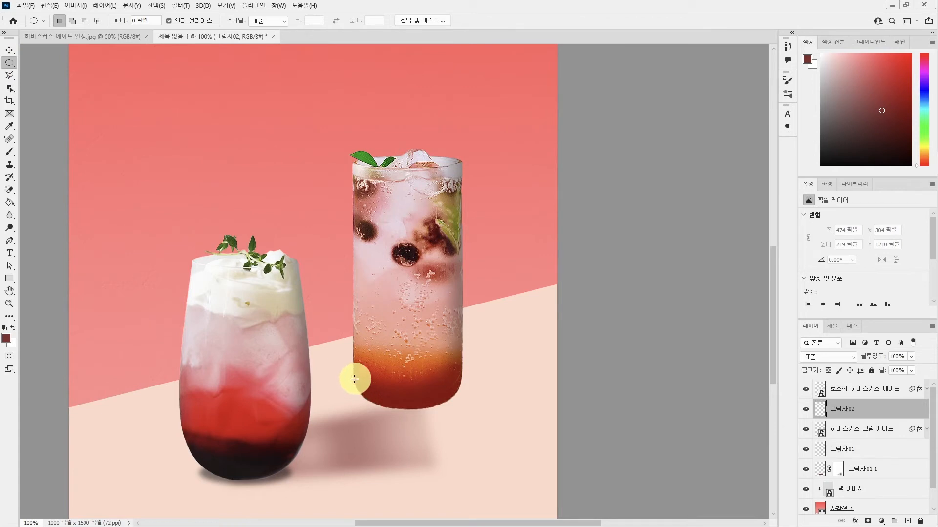
{"action": "left_click_drag", "start_coordinate": [354, 376], "coordinate": [440, 398]}
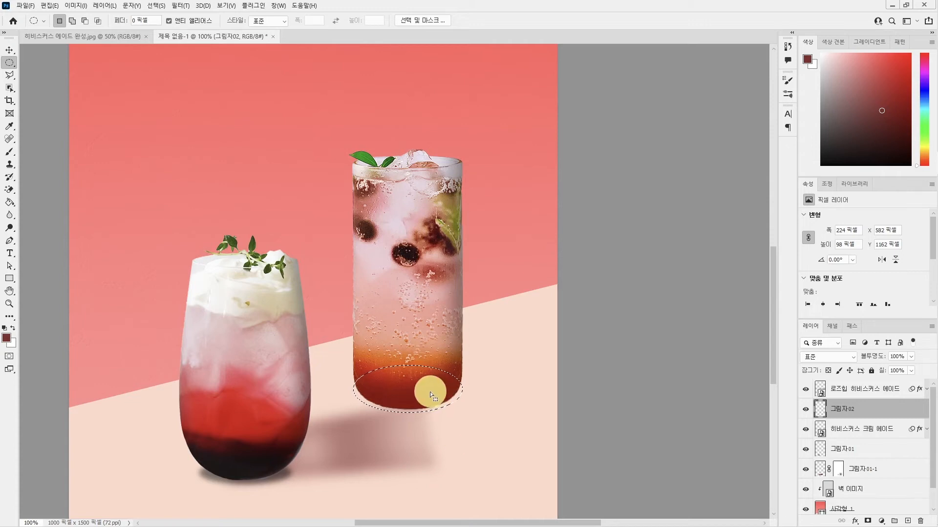
{"action": "left_click", "coordinate": [430, 392]}
{"action": "left_click_drag", "start_coordinate": [355, 374], "coordinate": [439, 395]}
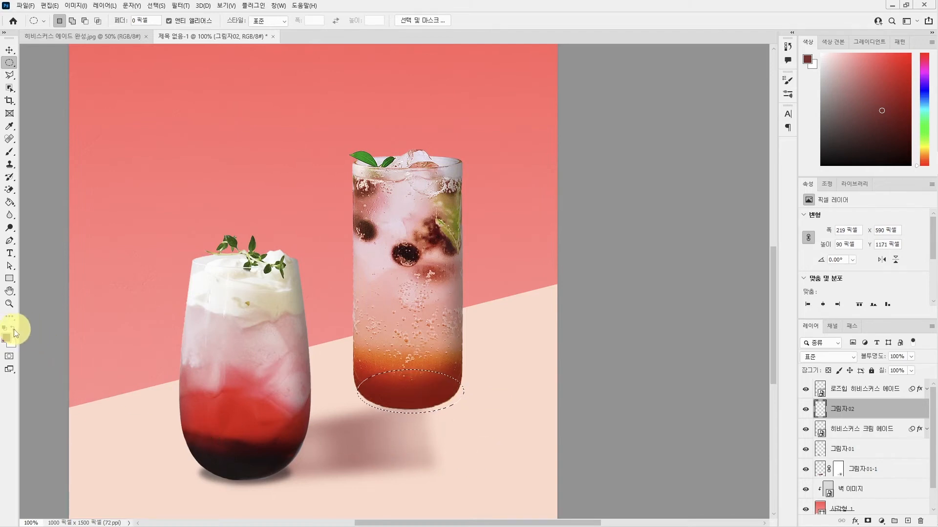
Step: Fill the elliptical selection on the 그림자02 layer with the default black foreground color and deselect it
{"action": "left_click", "coordinate": [4, 327]}
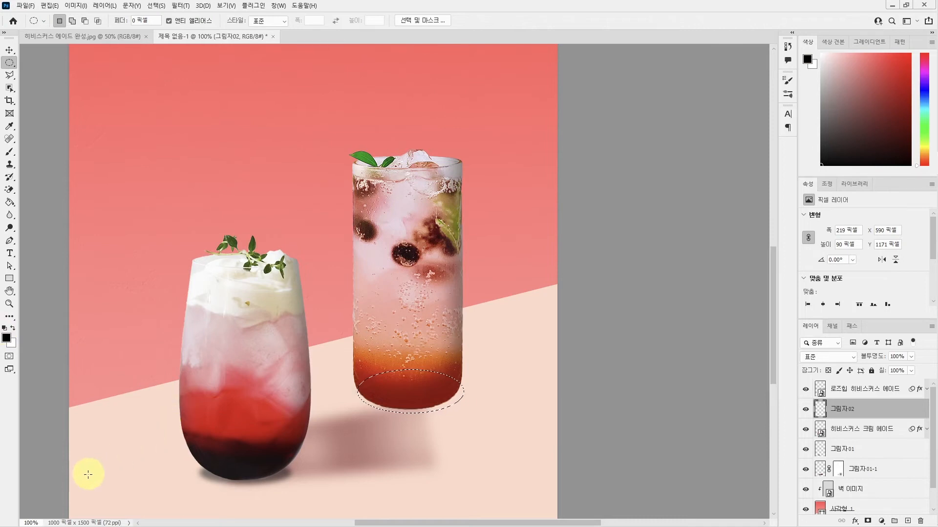
{"action": "key", "text": "alt+Delete"}
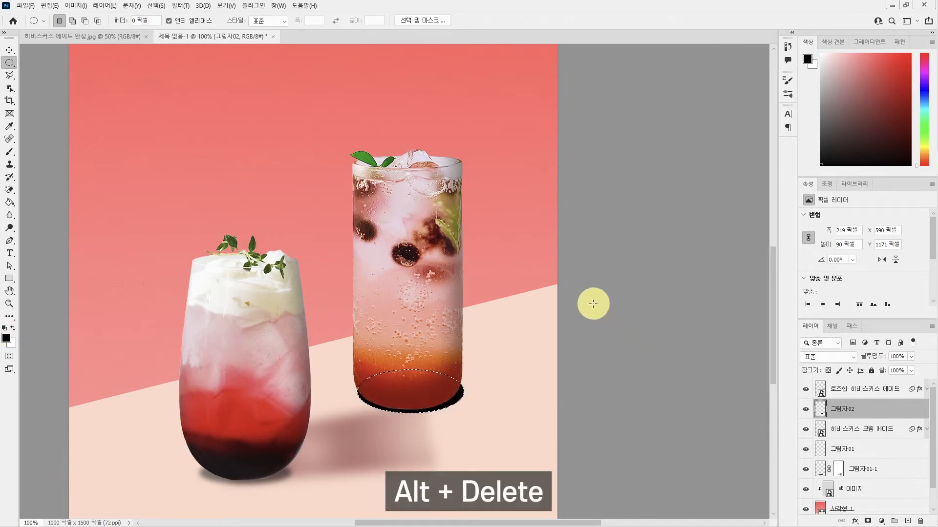
{"action": "key", "text": "ctrl+d"}
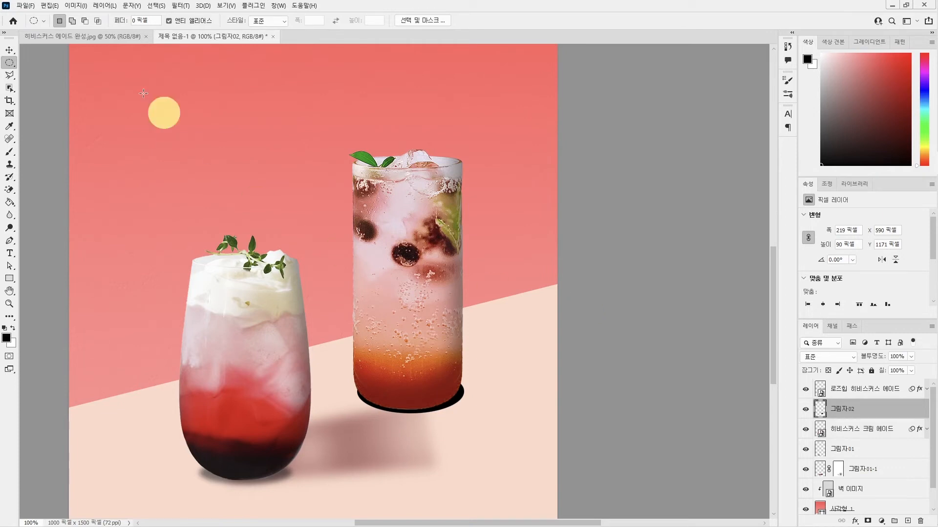
Step: Apply a Gaussian Blur with a radius of 5 pixels to the black ellipse on the 그림자02 layer
{"action": "left_click", "coordinate": [180, 6]}
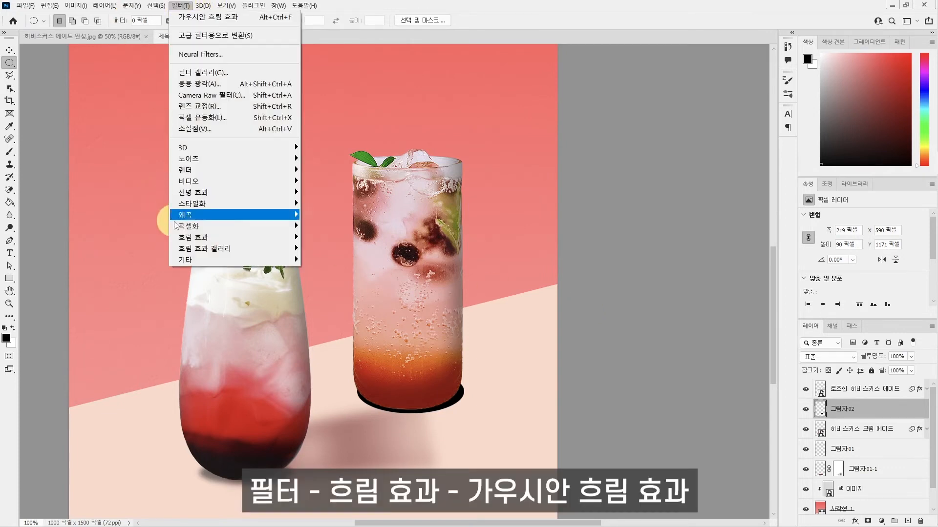
{"action": "mouse_move", "coordinate": [196, 237]}
{"action": "left_click", "coordinate": [328, 238]}
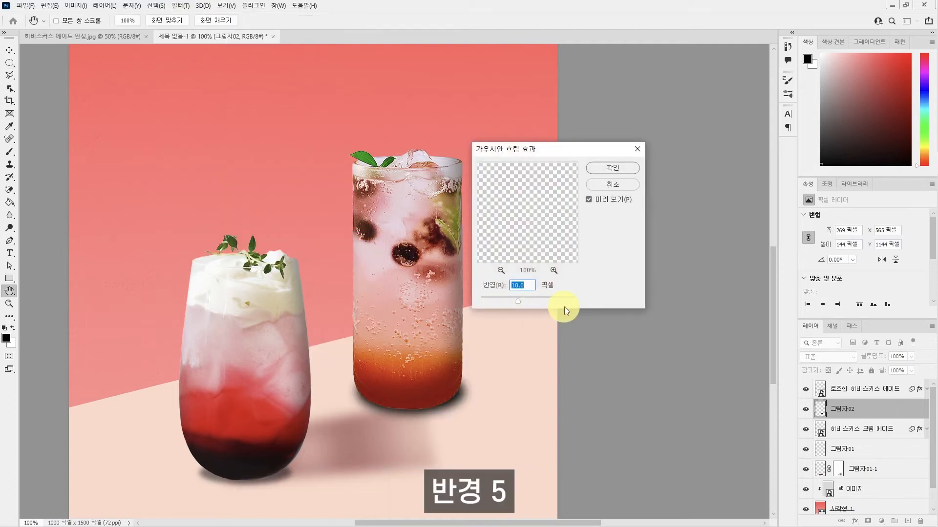
{"action": "type", "text": "5"}
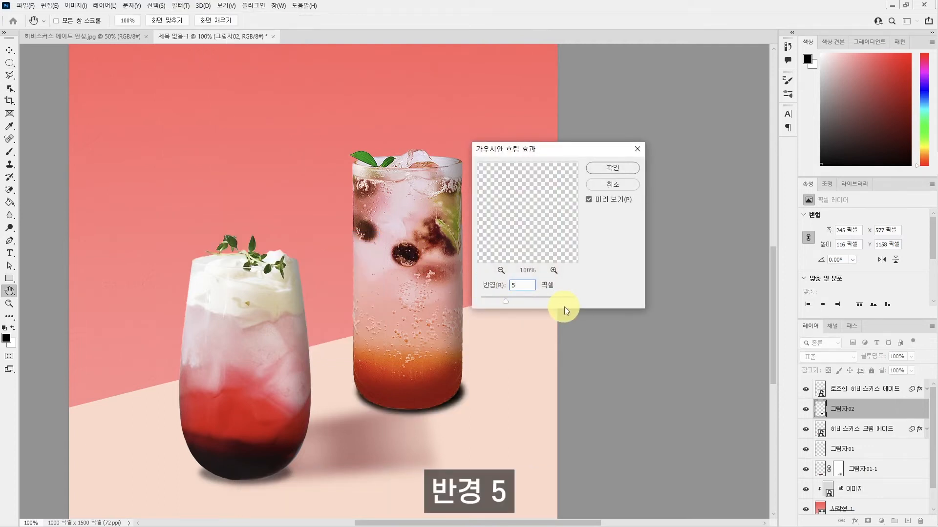
{"action": "left_click", "coordinate": [604, 167]}
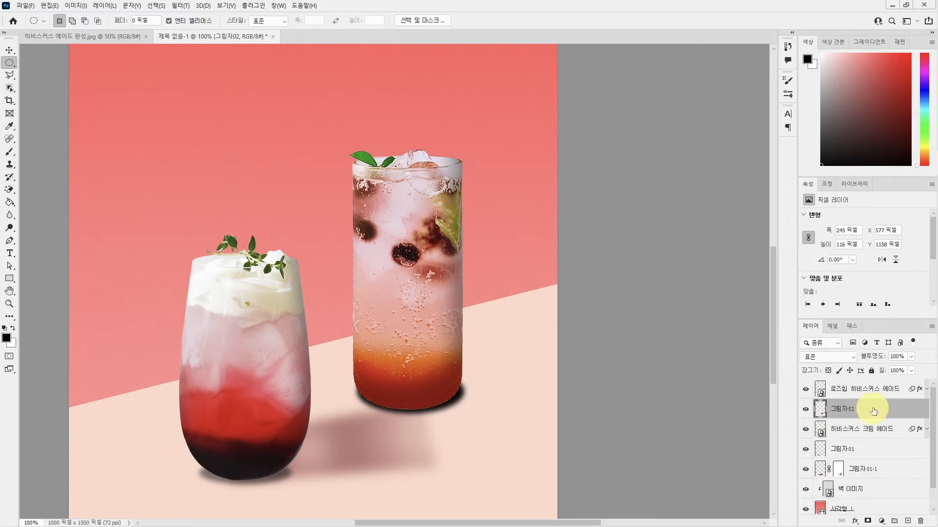
Step: Lower the 그림자02 layer's opacity to 50%
{"action": "left_click", "coordinate": [896, 357]}
{"action": "type", "text": "50"}
{"action": "key", "text": "Return"}
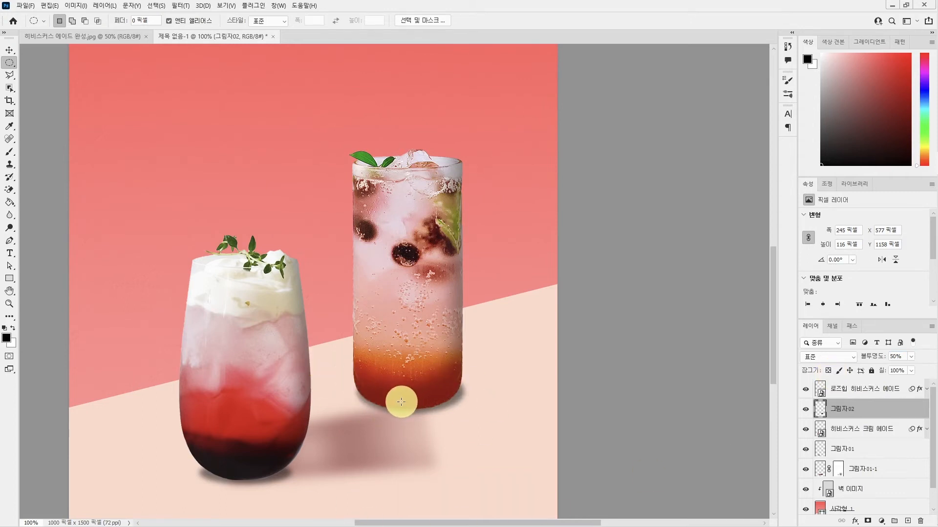
Step: Add a new empty layer named 그림자02-1 and place it directly below the 그림자02 layer
{"action": "left_click", "coordinate": [908, 521]}
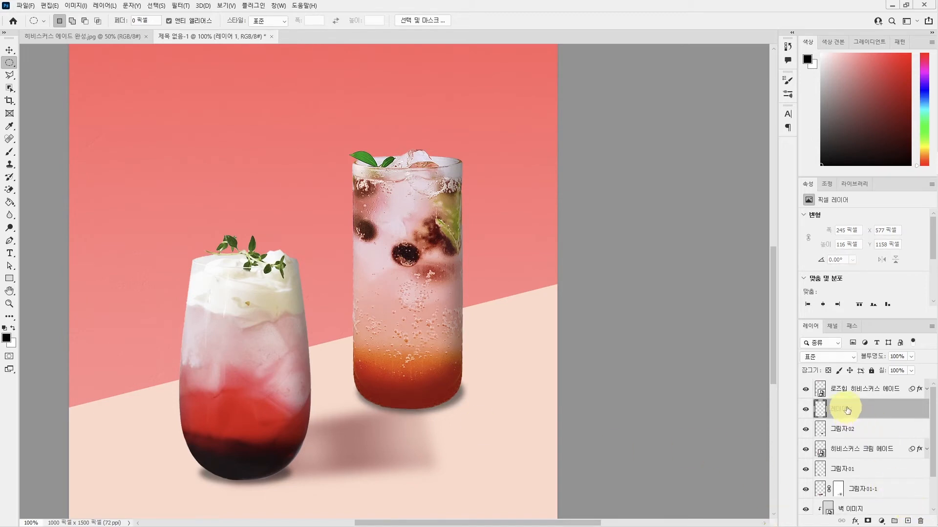
{"action": "left_click_drag", "start_coordinate": [851, 427], "coordinate": [850, 431]}
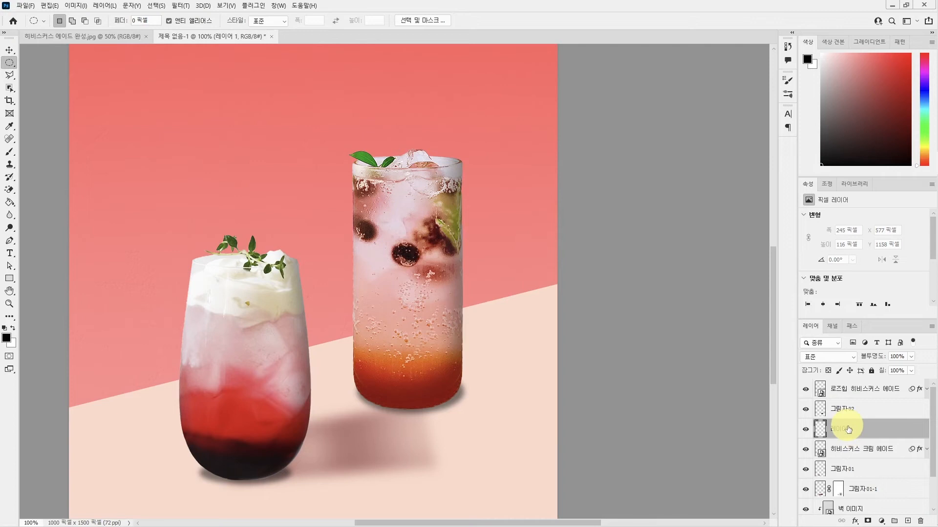
{"action": "double_click", "coordinate": [840, 430]}
{"action": "type", "text": "그림자02-1"}
{"action": "key", "text": "Return"}
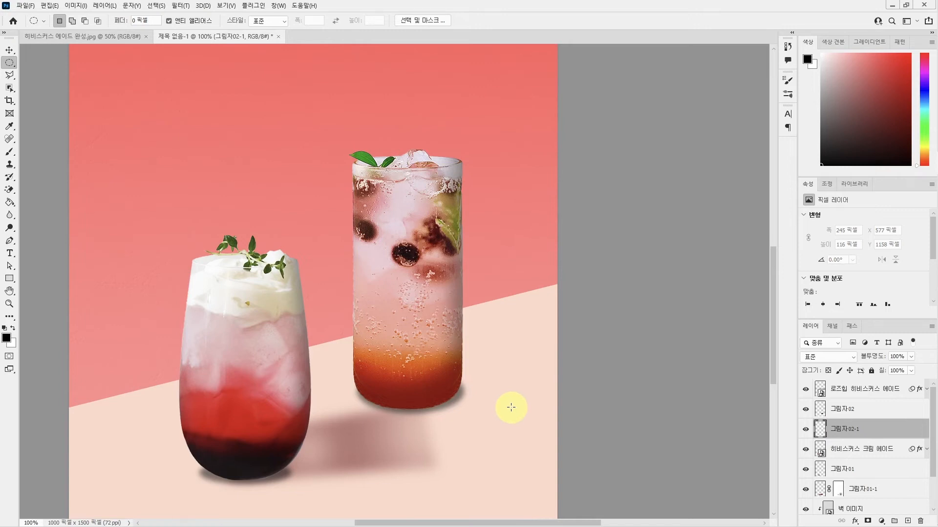
Step: Outline a four-sided cast shadow with the Polygonal Lasso, about 357 × 199 px, from the rosehip glass's base past the canvas's right edge
{"action": "left_click", "coordinate": [11, 76]}
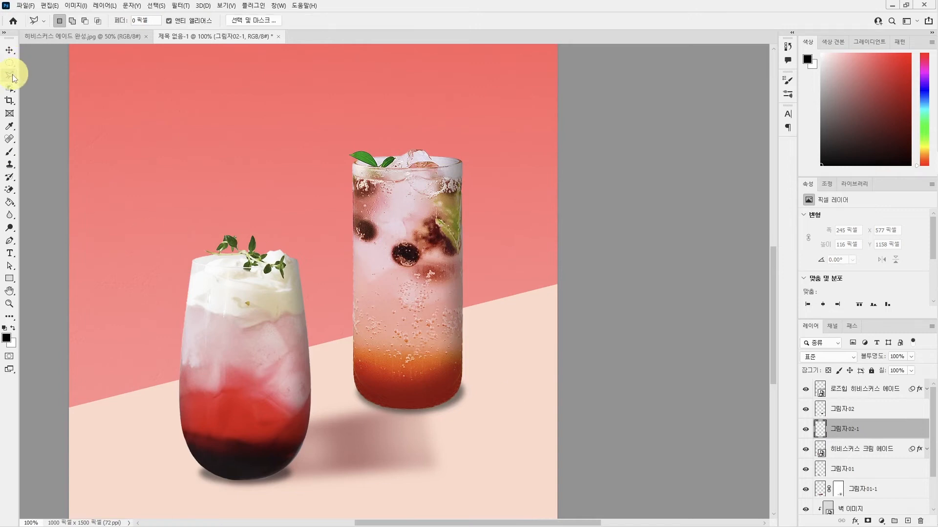
{"action": "left_click", "coordinate": [401, 407]}
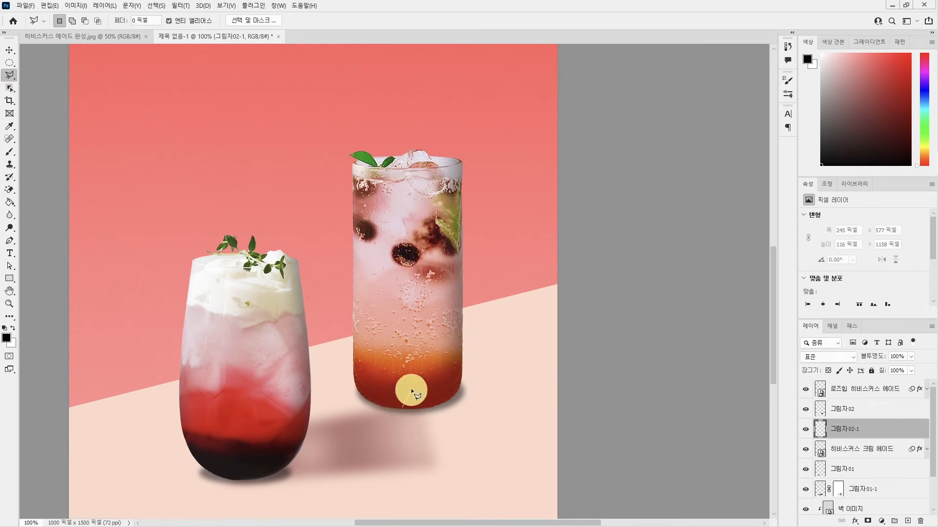
{"action": "left_click", "coordinate": [420, 353]}
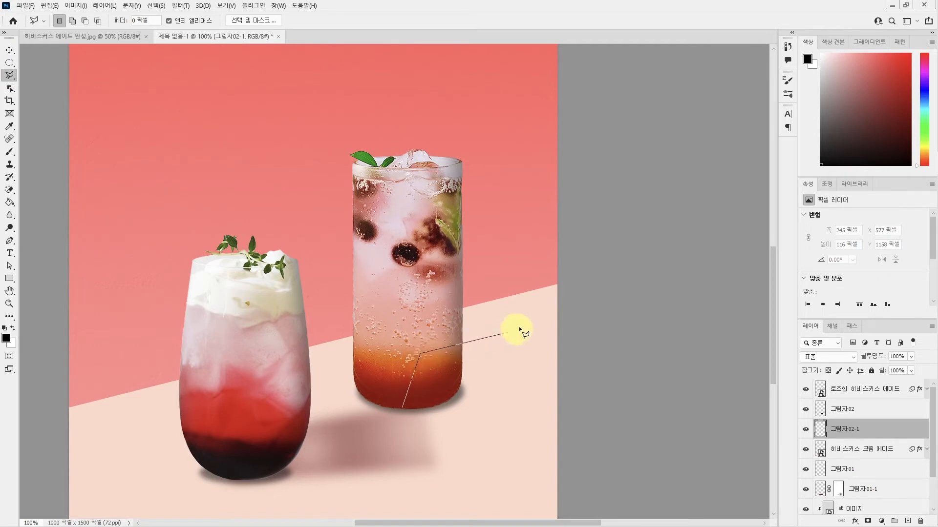
{"action": "left_click", "coordinate": [576, 314]}
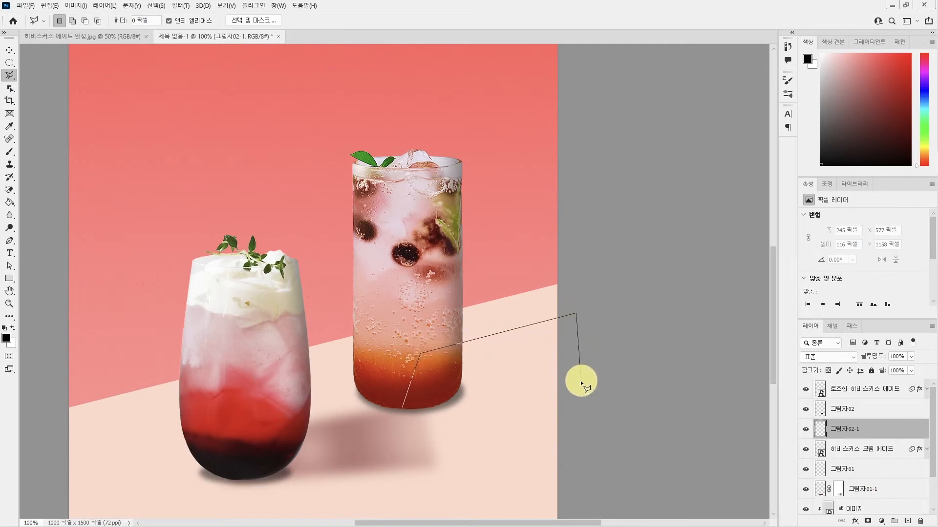
{"action": "left_click", "coordinate": [576, 406]}
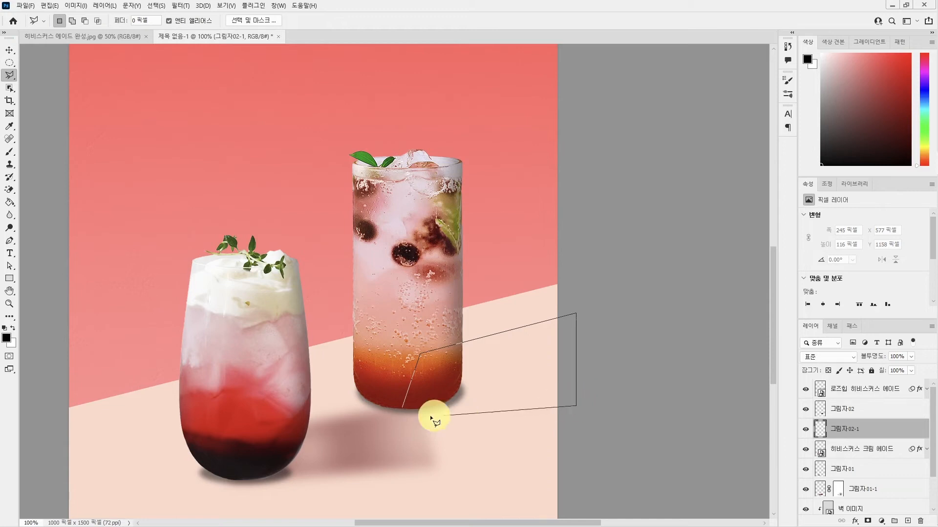
{"action": "left_click", "coordinate": [403, 412]}
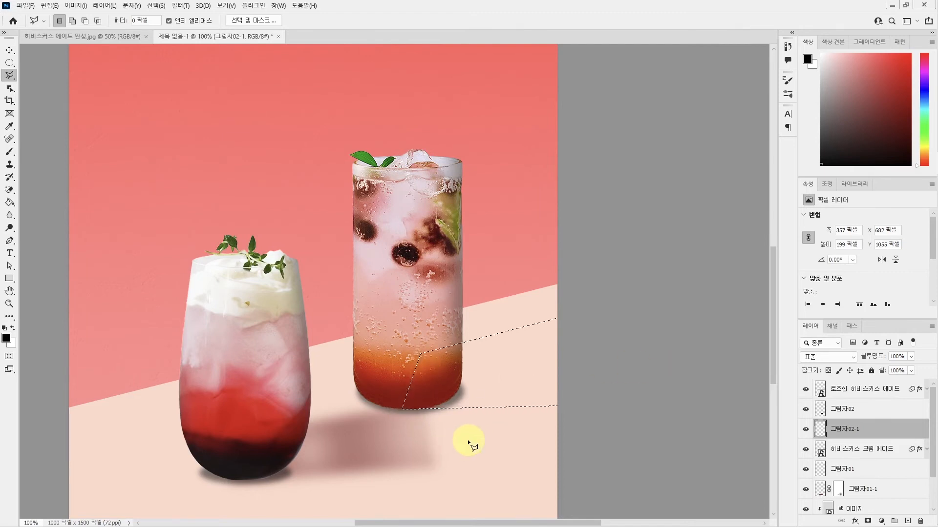
Step: Set the foreground color to 7d2828, fill the cast shadow selection with it on the 그림자02-1 layer and deselect
{"action": "left_click", "coordinate": [7, 338]}
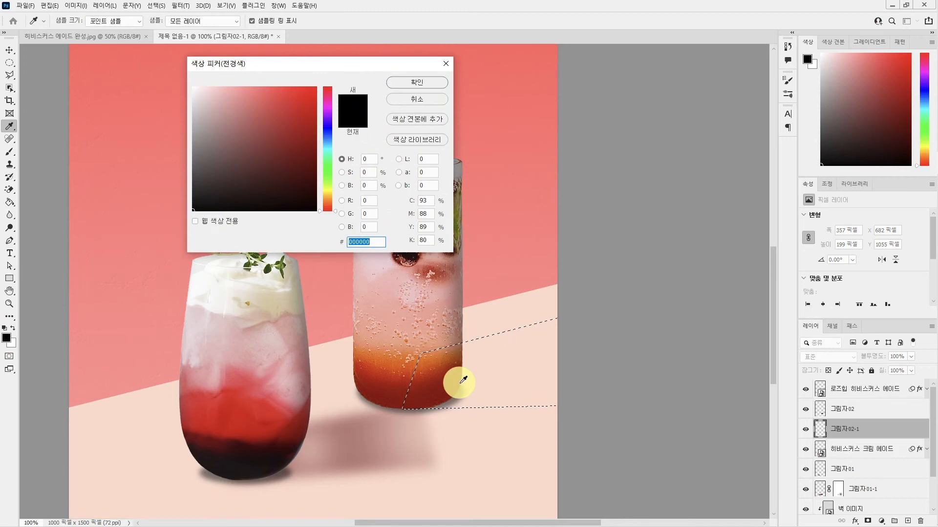
{"action": "type", "text": "7d"}
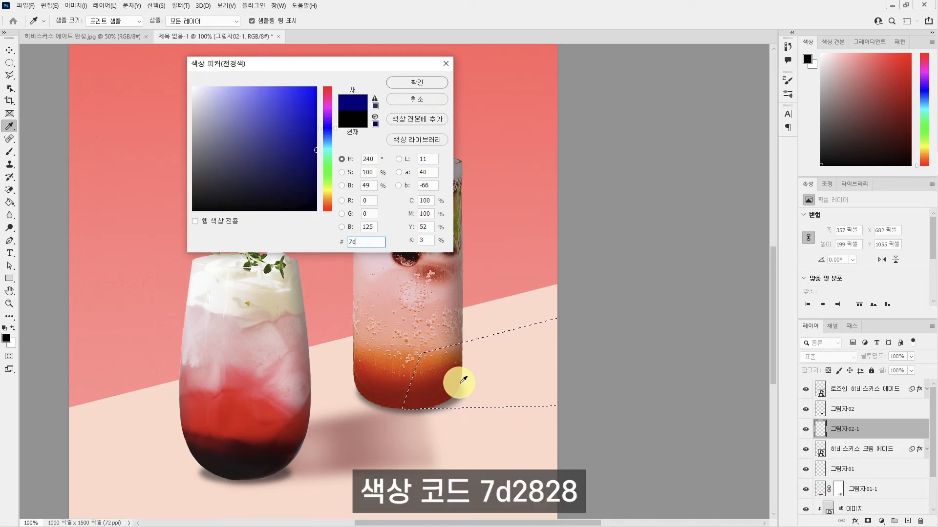
{"action": "type", "text": "2828"}
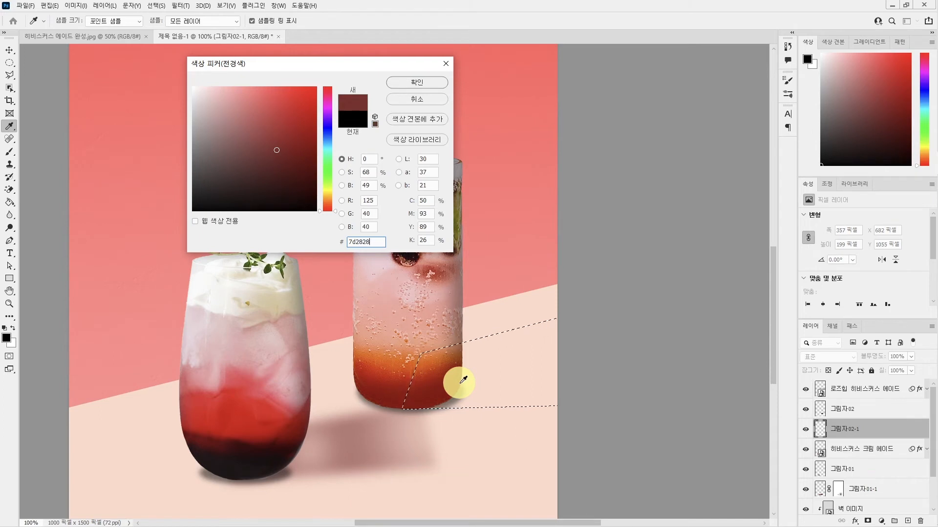
{"action": "key", "text": "Return"}
{"action": "key", "text": "l"}
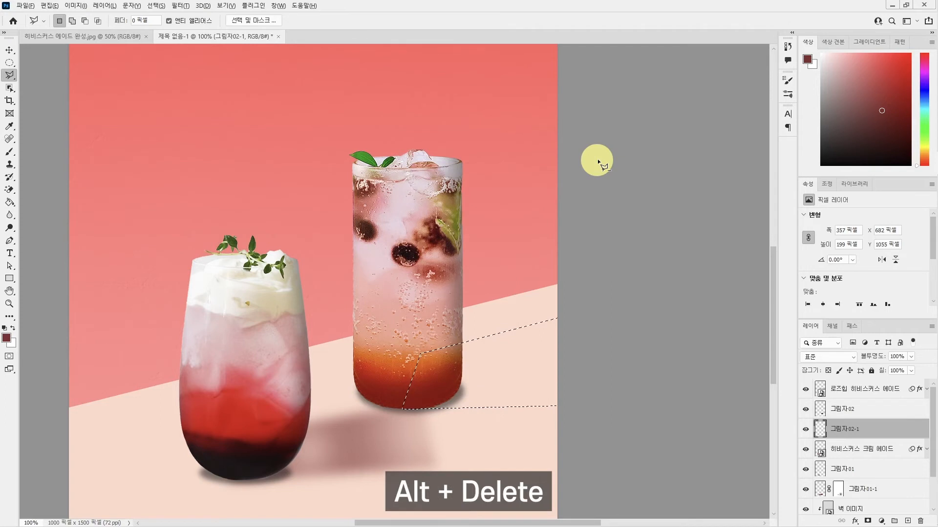
{"action": "key", "text": "alt+Delete"}
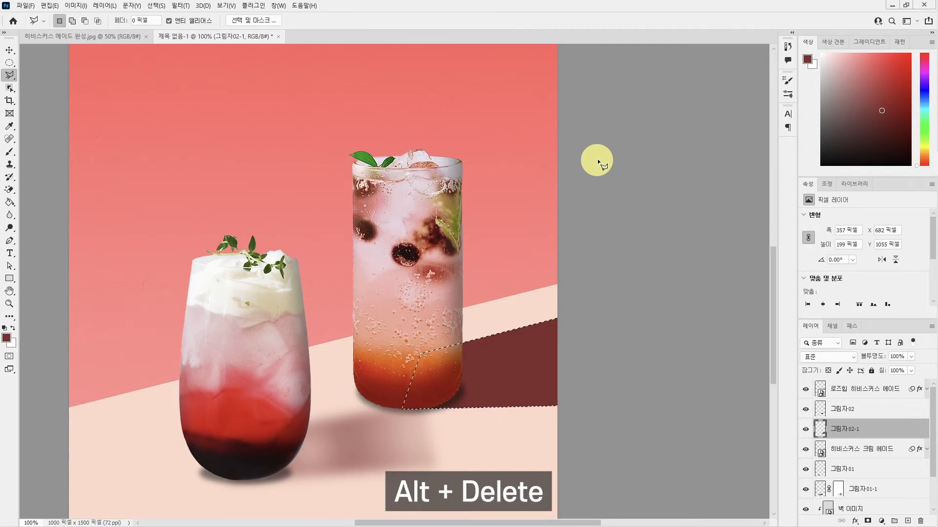
{"action": "key", "text": "ctrl+d"}
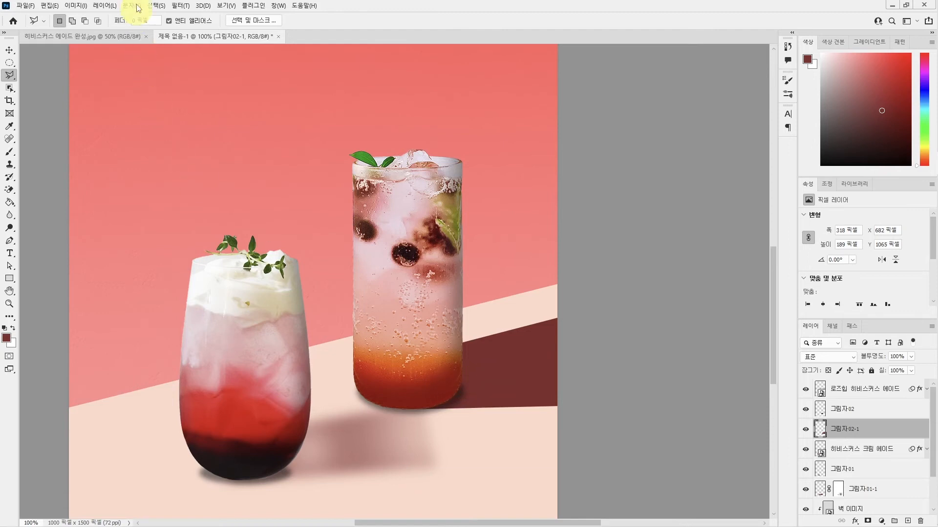
Step: Apply a Gaussian Blur with a radius of 10 pixels to the 그림자02-1 cast shadow
{"action": "left_click", "coordinate": [178, 5]}
{"action": "mouse_move", "coordinate": [273, 237]}
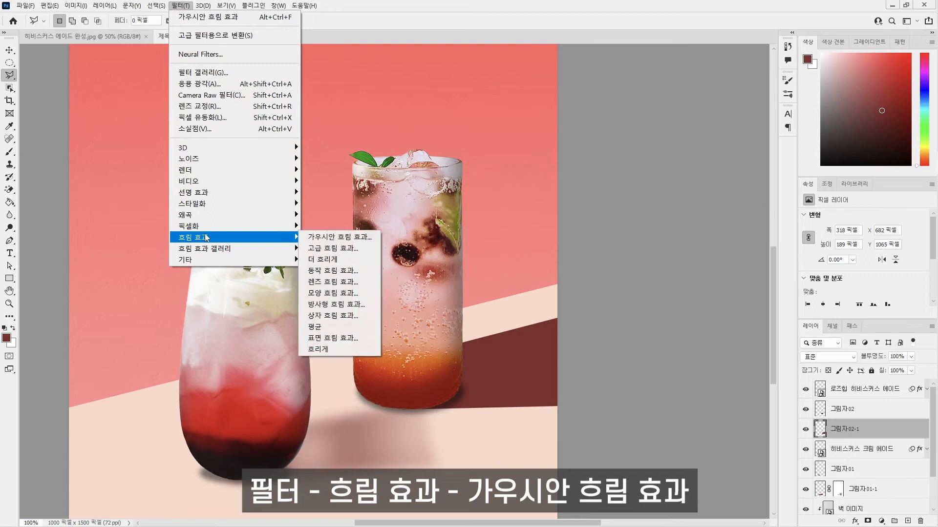
{"action": "left_click", "coordinate": [312, 234]}
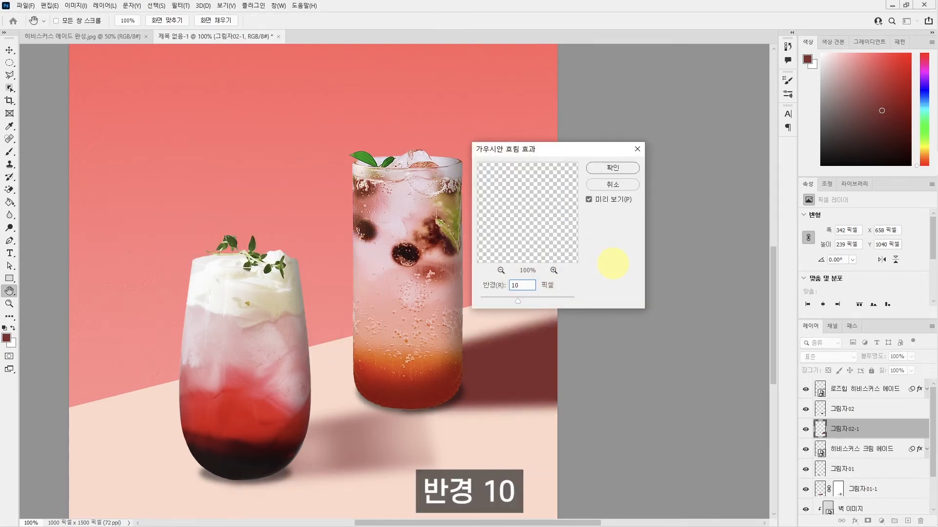
{"action": "left_click", "coordinate": [613, 167]}
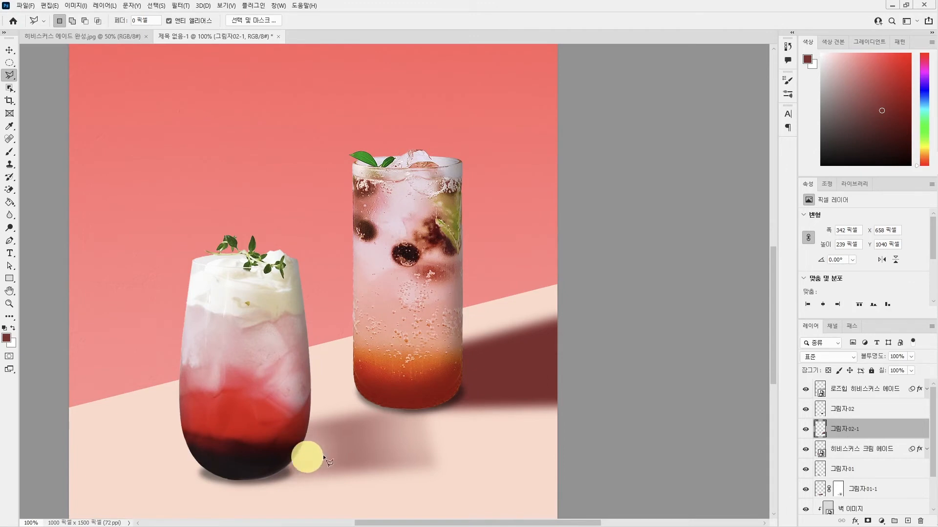
Step: Add a layer mask to 그림자02-1 and soften the shadow beside the rosehip glass using a black 175 px brush at 50% opacity
{"action": "left_click", "coordinate": [868, 521]}
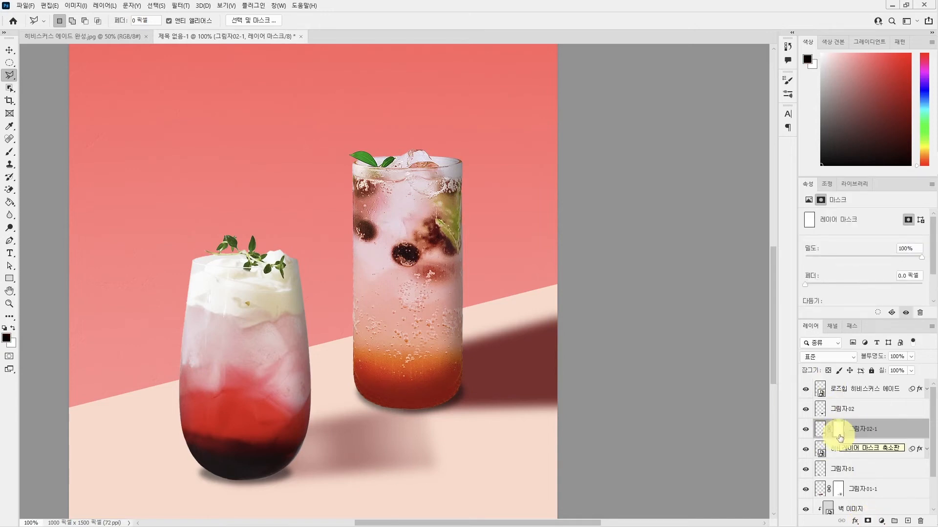
{"action": "right_click", "coordinate": [8, 153]}
{"action": "left_click", "coordinate": [31, 151]}
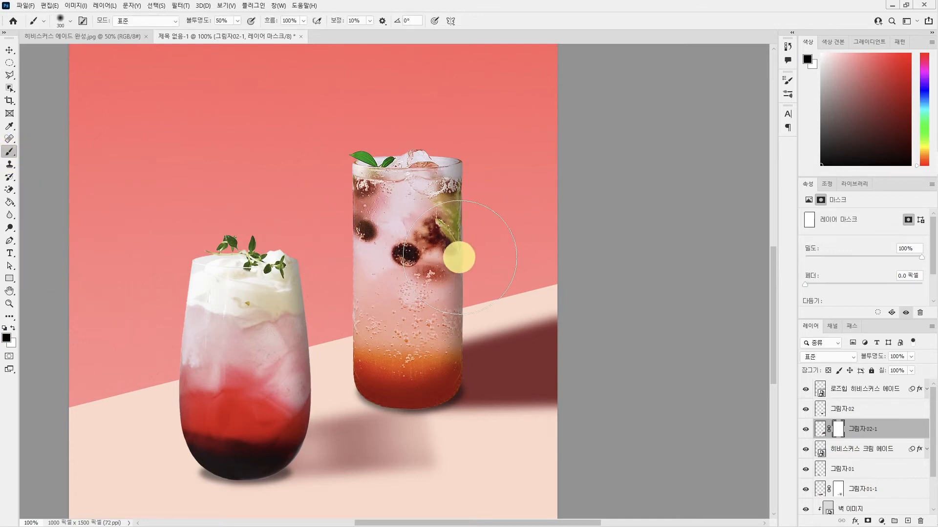
{"action": "key", "text": "bracketleft"}
{"action": "key", "text": "bracketleft"}
{"action": "key", "text": "bracketleft"}
{"action": "key", "text": "bracketleft"}
{"action": "key", "text": "bracketleft"}
{"action": "key", "text": "bracketleft"}
{"action": "key", "text": "bracketright"}
{"action": "key", "text": "bracketright"}
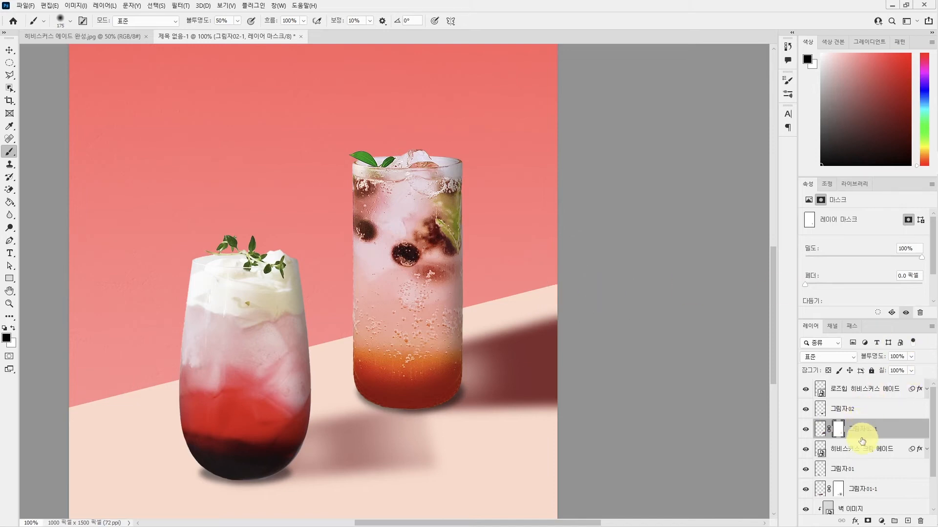
Step: Lower the 그림자02-1 layer's opacity to 60%
{"action": "left_click", "coordinate": [869, 431]}
{"action": "left_click", "coordinate": [899, 356]}
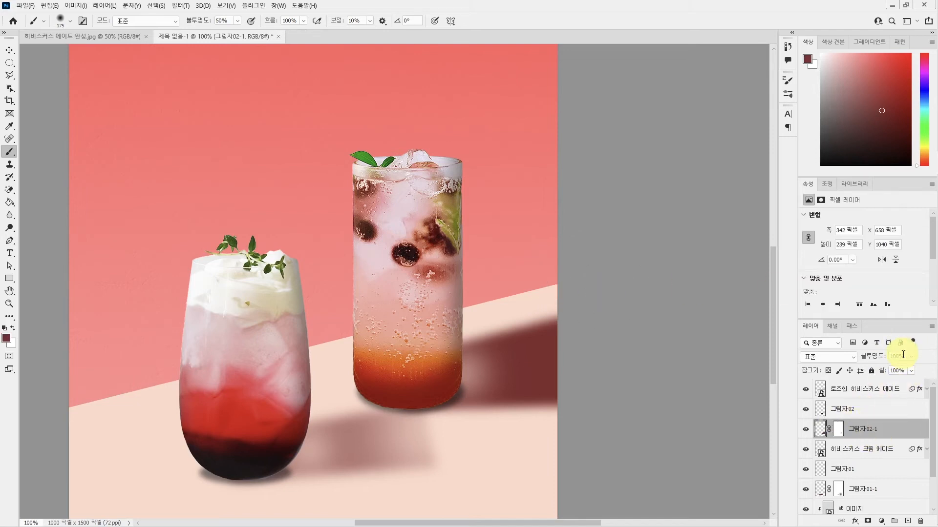
{"action": "type", "text": "60"}
{"action": "key", "text": "Return"}
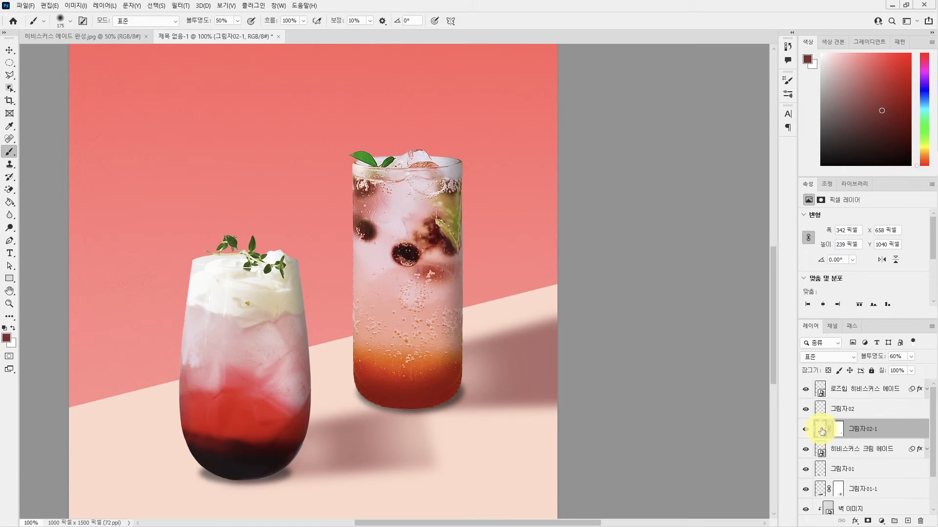
Step: Fade the cast shadow toward the canvas's right edge by painting black on the 그림자02-1 mask with a 300 px brush
{"action": "left_click", "coordinate": [839, 430]}
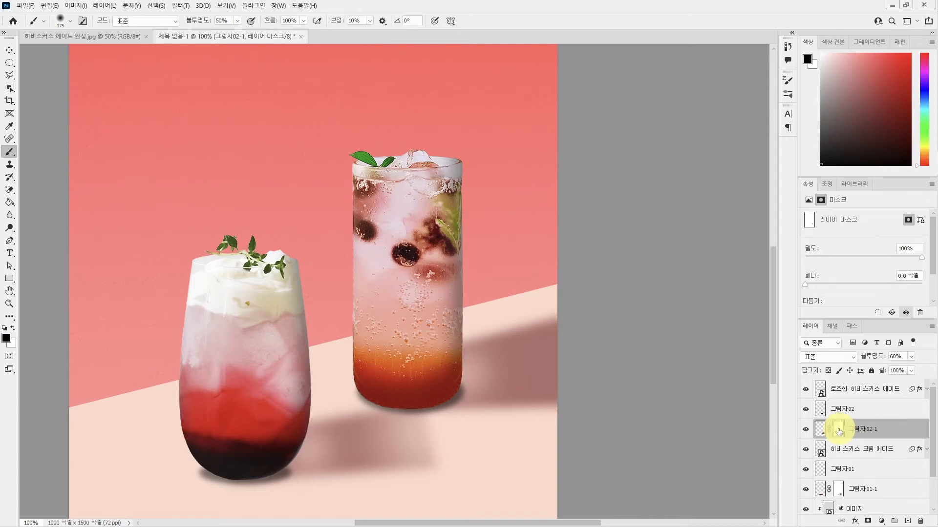
{"action": "mouse_move", "coordinate": [569, 360]}
{"action": "left_mouse_down"}
{"action": "mouse_move", "coordinate": [572, 350]}
{"action": "mouse_move", "coordinate": [549, 360]}
{"action": "mouse_move", "coordinate": [557, 355]}
{"action": "left_mouse_up"}
{"action": "key", "text": "bracketright"}
{"action": "key", "text": "bracketright"}
{"action": "key", "text": "bracketright"}
{"action": "key", "text": "bracketright"}
{"action": "key", "text": "bracketleft"}
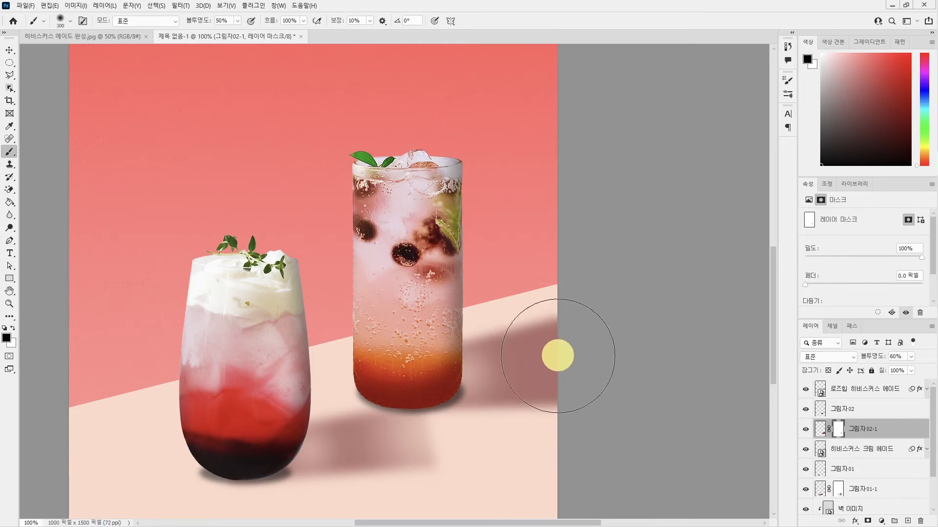
{"action": "left_click_drag", "start_coordinate": [557, 356], "coordinate": [561, 358]}
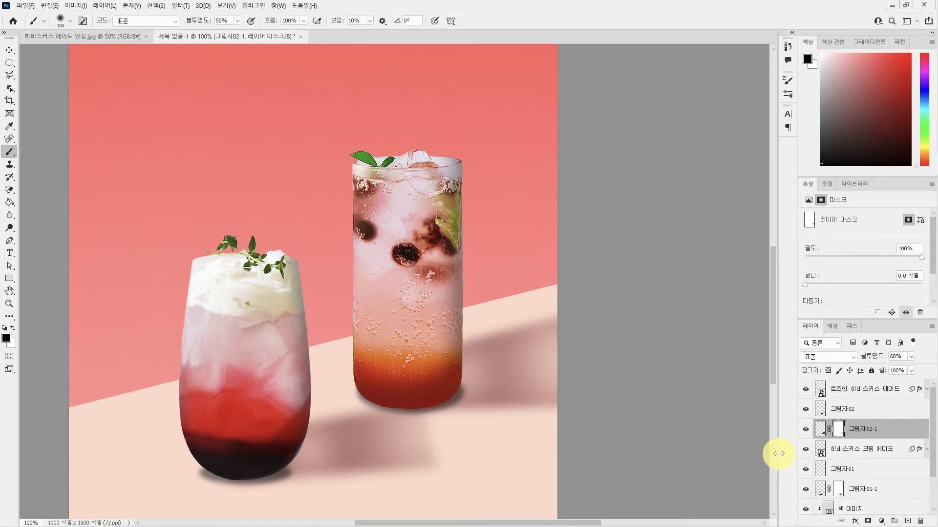
{"action": "key", "text": "ctrl+minus"}
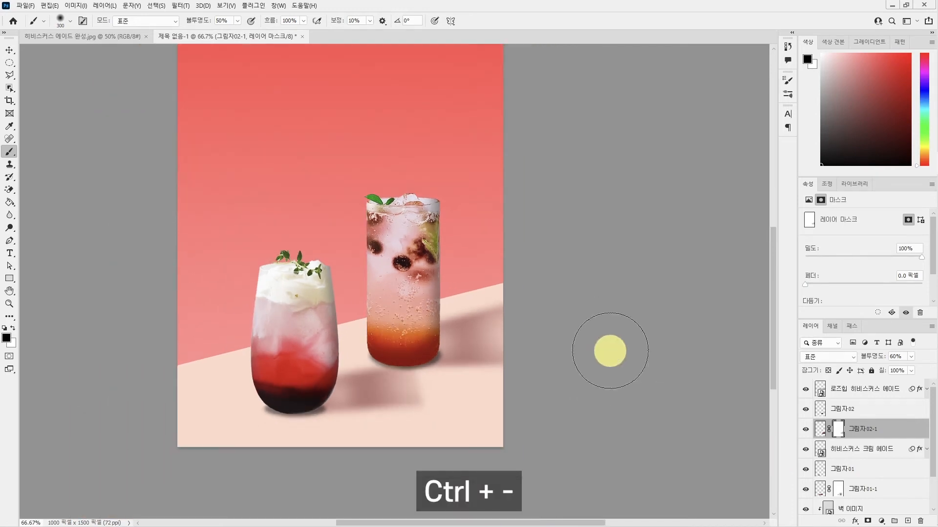
Step: Place the 그림자 image from the 프로젝트4_홍보 디자인 folder into the poster document
{"action": "key", "text": "ctrl+minus"}
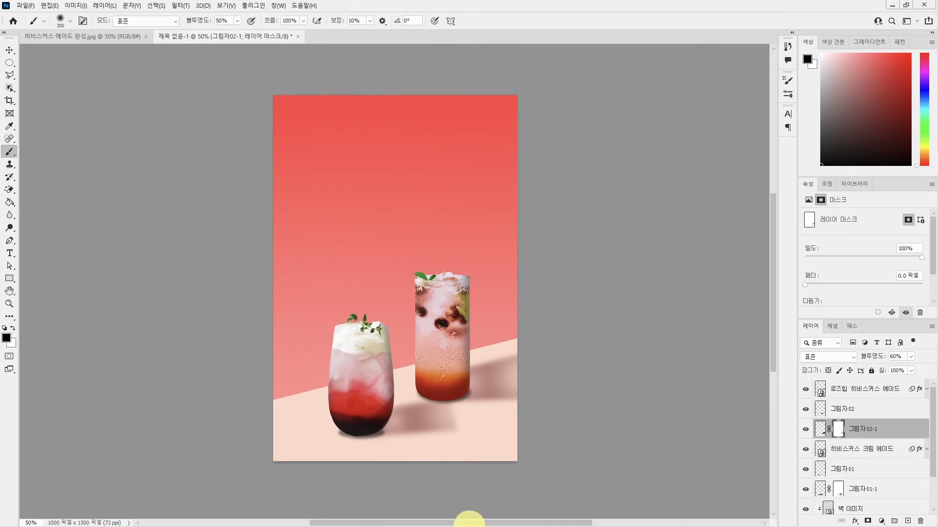
{"action": "left_click", "coordinate": [922, 71]}
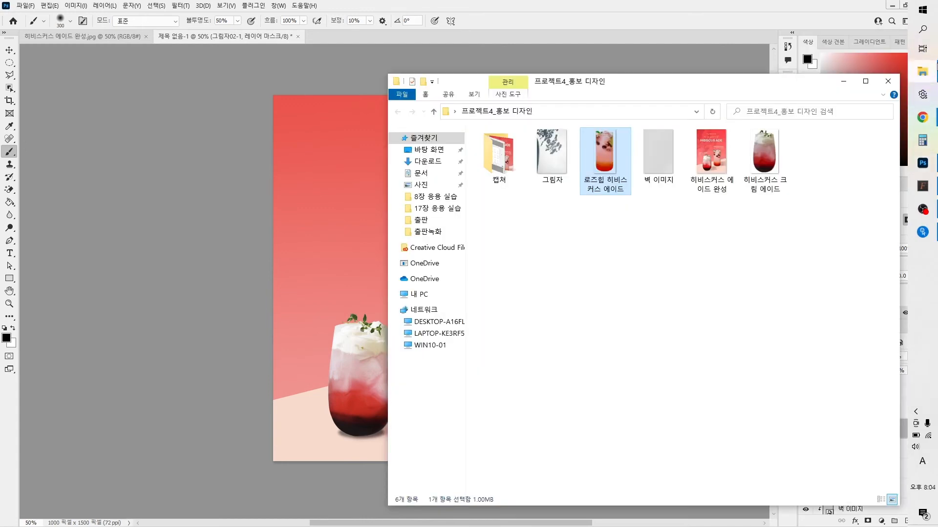
{"action": "left_click", "coordinate": [553, 164]}
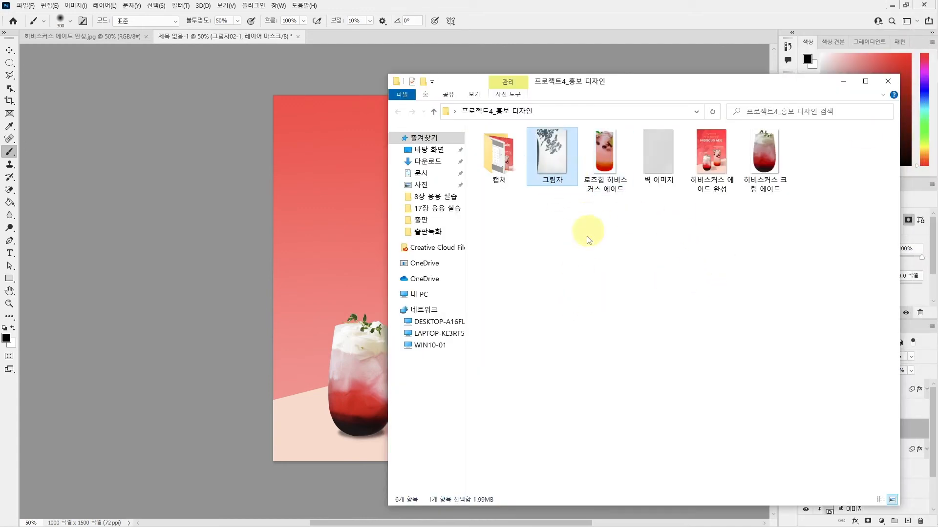
{"action": "left_click_drag", "start_coordinate": [551, 154], "coordinate": [315, 232]}
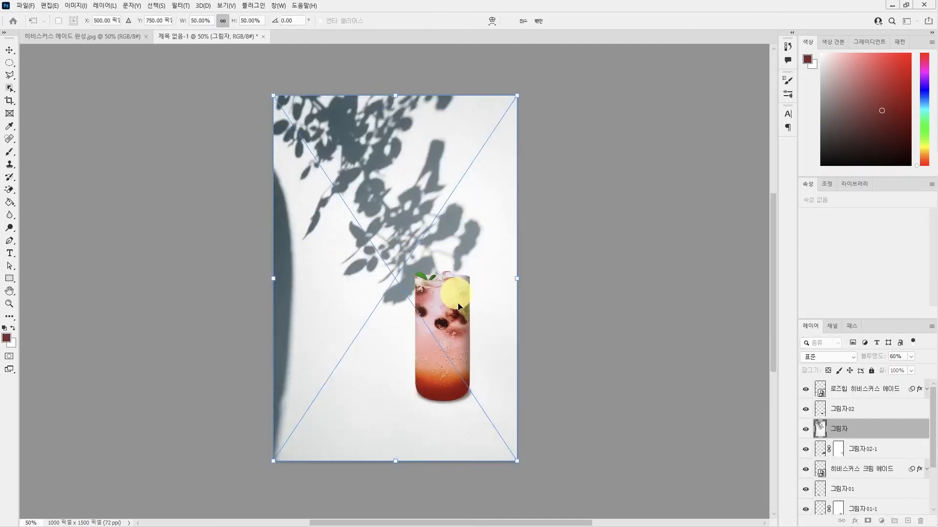
Step: Scale the placed 그림자 image to about 60% and offset it past the canvas's upper-left corner so the leaf shadows fall above the glasses
{"action": "left_click_drag", "start_coordinate": [268, 98], "coordinate": [217, 51]}
{"action": "left_click_drag", "start_coordinate": [451, 238], "coordinate": [441, 238]}
{"action": "left_click_drag", "start_coordinate": [226, 462], "coordinate": [210, 490]}
{"action": "mouse_move", "coordinate": [404, 322]}
{"action": "left_mouse_down"}
{"action": "mouse_move", "coordinate": [383, 309]}
{"action": "mouse_move", "coordinate": [399, 302]}
{"action": "mouse_move", "coordinate": [406, 311]}
{"action": "left_mouse_up"}
{"action": "scroll", "coordinate": [383, 303], "scroll_direction": "up", "scroll_amount": 3}
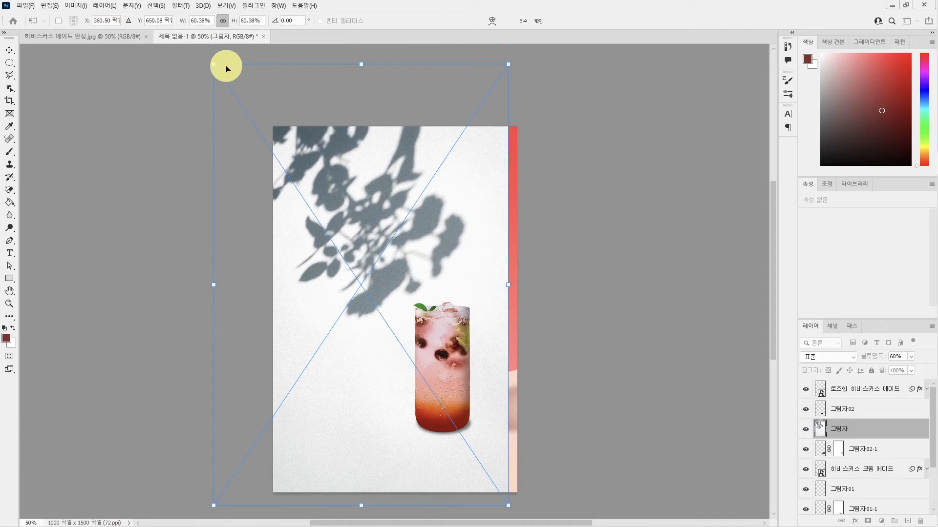
{"action": "left_click_drag", "start_coordinate": [212, 63], "coordinate": [224, 81]}
{"action": "left_click_drag", "start_coordinate": [454, 266], "coordinate": [455, 268]}
{"action": "scroll", "coordinate": [235, 469], "scroll_direction": "down", "scroll_amount": 3}
{"action": "left_click_drag", "start_coordinate": [219, 474], "coordinate": [191, 492]}
{"action": "left_click_drag", "start_coordinate": [368, 356], "coordinate": [373, 332]}
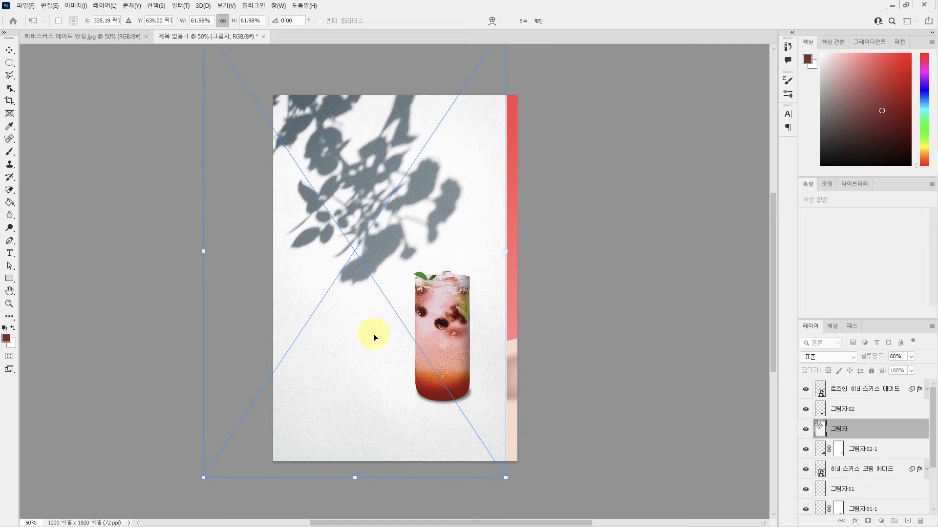
{"action": "scroll", "coordinate": [293, 115], "scroll_direction": "up", "scroll_amount": 2}
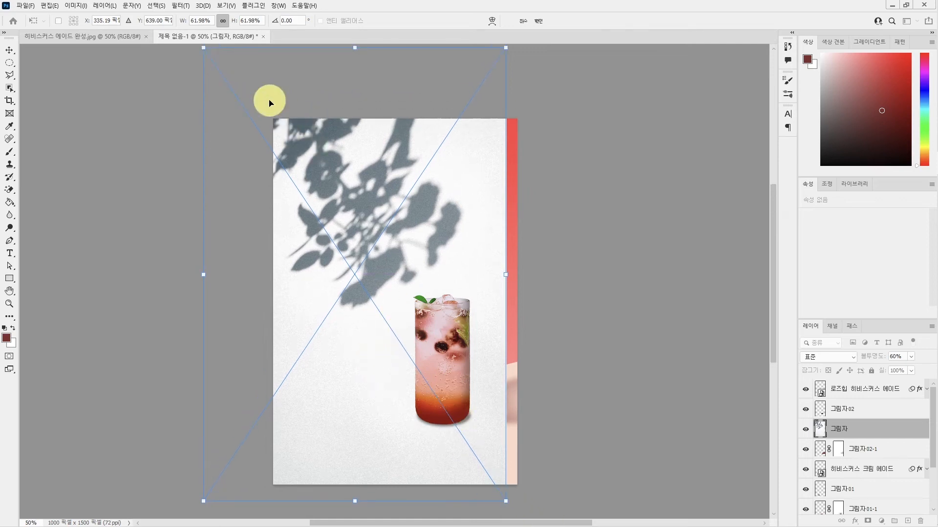
{"action": "left_click_drag", "start_coordinate": [203, 56], "coordinate": [212, 68]}
{"action": "left_click_drag", "start_coordinate": [398, 310], "coordinate": [399, 303]}
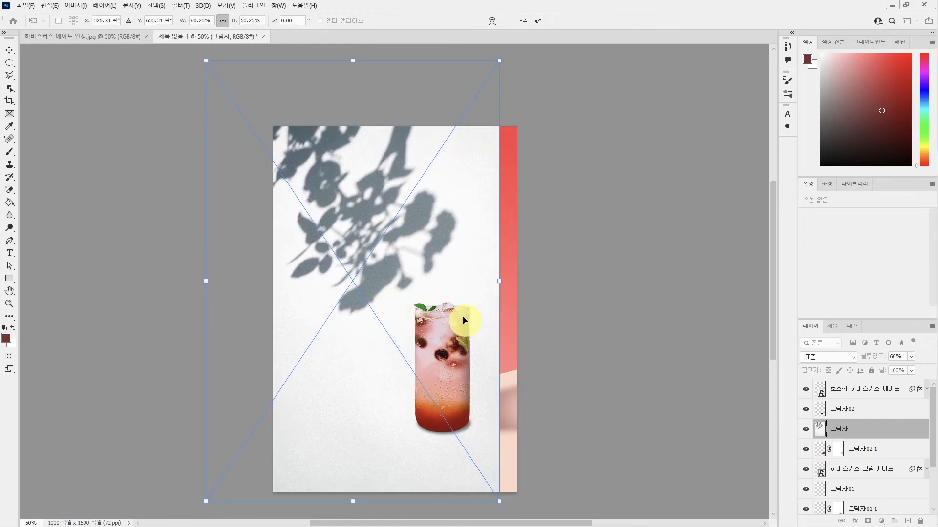
{"action": "key", "text": "Return"}
{"action": "key", "text": "b"}
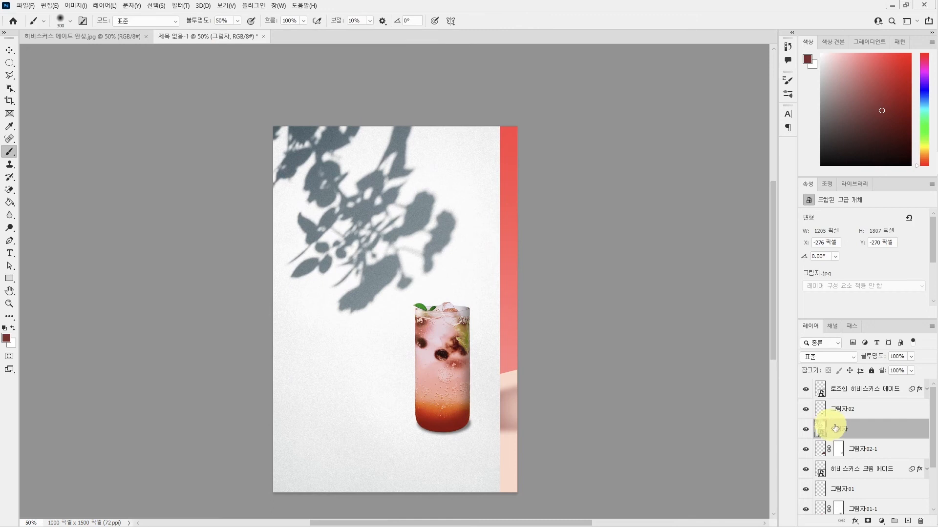
Step: Move the 그림자 layer below 그림자01-1, directly above the 벽 이미지 layer
{"action": "scroll", "coordinate": [839, 438], "scroll_direction": "down", "scroll_amount": 2}
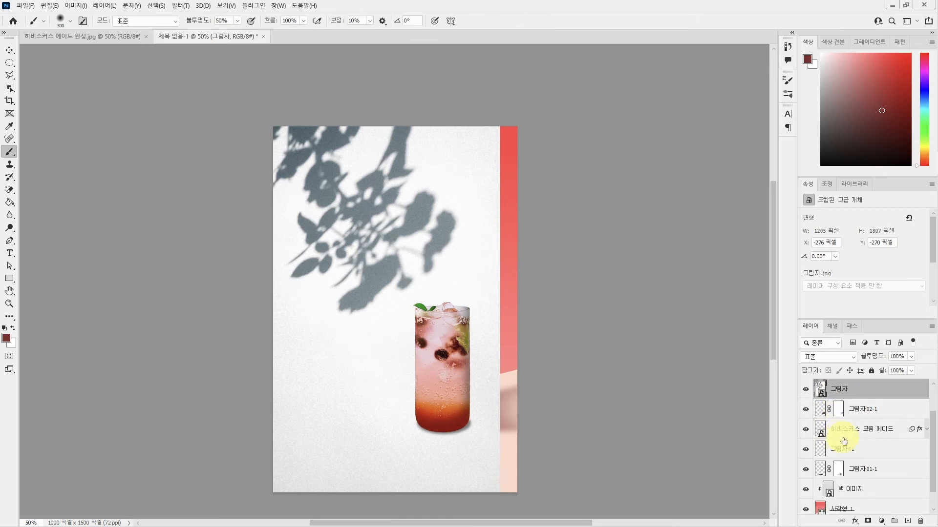
{"action": "left_click_drag", "start_coordinate": [853, 399], "coordinate": [860, 481]}
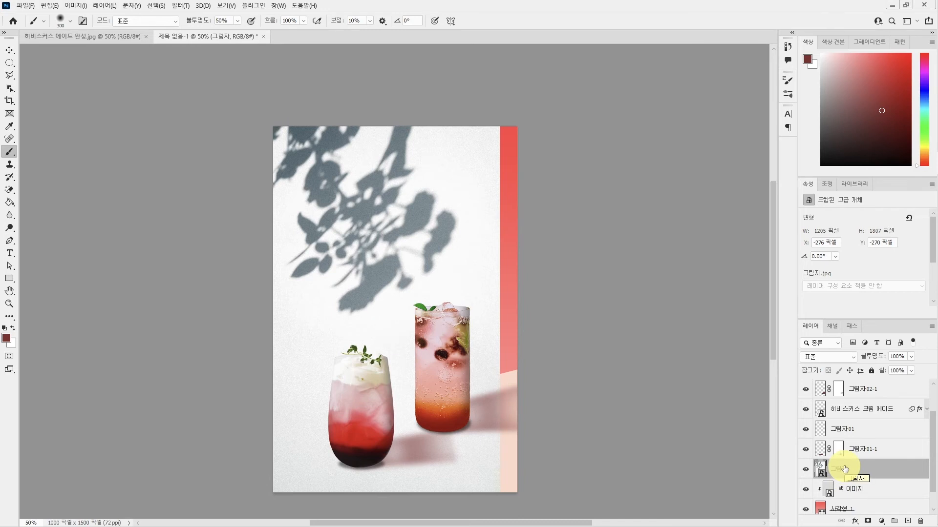
Step: Set the 그림자 layer's blend mode to Linear Burn (선형 번) and its opacity to 20%
{"action": "left_click", "coordinate": [828, 363]}
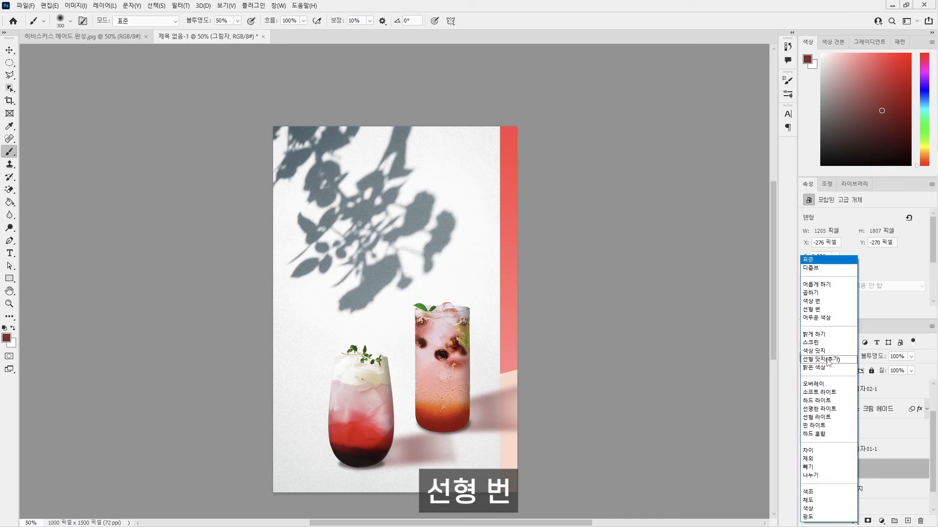
{"action": "left_click", "coordinate": [824, 309]}
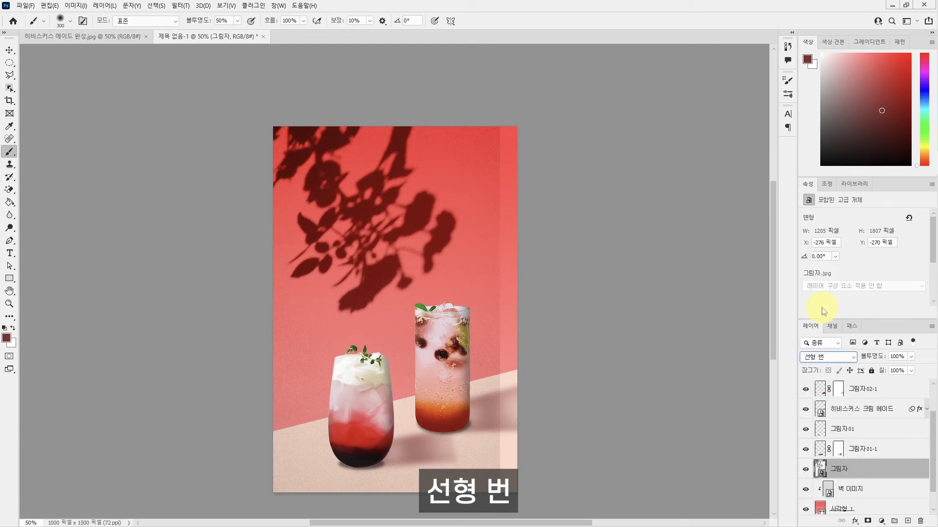
{"action": "left_click", "coordinate": [903, 357]}
{"action": "type", "text": "20"}
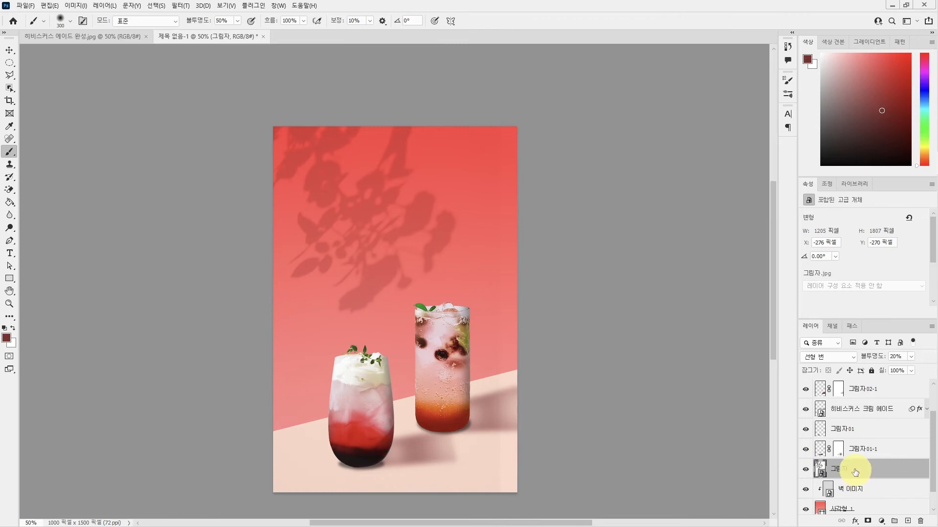
Step: Add a layer mask to 그림자 and paint black along the right edge and floor with a 500 px brush at 50% opacity
{"action": "left_click", "coordinate": [868, 521]}
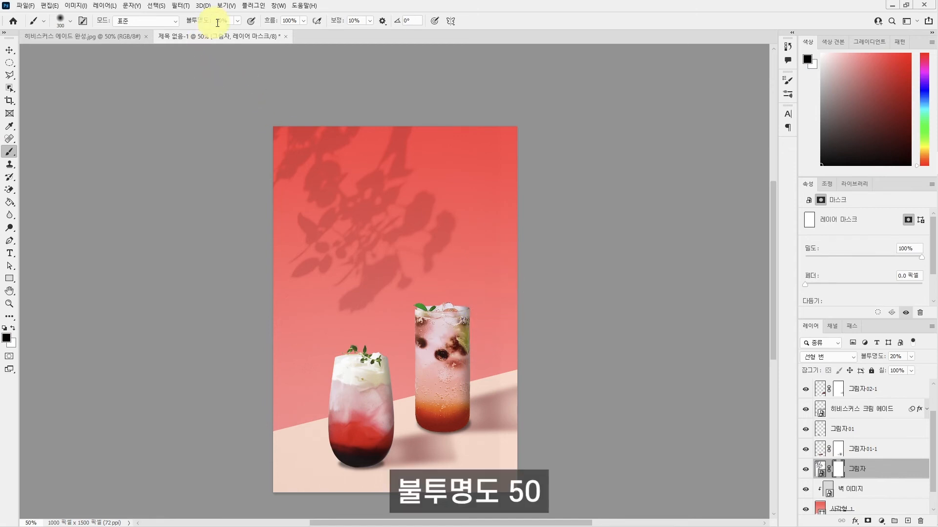
{"action": "key", "text": "bracketright"}
{"action": "key", "text": "bracketright"}
{"action": "key", "text": "bracketright"}
{"action": "key", "text": "bracketleft"}
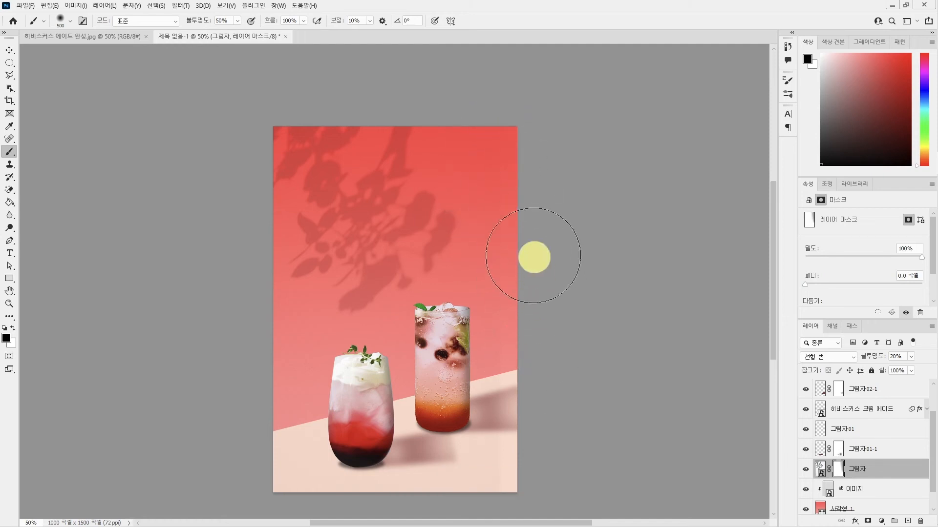
{"action": "left_click_drag", "start_coordinate": [522, 229], "coordinate": [487, 500]}
{"action": "left_click_drag", "start_coordinate": [529, 454], "coordinate": [268, 510]}
{"action": "mouse_move", "coordinate": [589, 458]}
{"action": "left_mouse_down"}
{"action": "mouse_move", "coordinate": [433, 464]}
{"action": "mouse_move", "coordinate": [450, 272]}
{"action": "mouse_move", "coordinate": [506, 244]}
{"action": "mouse_move", "coordinate": [532, 283]}
{"action": "mouse_move", "coordinate": [492, 401]}
{"action": "mouse_move", "coordinate": [274, 486]}
{"action": "mouse_move", "coordinate": [497, 449]}
{"action": "mouse_move", "coordinate": [660, 297]}
{"action": "mouse_move", "coordinate": [537, 438]}
{"action": "mouse_move", "coordinate": [534, 293]}
{"action": "mouse_move", "coordinate": [531, 347]}
{"action": "mouse_move", "coordinate": [654, 299]}
{"action": "left_mouse_up"}
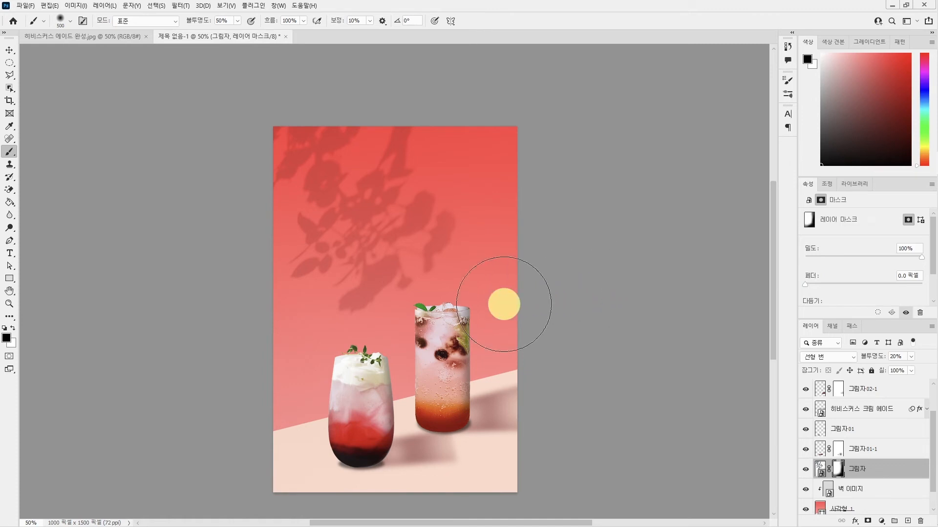
Step: Select the 로즈힙 히비스커스 에이드 layer and set the Horizontal Type tool's font to G마켓 산스 Bold
{"action": "scroll", "coordinate": [895, 418], "scroll_direction": "up", "scroll_amount": 2}
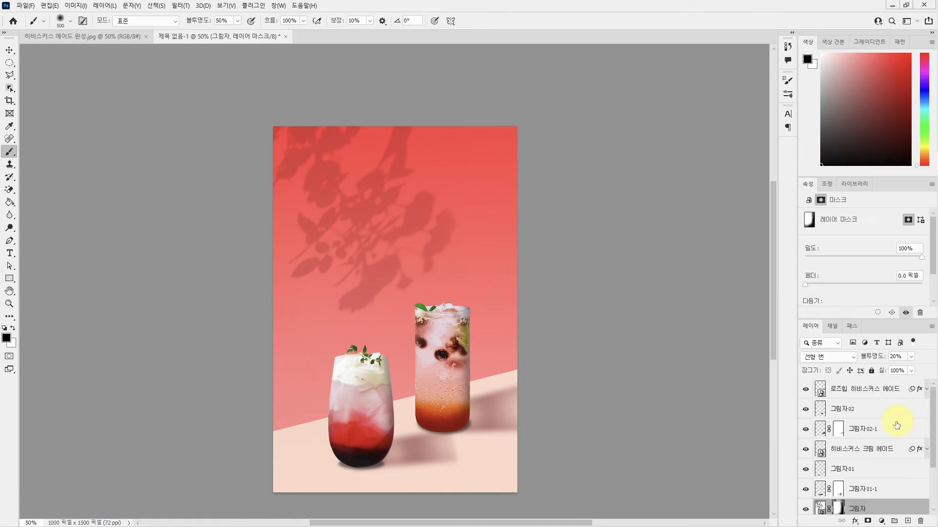
{"action": "left_click", "coordinate": [863, 391]}
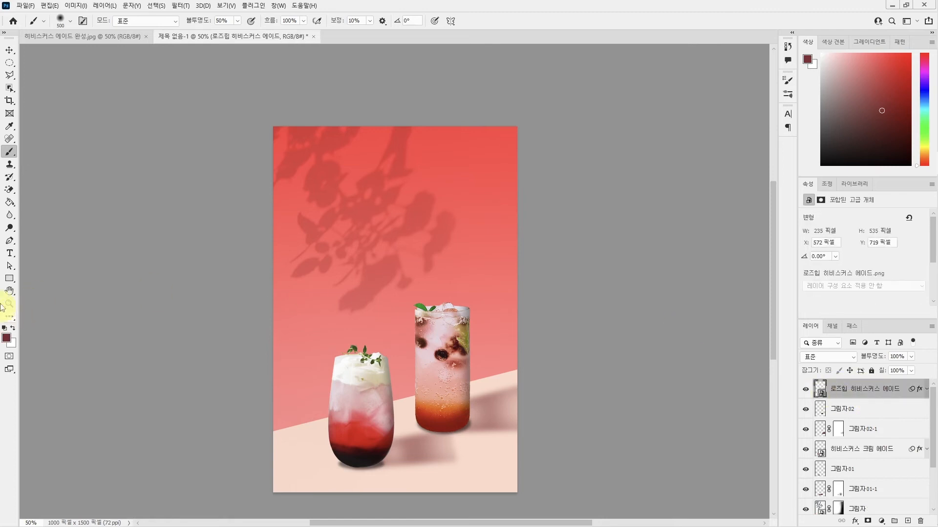
{"action": "left_click", "coordinate": [11, 253]}
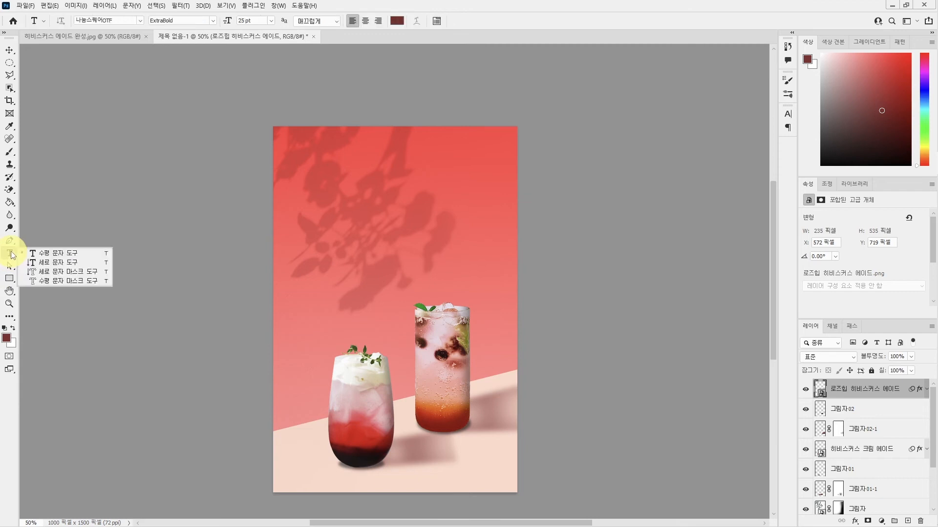
{"action": "left_click", "coordinate": [46, 253]}
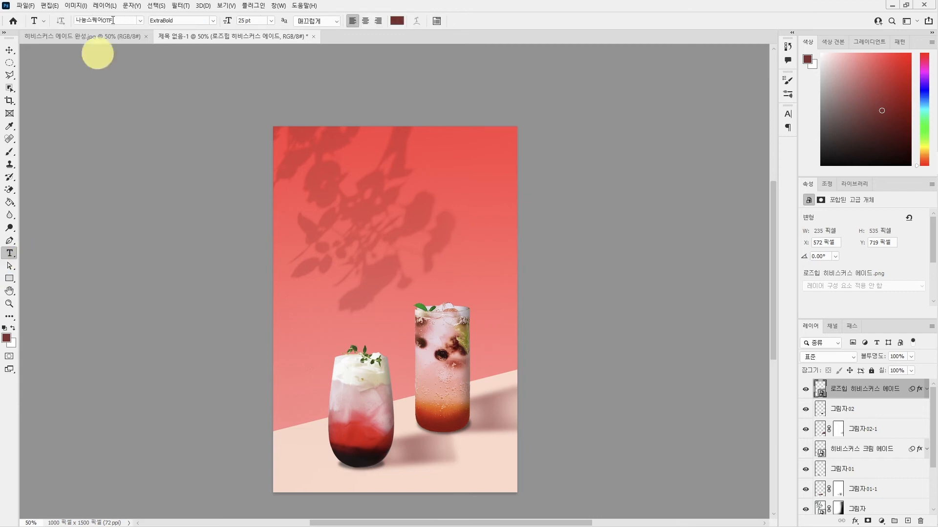
{"action": "left_click", "coordinate": [140, 20]}
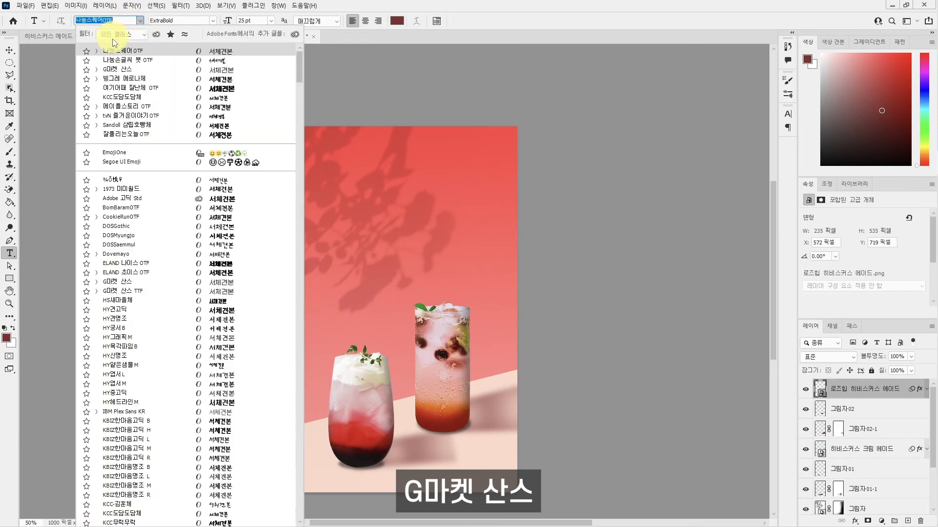
{"action": "left_click", "coordinate": [131, 69]}
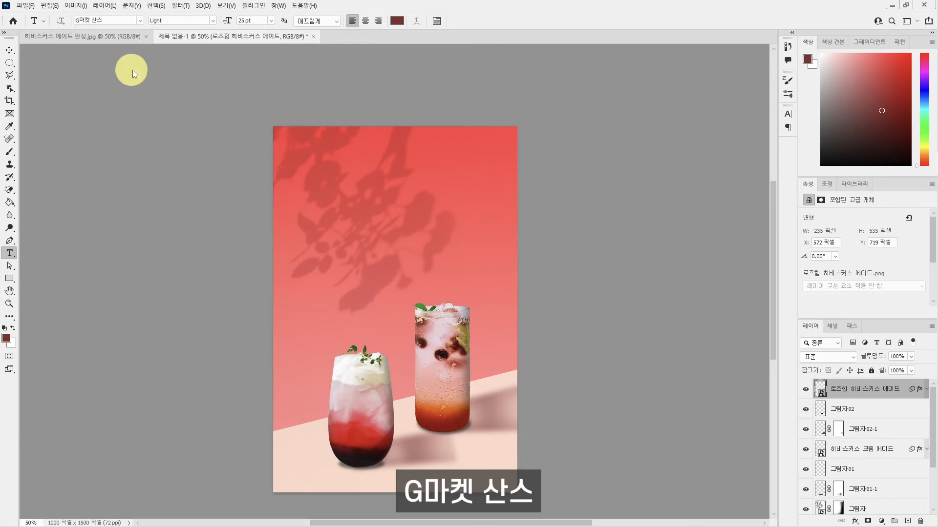
{"action": "left_click", "coordinate": [212, 21]}
{"action": "left_click", "coordinate": [177, 42]}
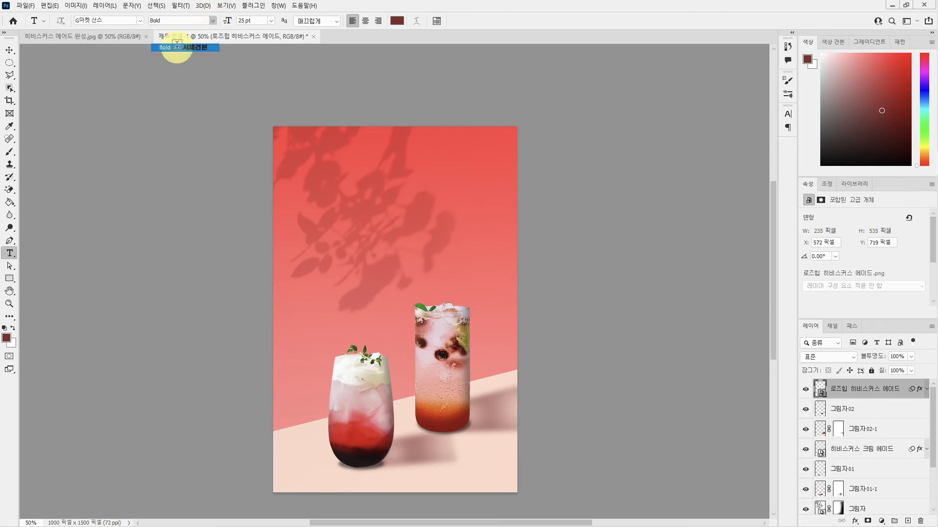
Step: Set the type size to 95 pt and the text color to white
{"action": "left_click", "coordinate": [257, 18]}
{"action": "type", "text": "95"}
{"action": "key", "text": "Return"}
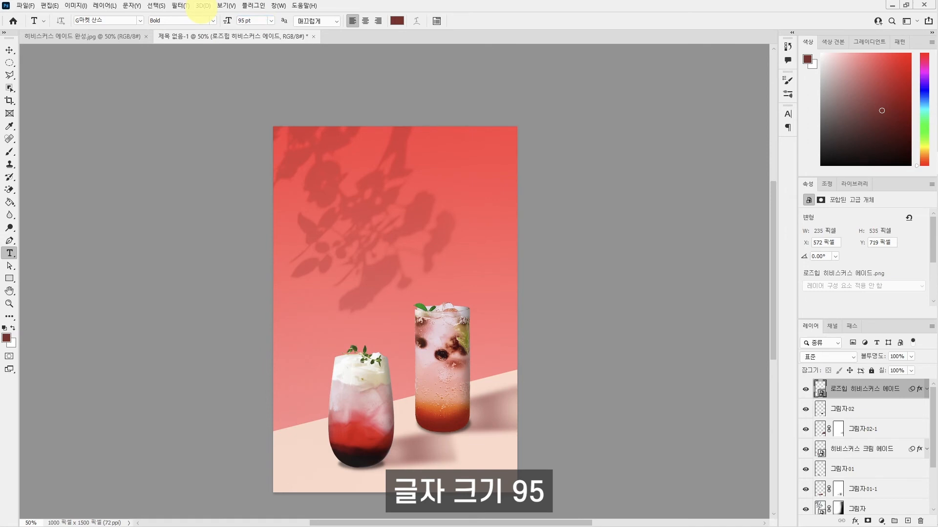
{"action": "left_click", "coordinate": [401, 21]}
{"action": "left_click_drag", "start_coordinate": [251, 109], "coordinate": [157, 67]}
{"action": "left_click", "coordinate": [415, 83]}
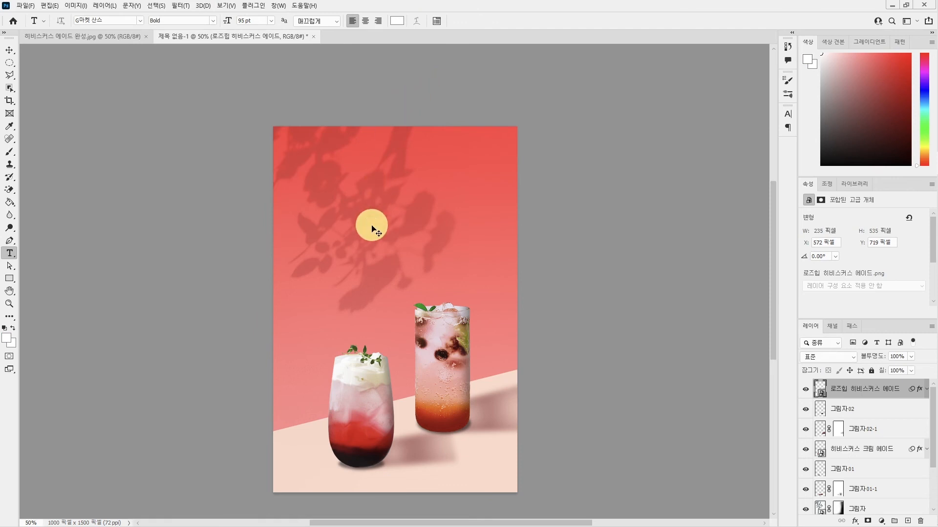
Step: Add the title text HIBISCUS ADE across the leaf shadow in the upper part of the poster
{"action": "key", "text": "ctrl+plus"}
{"action": "scroll", "coordinate": [335, 224], "scroll_direction": "down", "scroll_amount": 1}
{"action": "scroll", "coordinate": [335, 224], "scroll_direction": "right", "scroll_amount": 1}
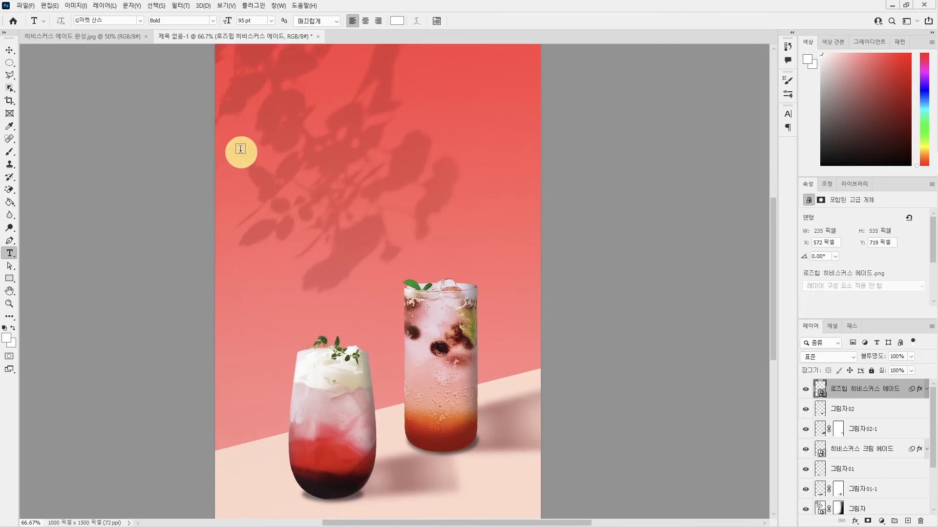
{"action": "left_click", "coordinate": [260, 161]}
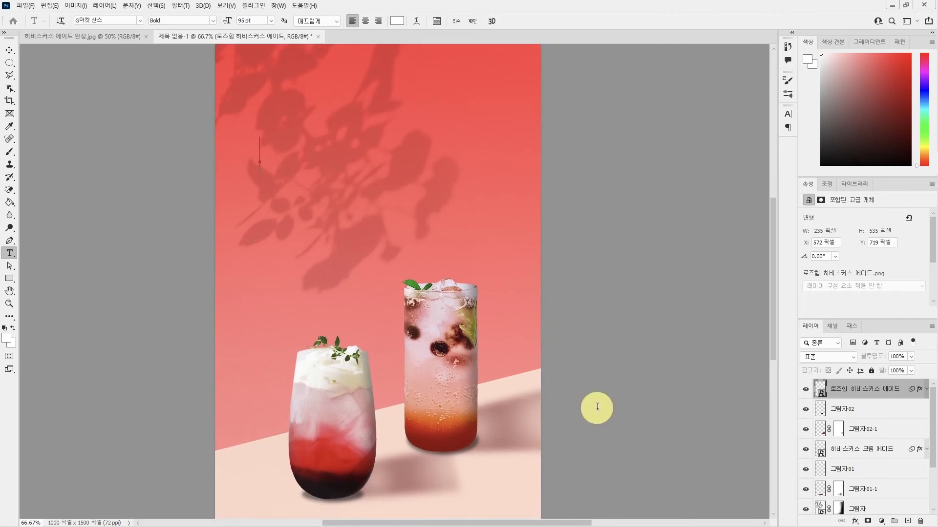
{"action": "type", "text": "H"}
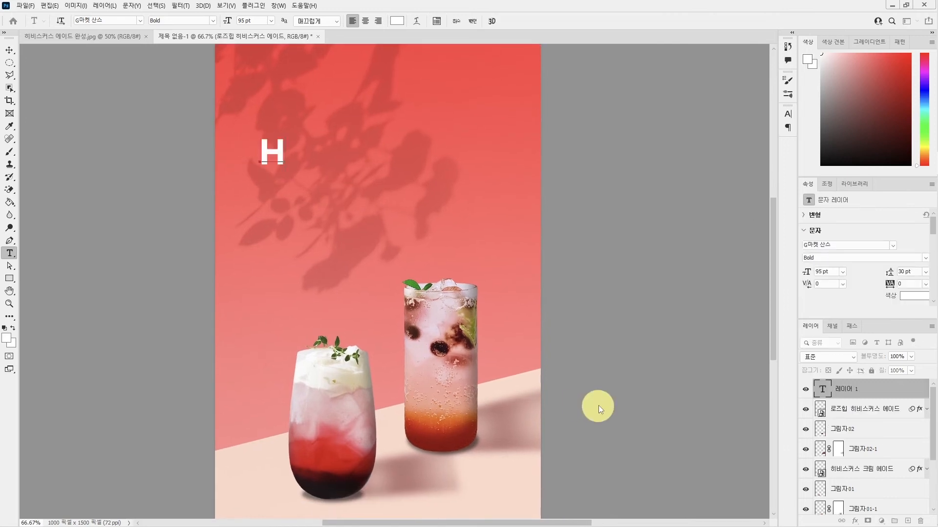
{"action": "type", "text": "IBIS"}
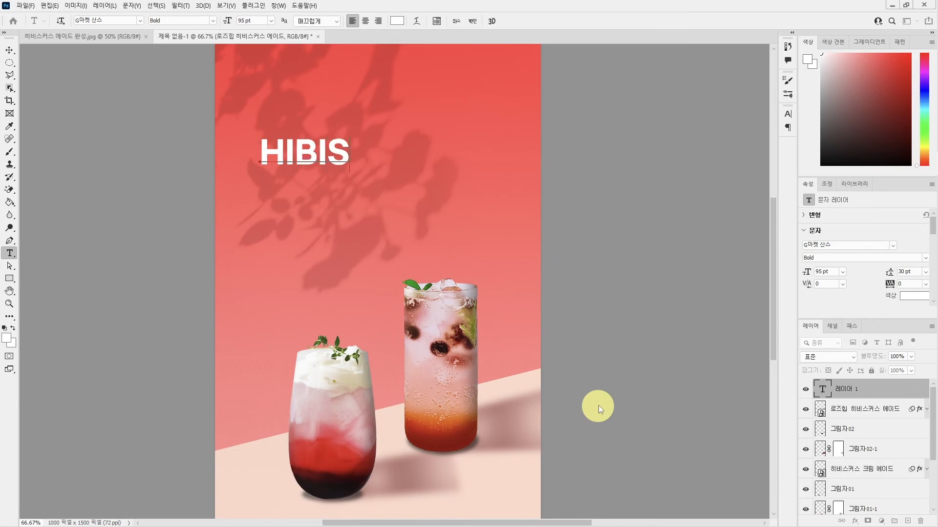
{"action": "type", "text": "CUS ADE"}
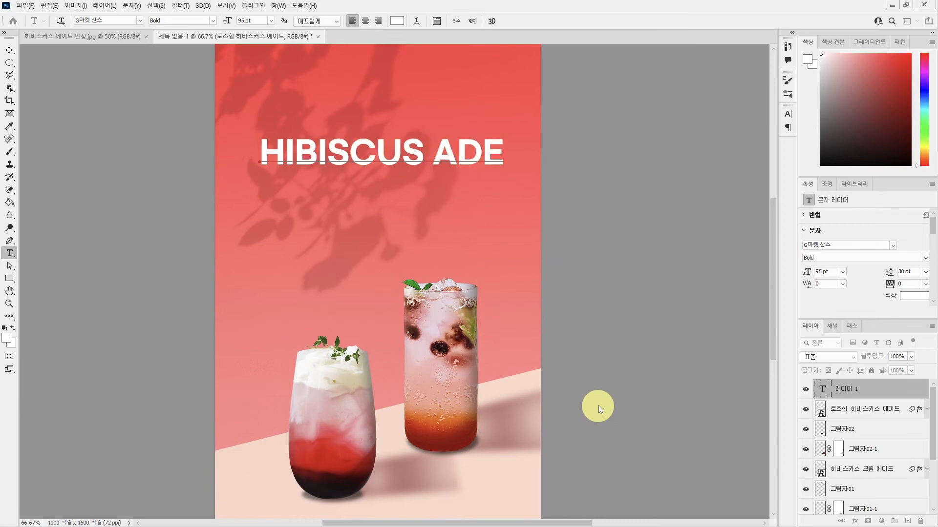
{"action": "key", "text": "ctrl+Return"}
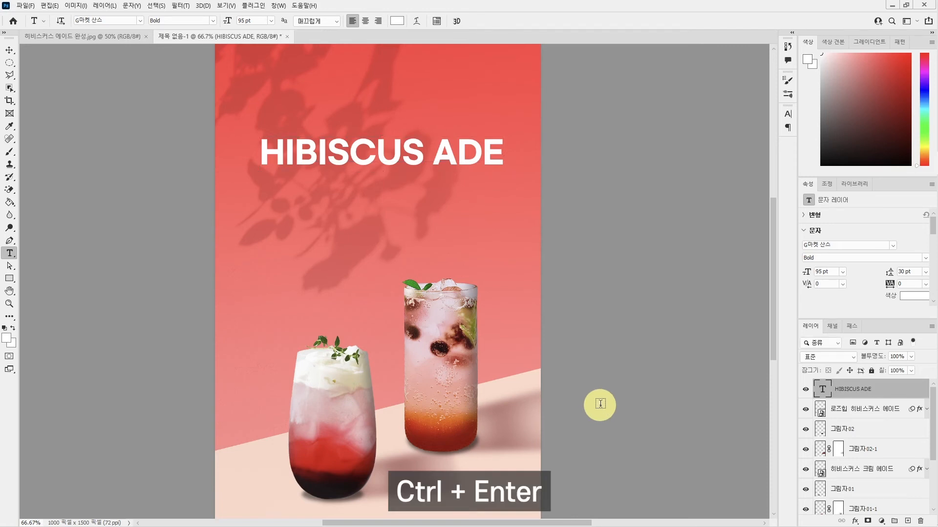
Step: Center the HIBISCUS ADE title horizontally on the canvas and shift it slightly down
{"action": "left_click", "coordinate": [9, 50]}
{"action": "scroll", "coordinate": [386, 184], "scroll_direction": "up", "scroll_amount": 1}
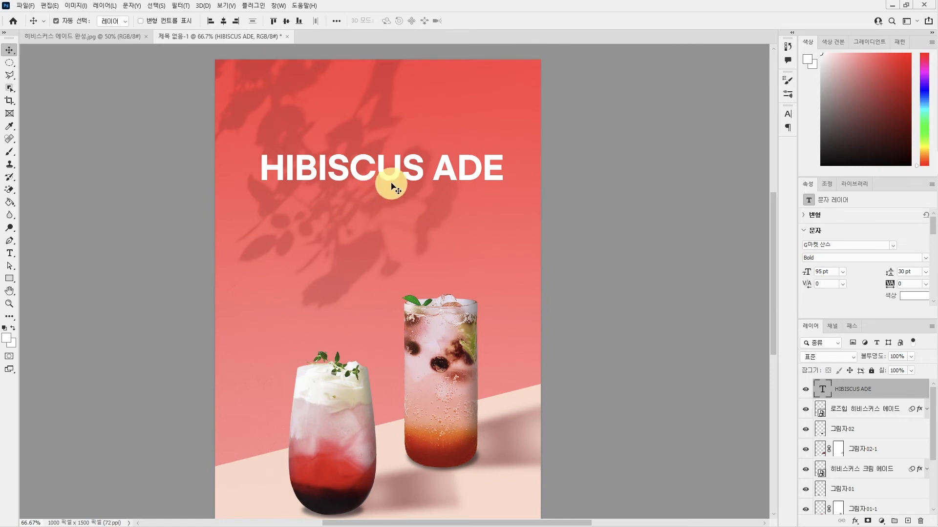
{"action": "mouse_move", "coordinate": [384, 177]}
{"action": "left_mouse_down"}
{"action": "mouse_move", "coordinate": [385, 166]}
{"action": "mouse_move", "coordinate": [388, 177]}
{"action": "mouse_move", "coordinate": [375, 172]}
{"action": "mouse_move", "coordinate": [384, 174]}
{"action": "left_mouse_up"}
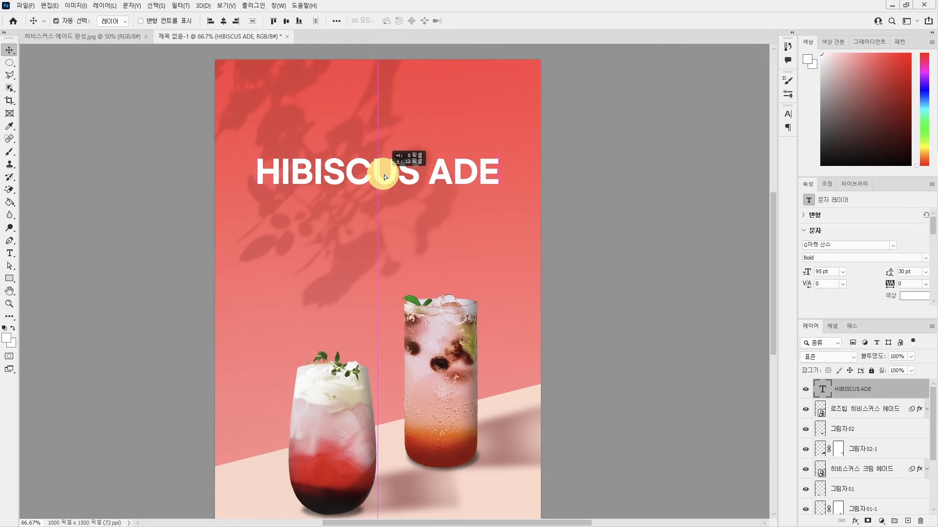
{"action": "left_click_drag", "start_coordinate": [384, 175], "coordinate": [384, 174]}
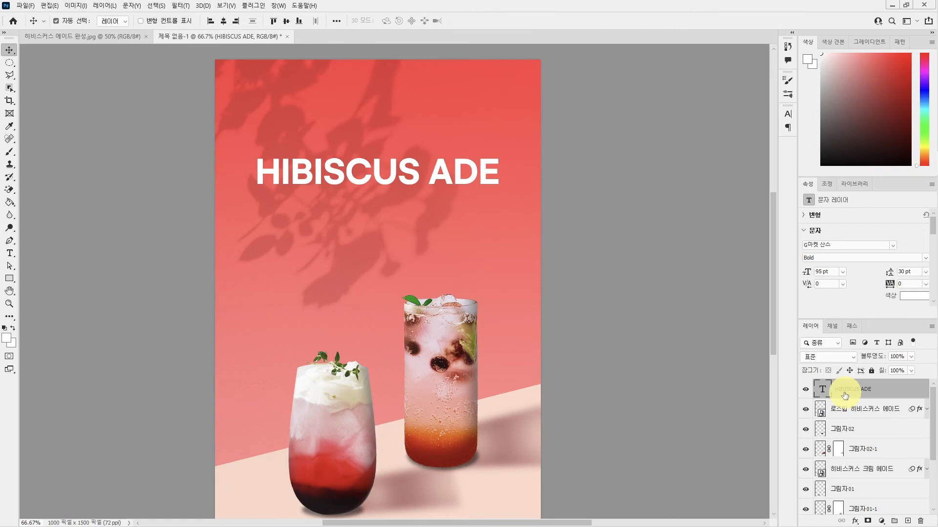
Step: Deselect the HIBISCUS ADE layer and set the Horizontal Type tool to the Light weight at 70 pt
{"action": "key", "text": "ctrl"}
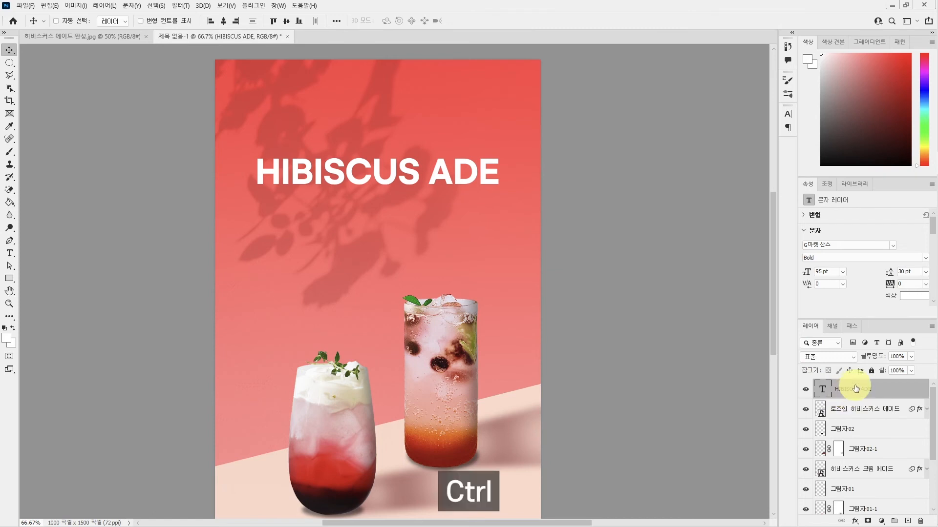
{"action": "left_click", "coordinate": [852, 389], "text": "ctrl"}
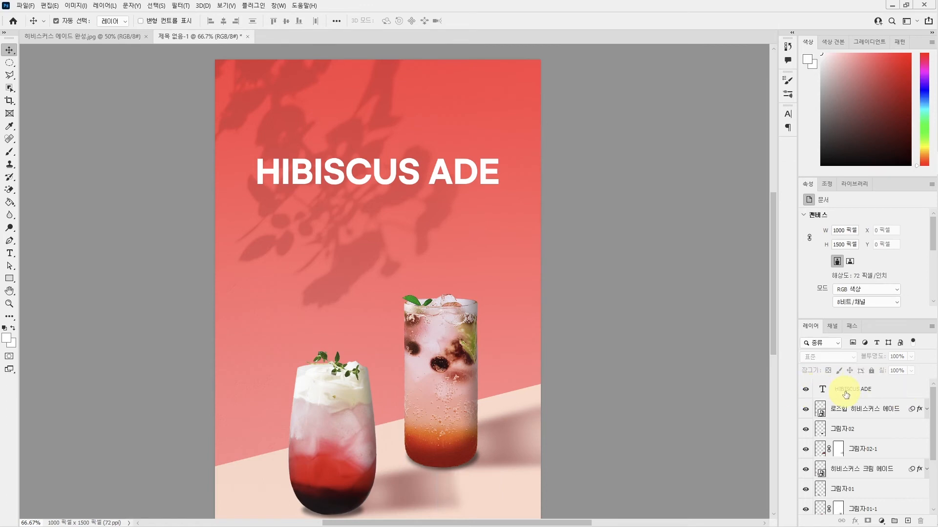
{"action": "left_click", "coordinate": [9, 254]}
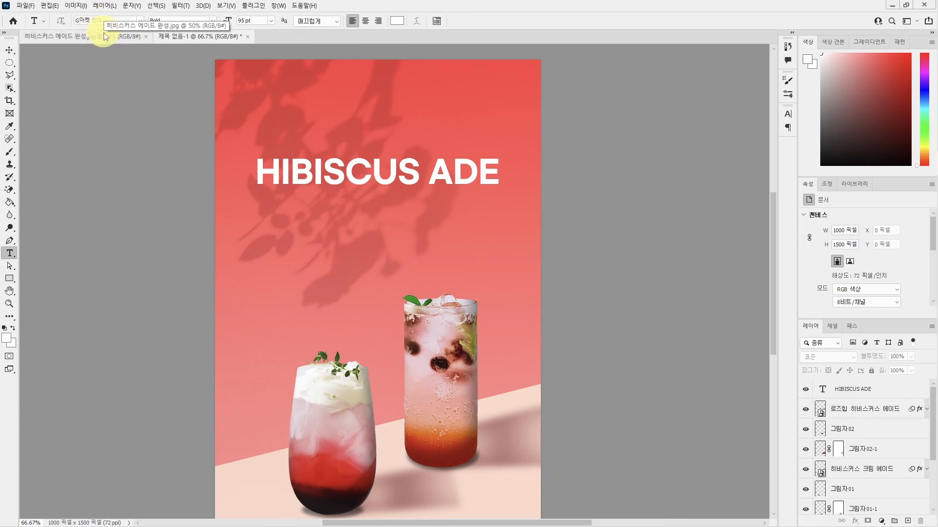
{"action": "left_click", "coordinate": [193, 20]}
{"action": "left_click", "coordinate": [193, 32]}
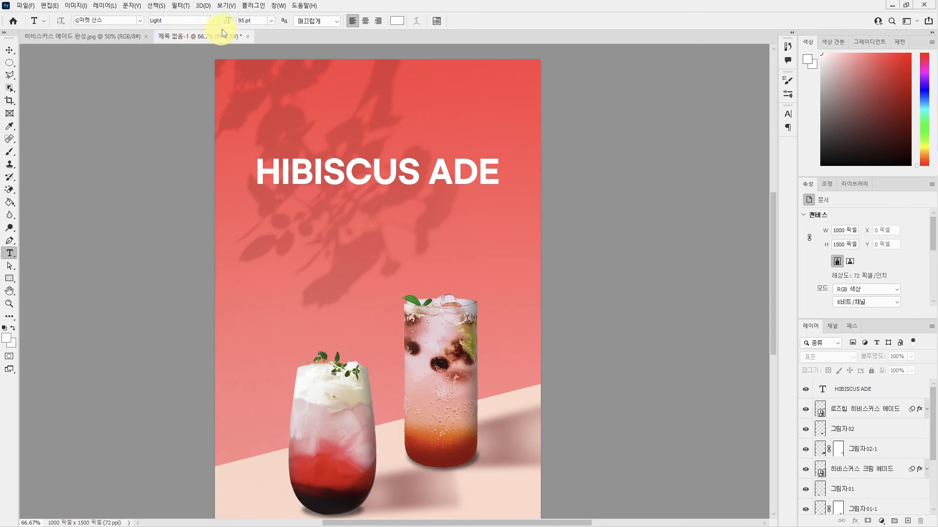
{"action": "left_click", "coordinate": [246, 21]}
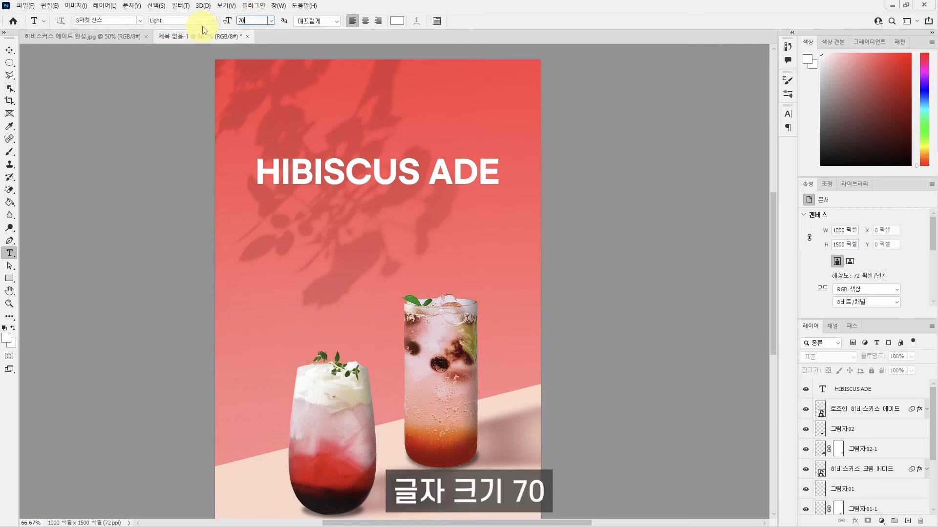
{"action": "type", "text": "70"}
{"action": "key", "text": "Return"}
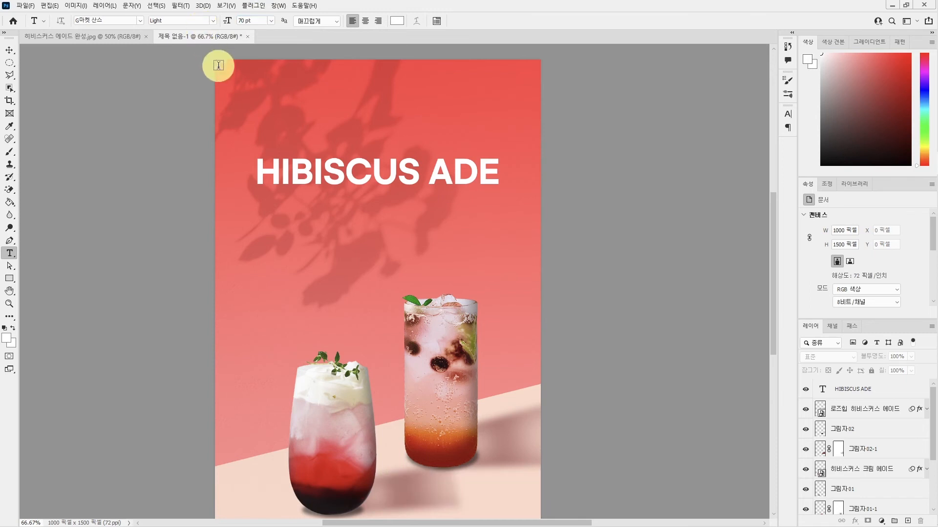
Step: Add the text NEW WAY OF above the HIBISCUS ADE title and move it down to sit centered just over it
{"action": "key", "text": "ctrl+1"}
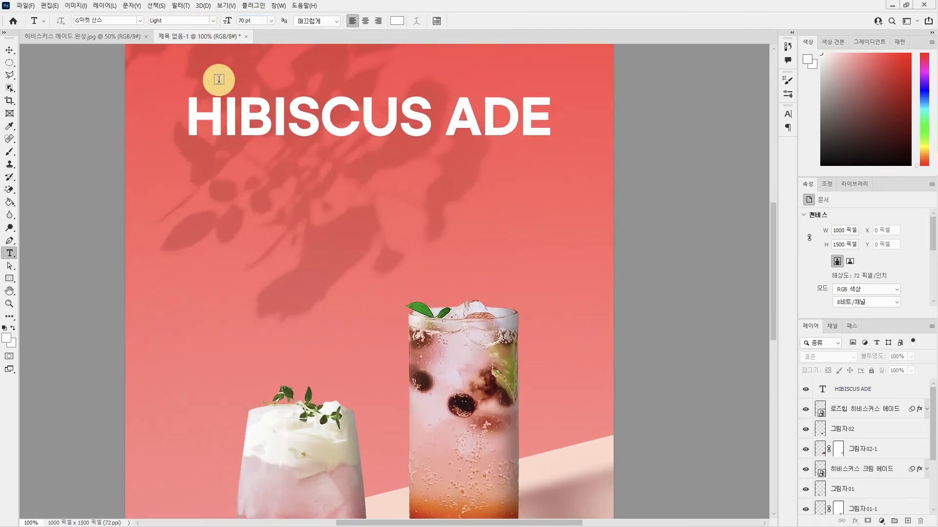
{"action": "scroll", "coordinate": [219, 80], "scroll_direction": "up", "scroll_amount": 5}
{"action": "left_click", "coordinate": [249, 156]}
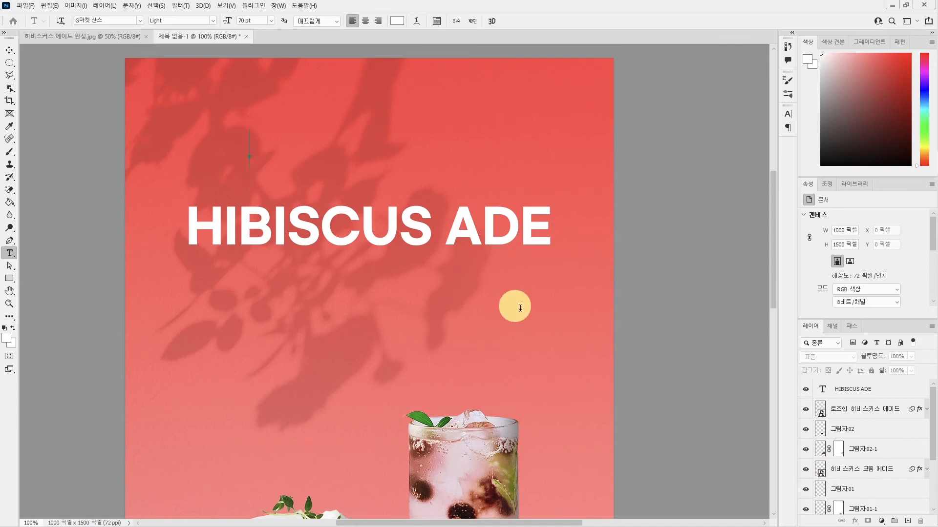
{"action": "type", "text": "NEW"}
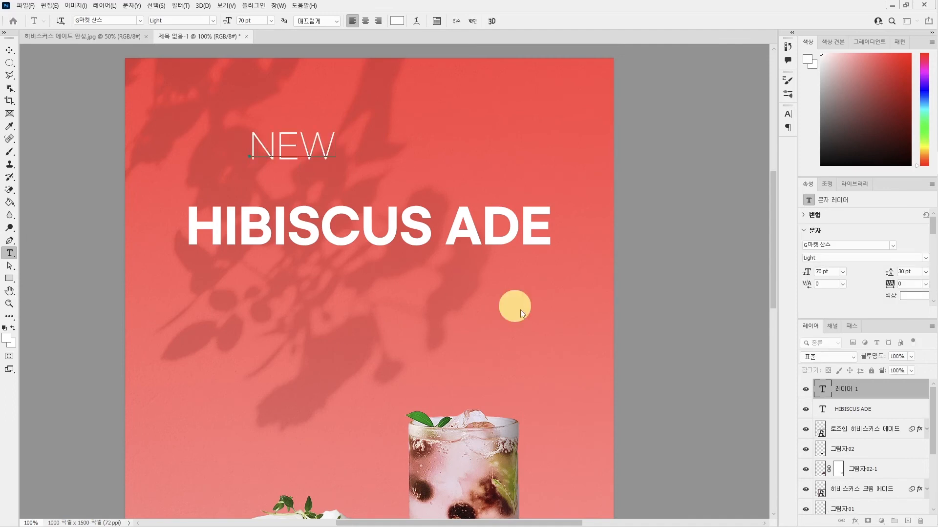
{"action": "type", "text": " WAY OF"}
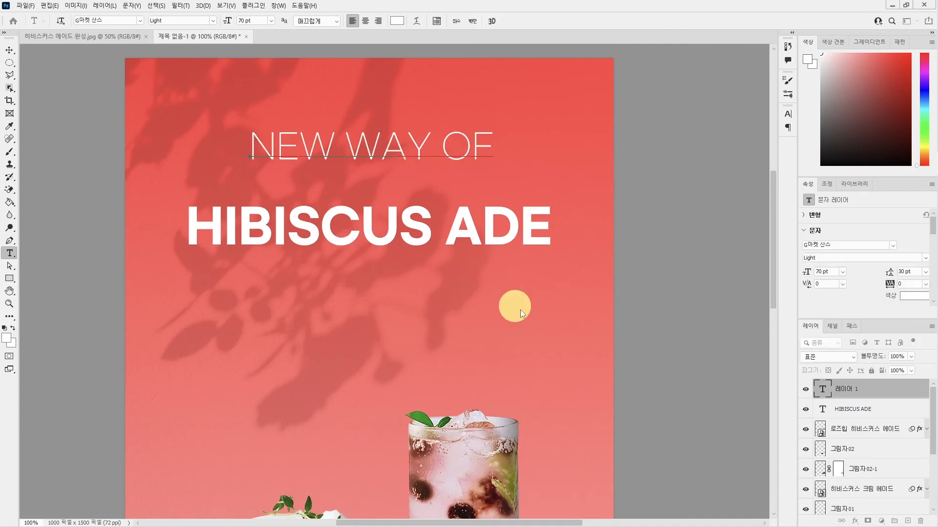
{"action": "key", "text": "ctrl+Return"}
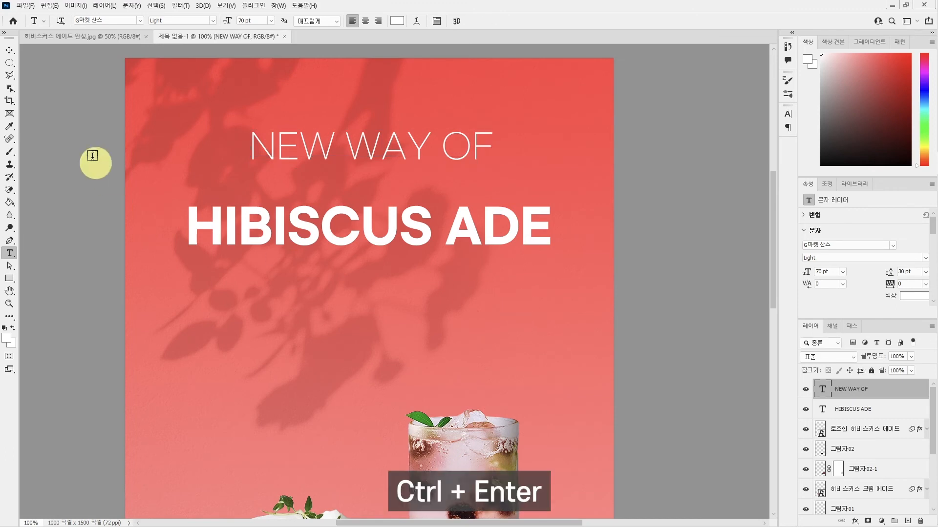
{"action": "left_click", "coordinate": [7, 49]}
{"action": "mouse_move", "coordinate": [364, 153]}
{"action": "left_mouse_down"}
{"action": "mouse_move", "coordinate": [358, 171]}
{"action": "mouse_move", "coordinate": [367, 168]}
{"action": "left_mouse_up"}
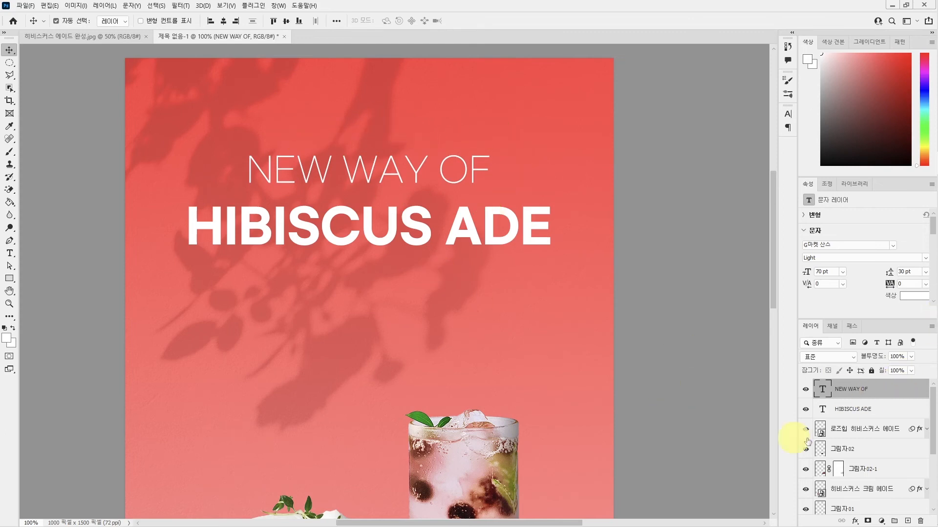
Step: Deselect the NEW WAY OF layer and set the Horizontal Type tool to the font 나눔손글씨 붓 OTF at 50 pt
{"action": "key", "text": "ctrl"}
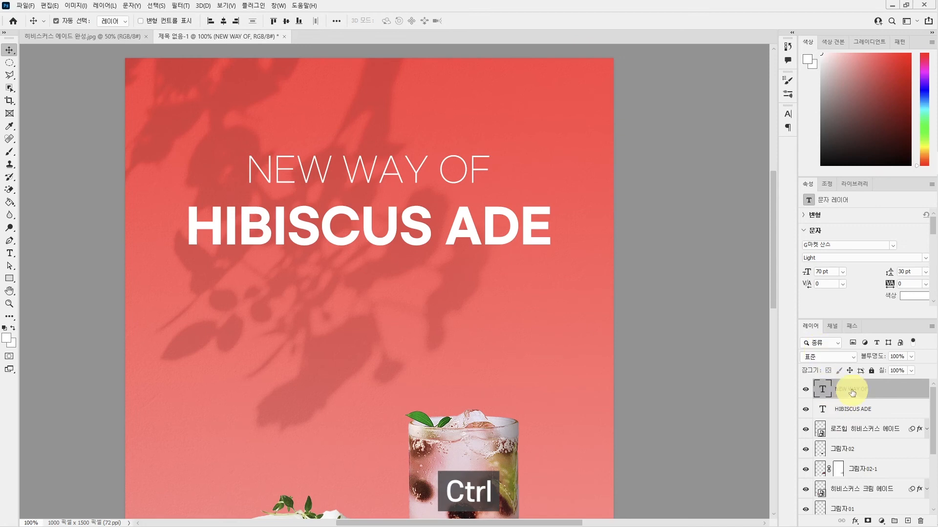
{"action": "left_click", "coordinate": [851, 393], "text": "ctrl"}
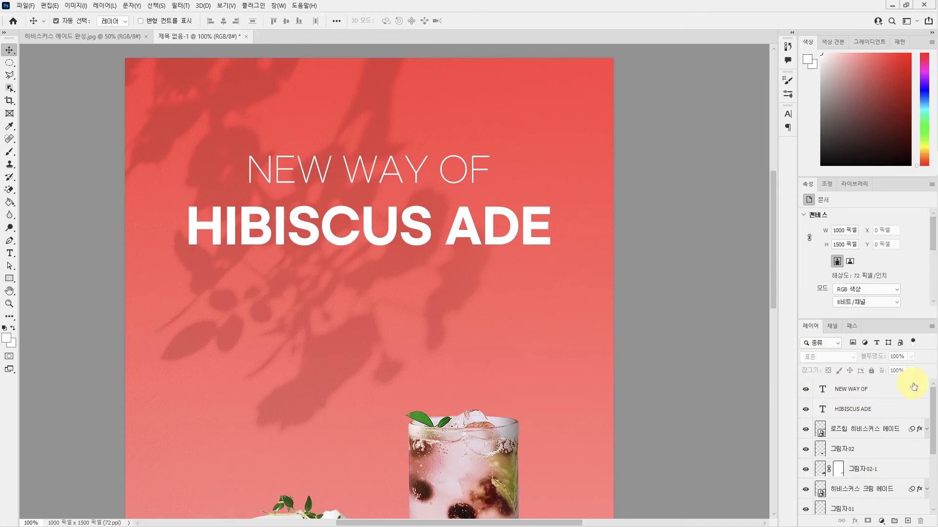
{"action": "left_click", "coordinate": [10, 253]}
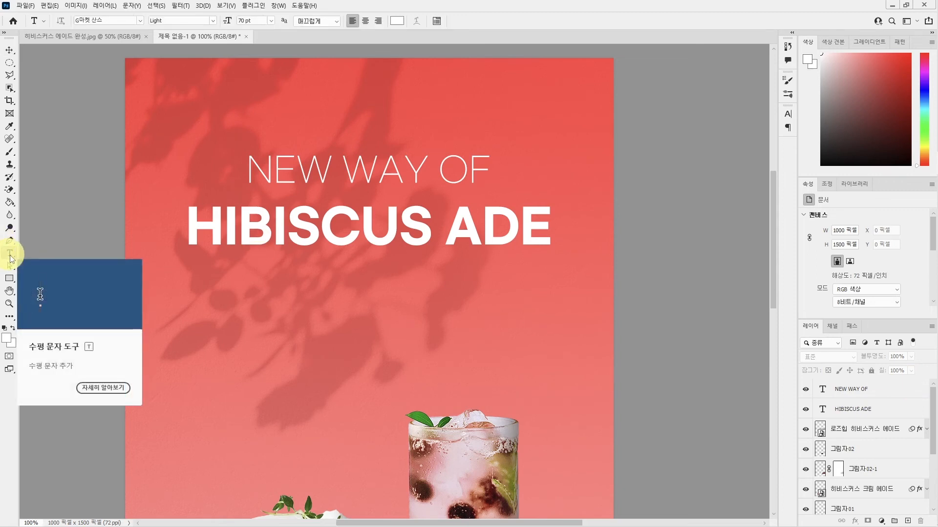
{"action": "left_click", "coordinate": [140, 21]}
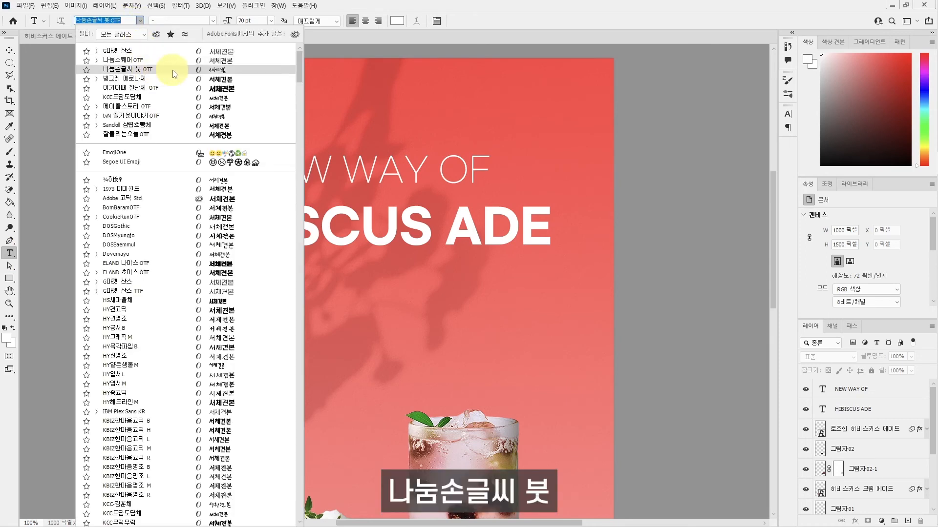
{"action": "left_click", "coordinate": [154, 70]}
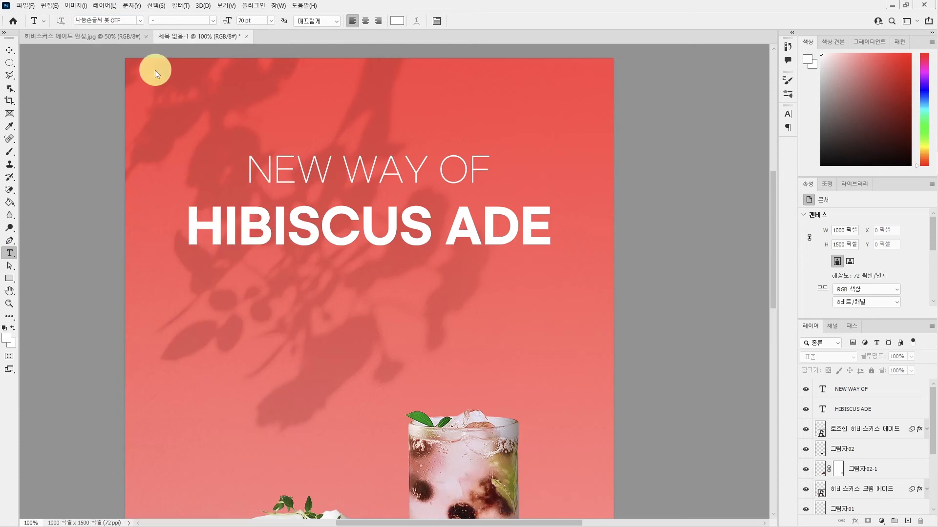
{"action": "left_click", "coordinate": [262, 21]}
{"action": "type", "text": "50"}
{"action": "key", "text": "Return"}
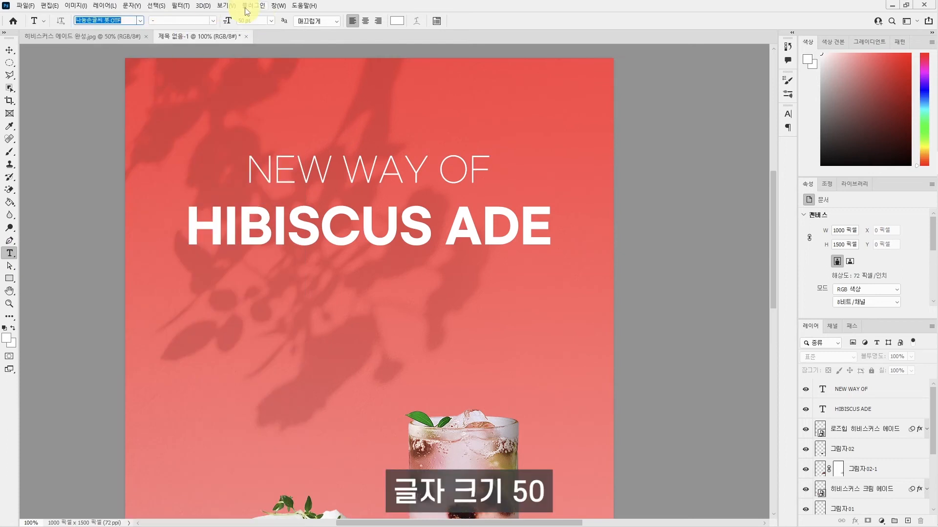
Step: Add the handwritten-style text line 색다른 히비스커스 에이드 above NEW WAY OF
{"action": "left_click", "coordinate": [298, 125]}
{"action": "type", "text": "to"}
{"action": "key", "text": "BackSpace"}
{"action": "key", "text": "BackSpace"}
{"action": "type", "text": "색다른"}
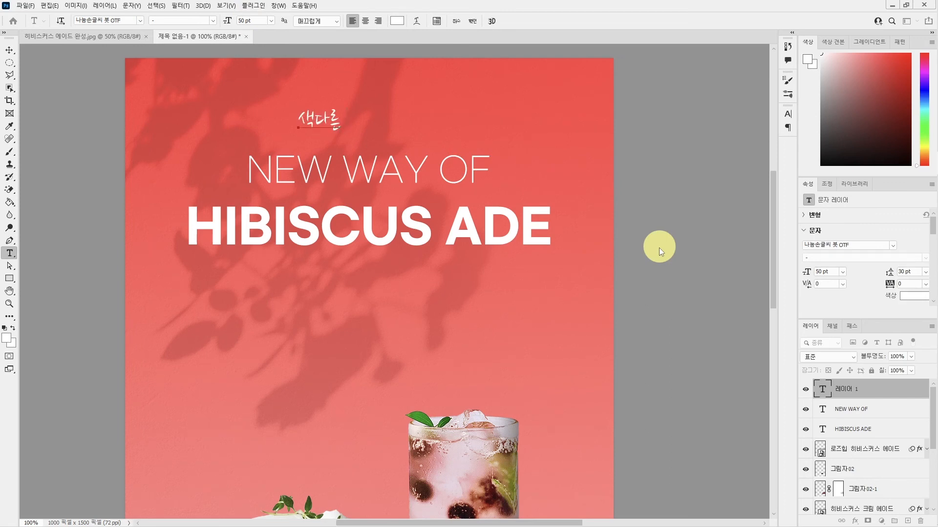
{"action": "type", "text": " 히비스커스 에이드"}
{"action": "key", "text": "ctrl+Return"}
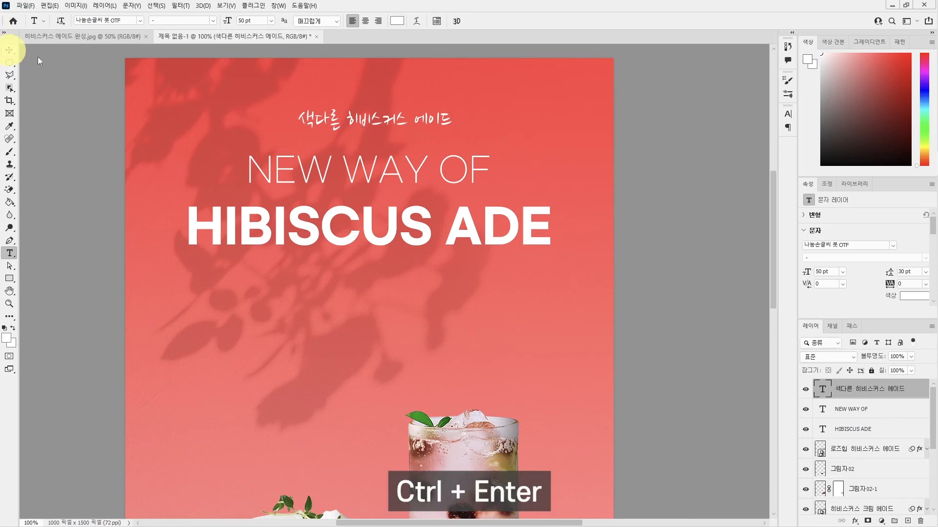
Step: Center the 색다른 히비스커스 에이드 line horizontally on the canvas and nudge it down closer to NEW WAY OF
{"action": "left_click", "coordinate": [10, 49]}
{"action": "left_click_drag", "start_coordinate": [375, 125], "coordinate": [366, 126]}
{"action": "key", "text": "ctrl"}
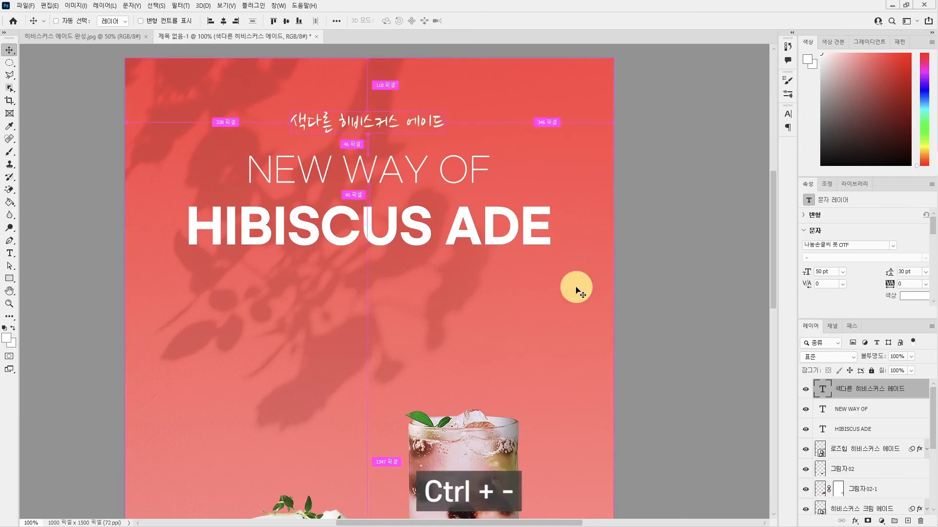
{"action": "key", "text": "ctrl+minus"}
{"action": "scroll", "coordinate": [540, 298], "scroll_direction": "down", "scroll_amount": 2}
{"action": "scroll", "coordinate": [540, 297], "scroll_direction": "up", "scroll_amount": 2}
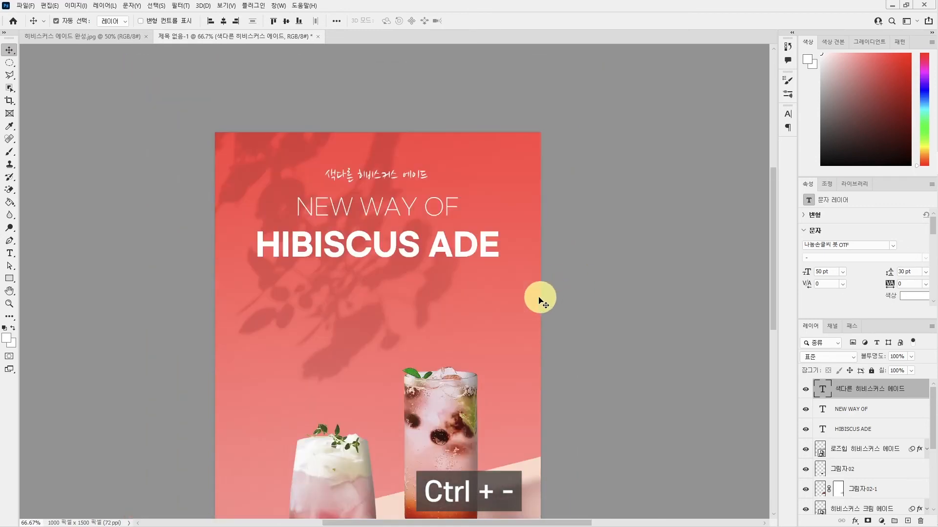
{"action": "scroll", "coordinate": [537, 297], "scroll_direction": "down", "scroll_amount": 2}
{"action": "left_click_drag", "start_coordinate": [382, 167], "coordinate": [382, 171]}
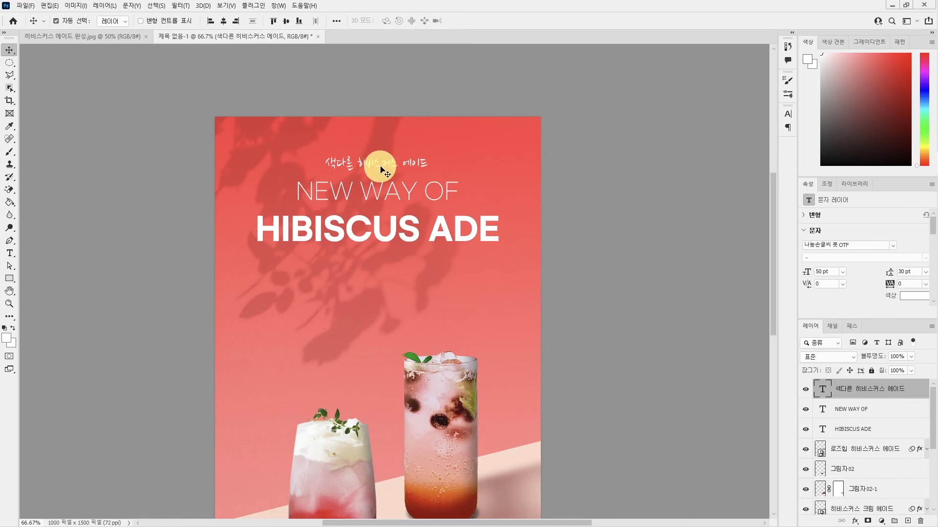
{"action": "scroll", "coordinate": [373, 293], "scroll_direction": "down", "scroll_amount": 2}
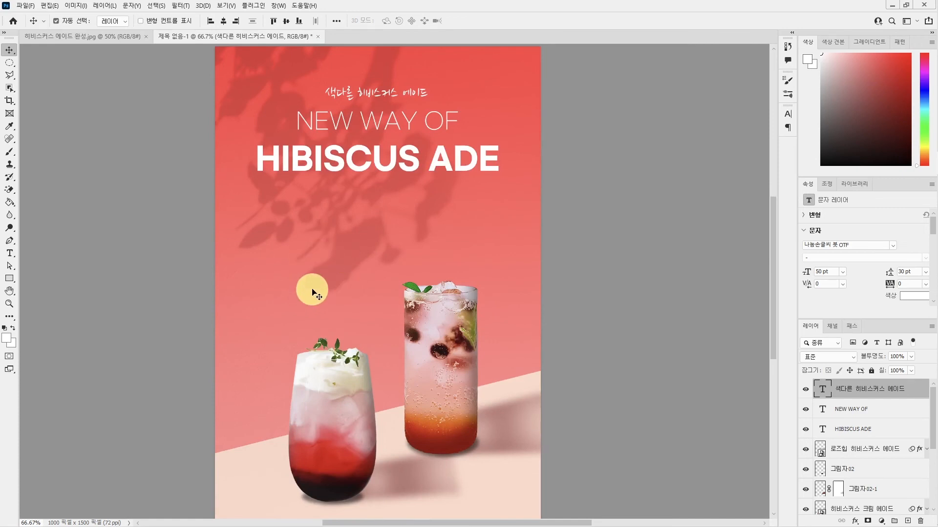
Step: Deselect the 색다른 히비스커스 에이드 layer and set the type font to 나눔스퀘어OTF ExtraBold at 30 pt
{"action": "left_click", "coordinate": [845, 392], "text": "ctrl"}
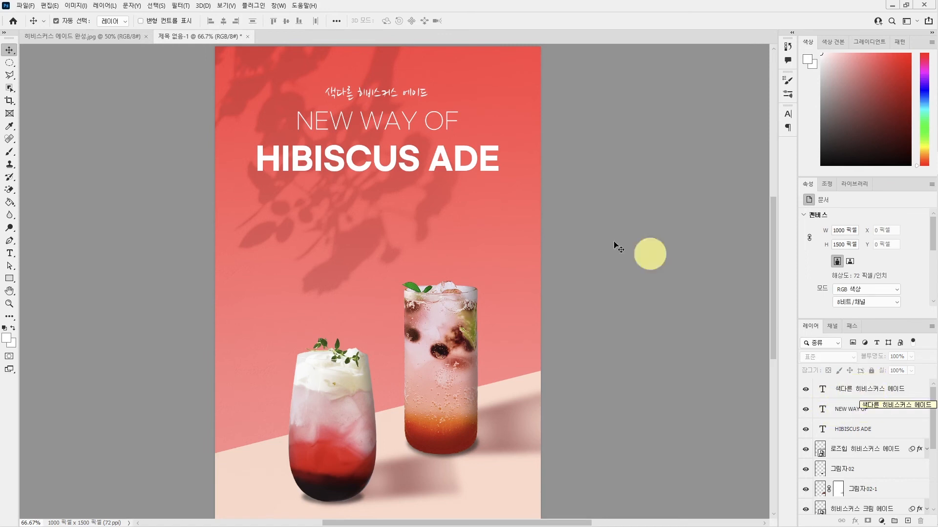
{"action": "left_click", "coordinate": [10, 255]}
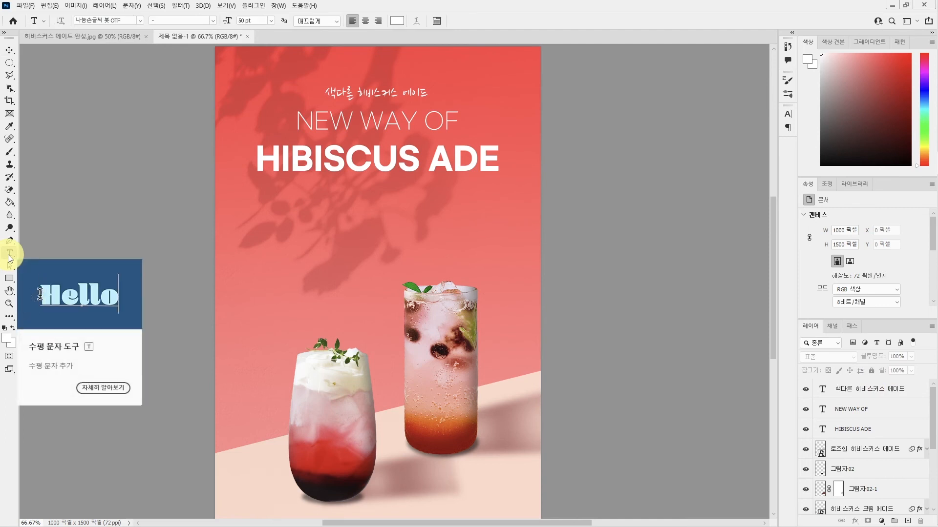
{"action": "left_click", "coordinate": [437, 21]}
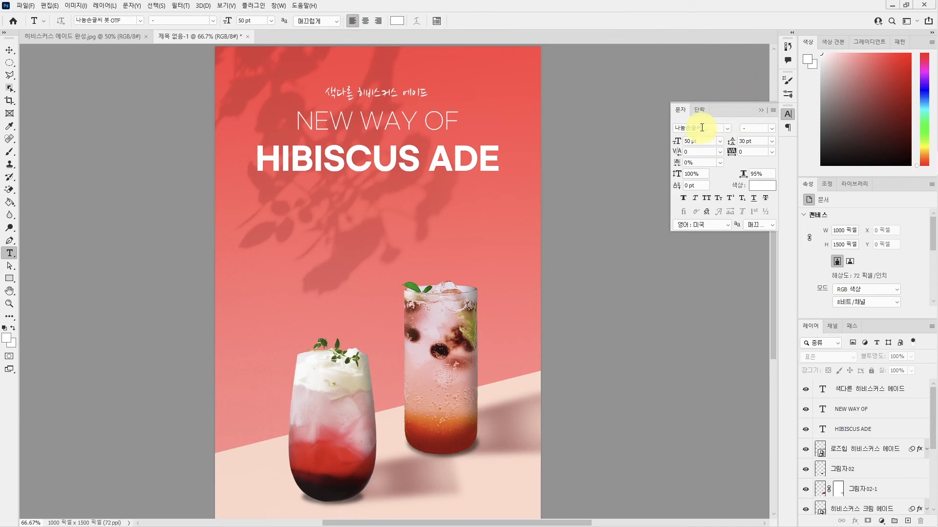
{"action": "left_click", "coordinate": [726, 129]}
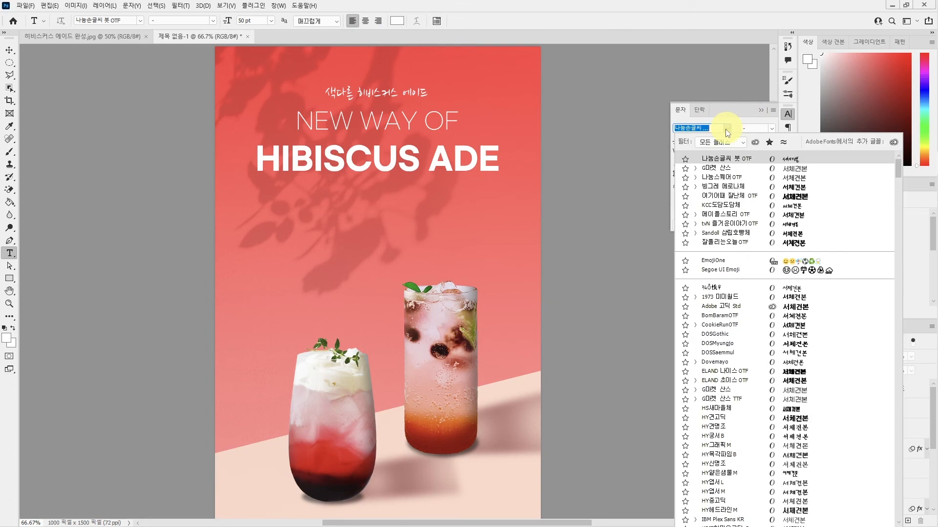
{"action": "left_click", "coordinate": [729, 177]}
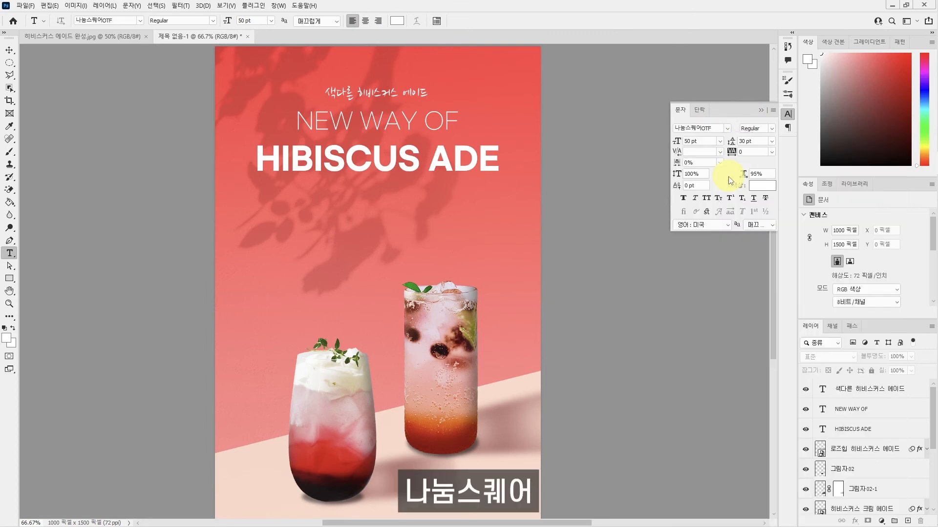
{"action": "left_click", "coordinate": [771, 128]}
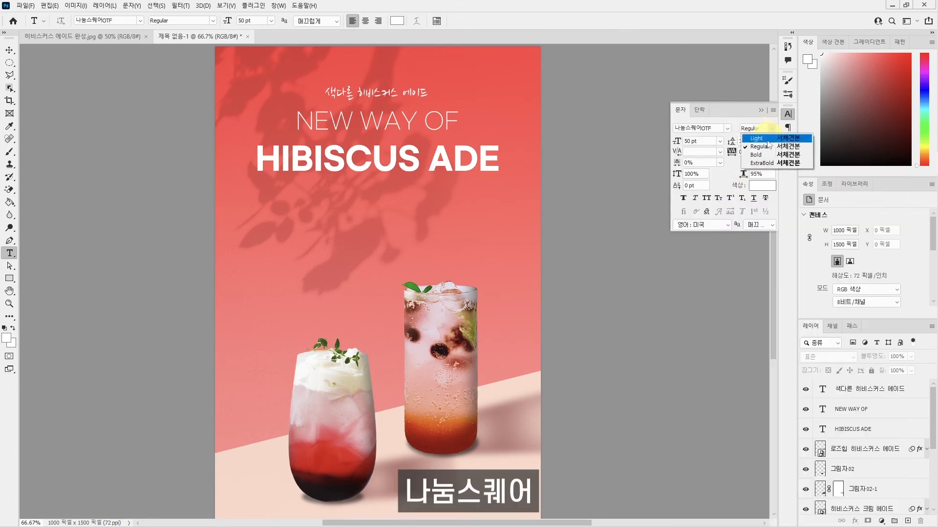
{"action": "left_click", "coordinate": [770, 164]}
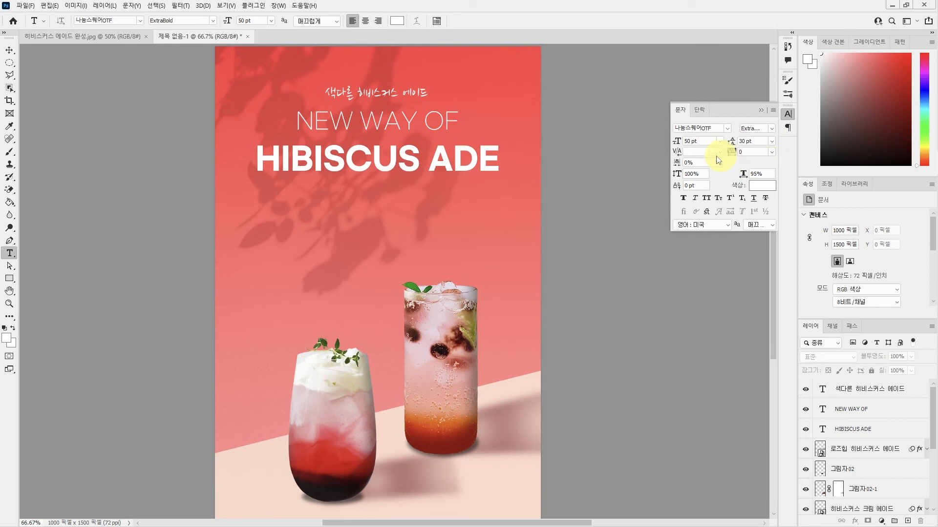
{"action": "double_click", "coordinate": [699, 141]}
{"action": "type", "text": "30"}
{"action": "key", "text": "Return"}
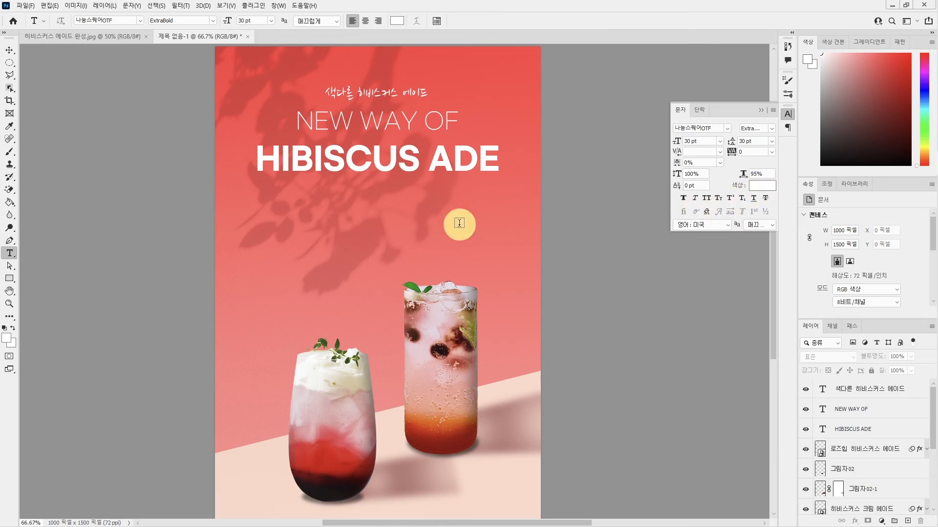
Step: Add a three-line caption reading 히비스커스 크림 에이드, Hibiscus Cream Ade and R 5.0 above the cream-topped drink
{"action": "key", "text": "ctrl+plus"}
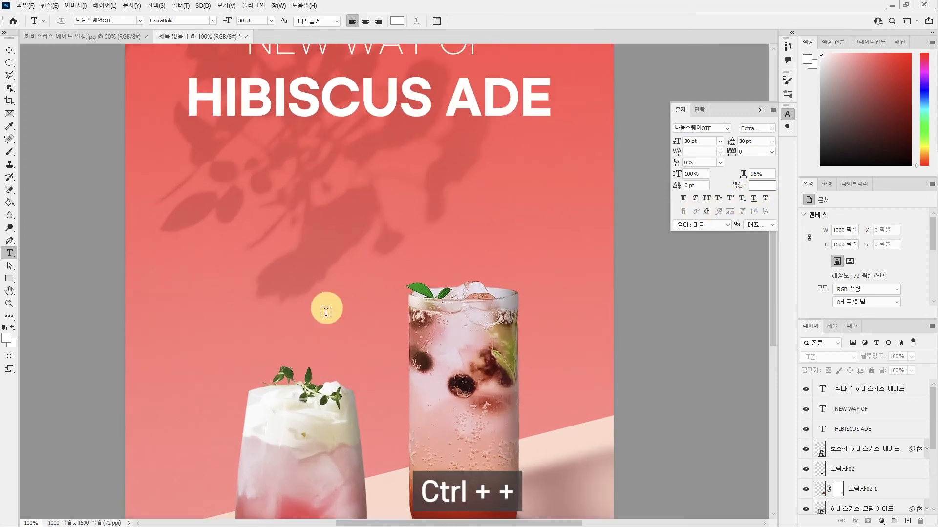
{"action": "left_click_drag", "start_coordinate": [383, 366], "coordinate": [398, 272]}
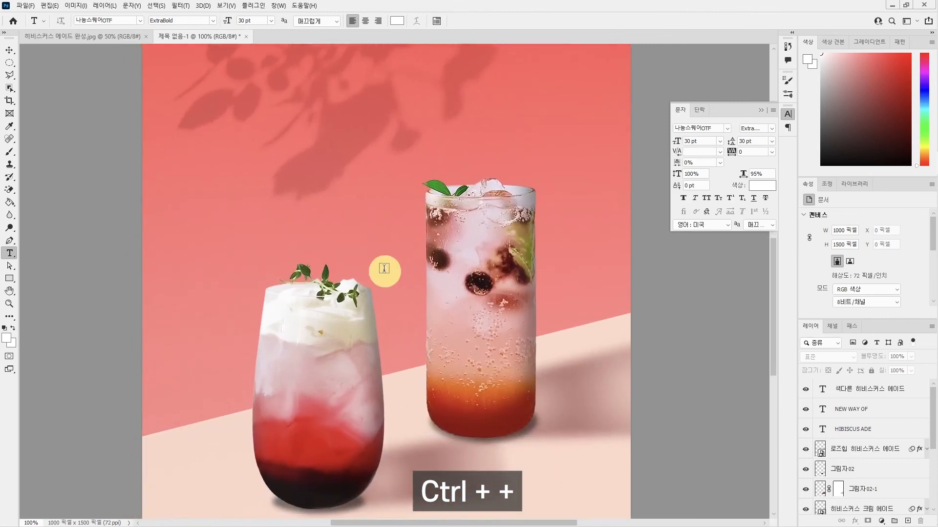
{"action": "left_click", "coordinate": [204, 188]}
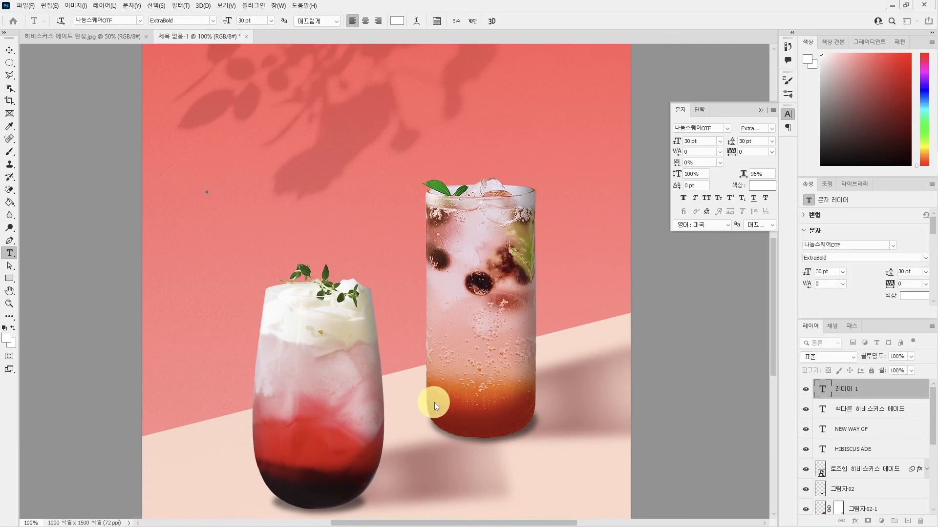
{"action": "type", "text": "히비스커스 크림 에이드"}
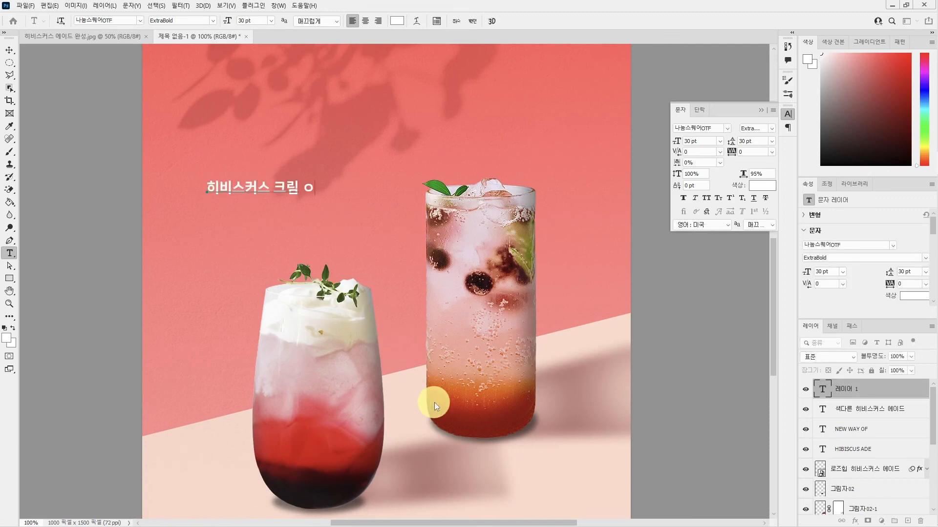
{"action": "key", "text": "Return"}
{"action": "type", "text": "Hibiscus Cream Ade"}
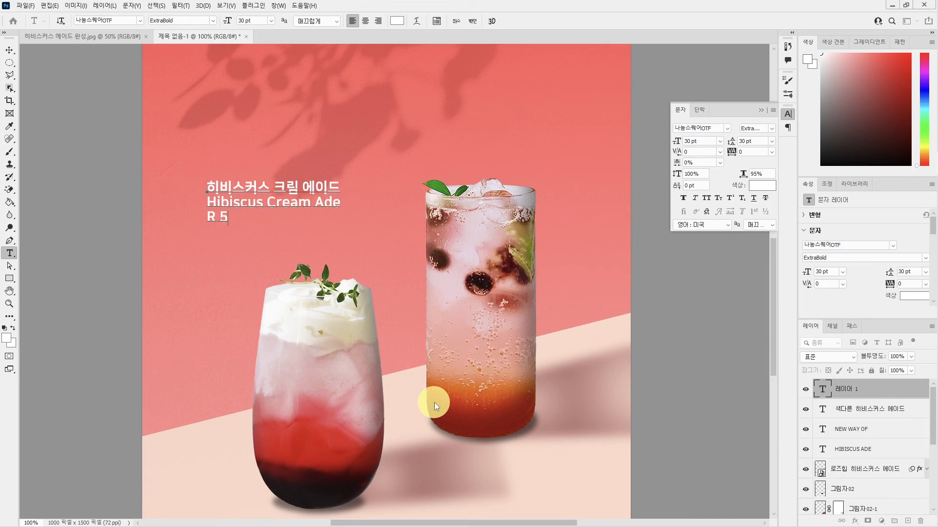
{"action": "left_click", "coordinate": [435, 402]}
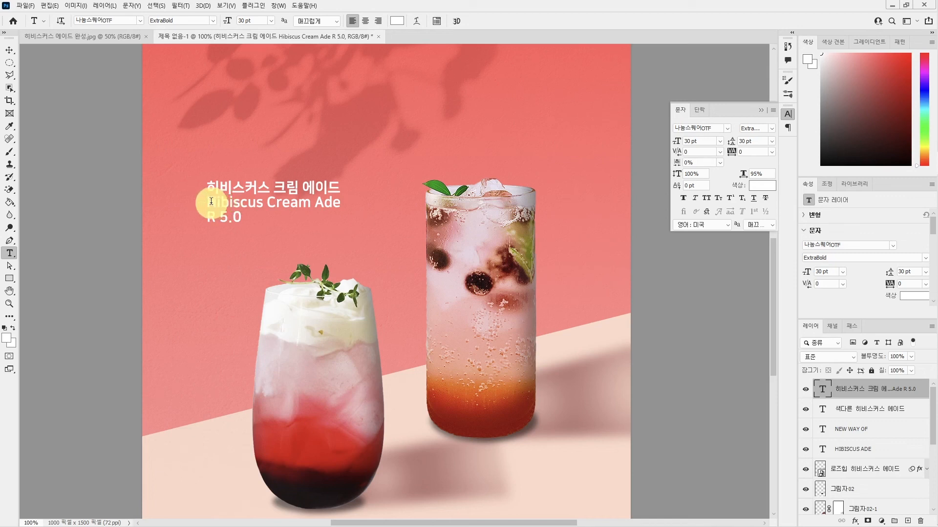
Step: Set the Hibiscus Cream Ade line of the caption to Regular weight at 25 pt
{"action": "left_click", "coordinate": [226, 203]}
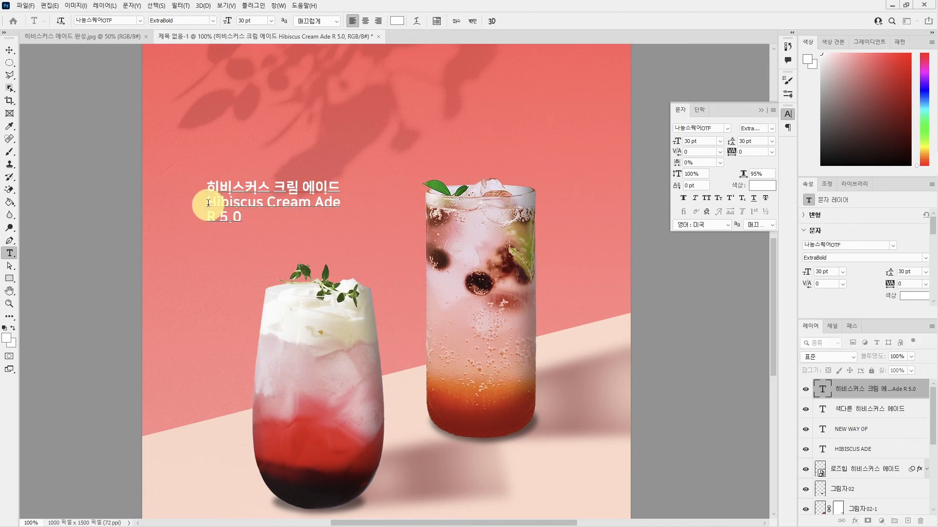
{"action": "left_click_drag", "start_coordinate": [207, 200], "coordinate": [345, 202]}
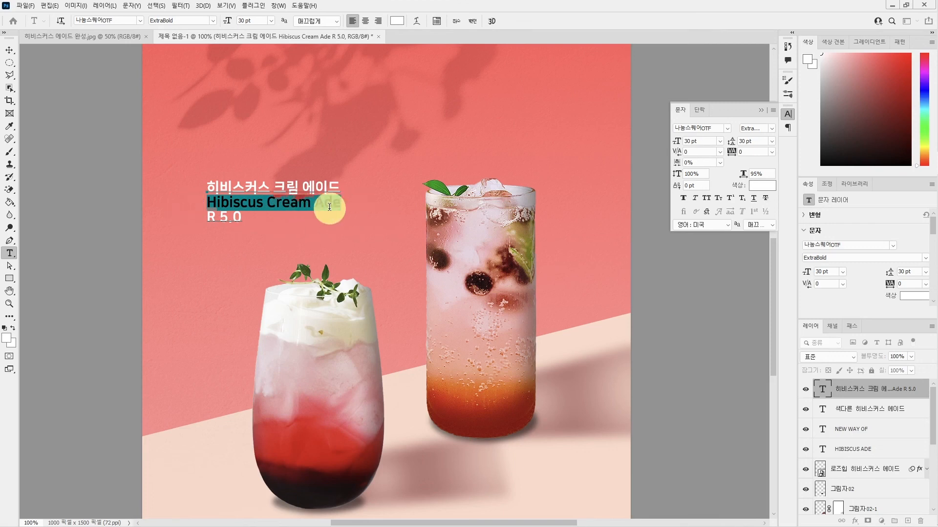
{"action": "left_click", "coordinate": [771, 129]}
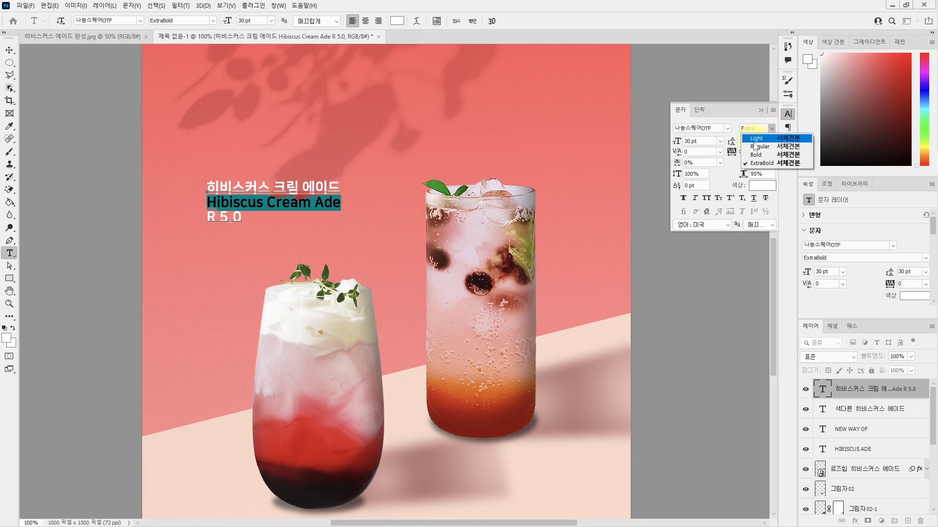
{"action": "left_click", "coordinate": [759, 146]}
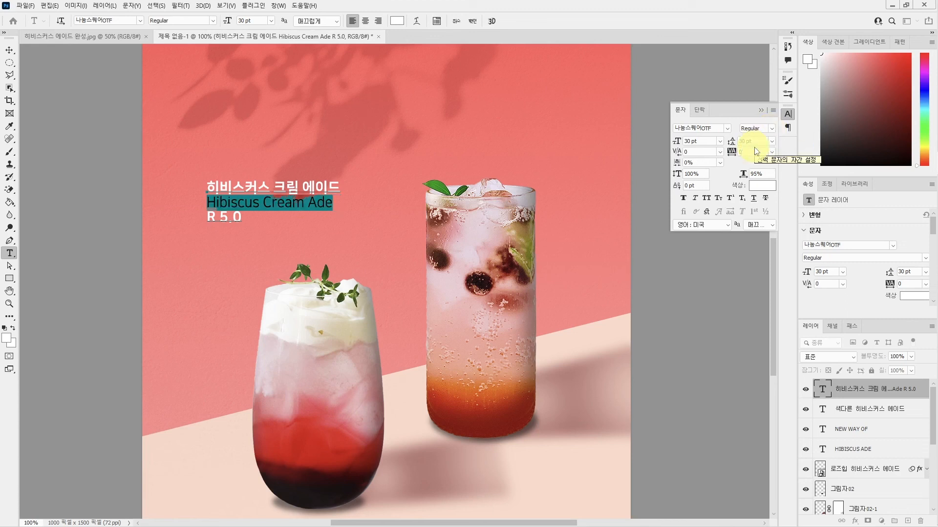
{"action": "left_click", "coordinate": [698, 141]}
{"action": "type", "text": "25"}
{"action": "key", "text": "Return"}
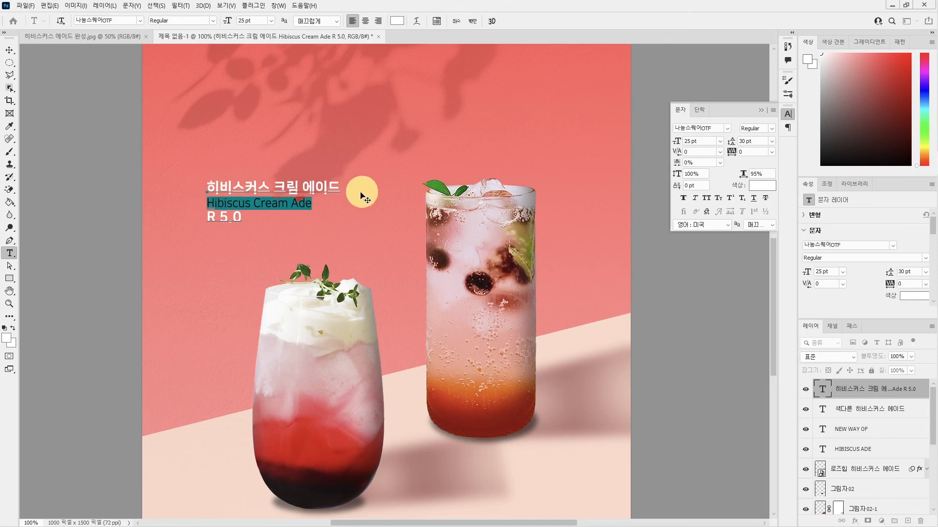
Step: Set the R 5.0 line to 25 pt and move the whole caption down closer to the cream-topped drink
{"action": "left_click_drag", "start_coordinate": [341, 183], "coordinate": [213, 190]}
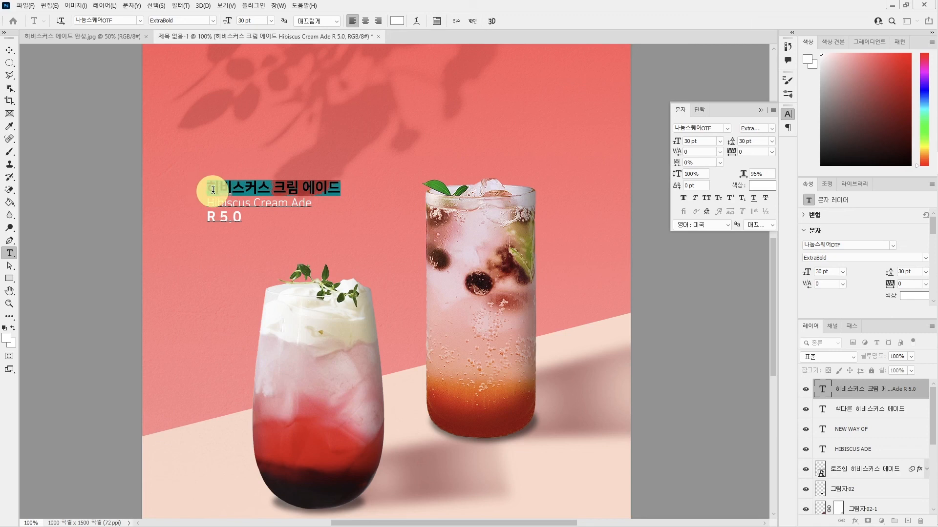
{"action": "left_click_drag", "start_coordinate": [207, 203], "coordinate": [316, 203]}
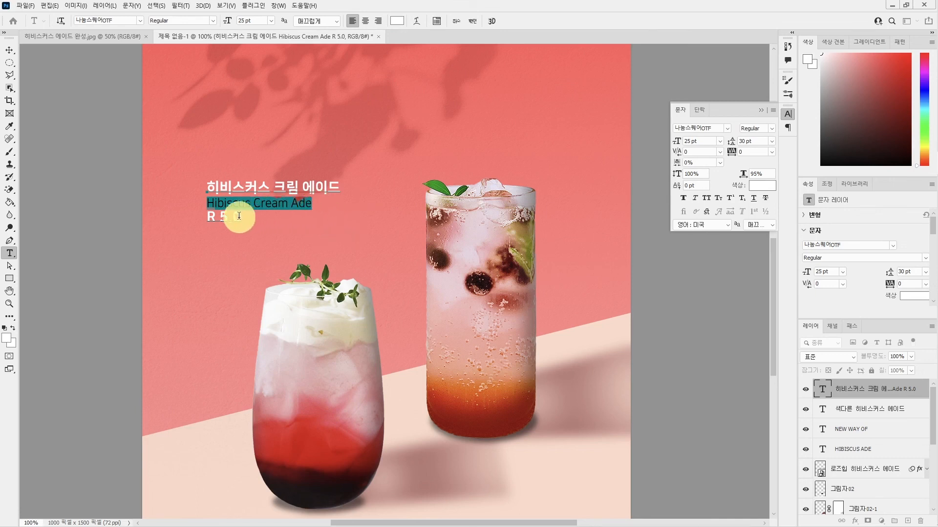
{"action": "left_click_drag", "start_coordinate": [242, 216], "coordinate": [198, 218]}
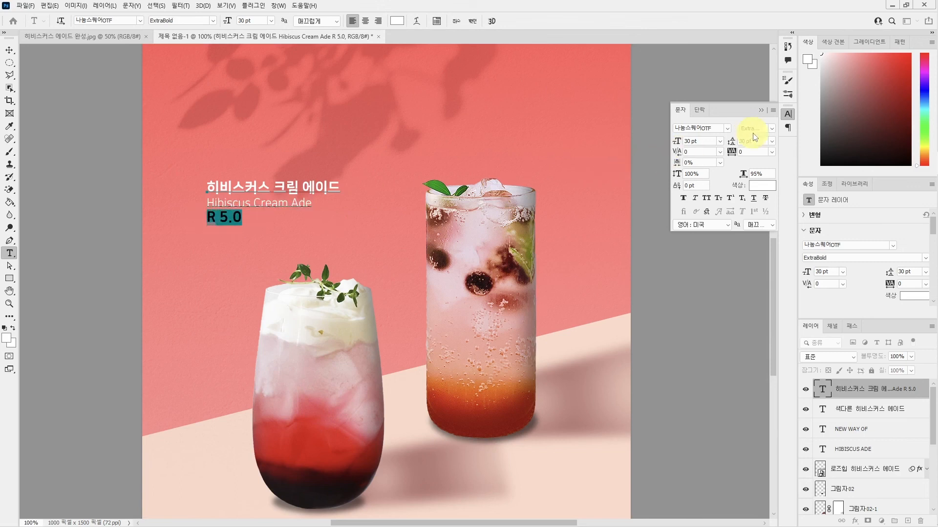
{"action": "left_click", "coordinate": [701, 142]}
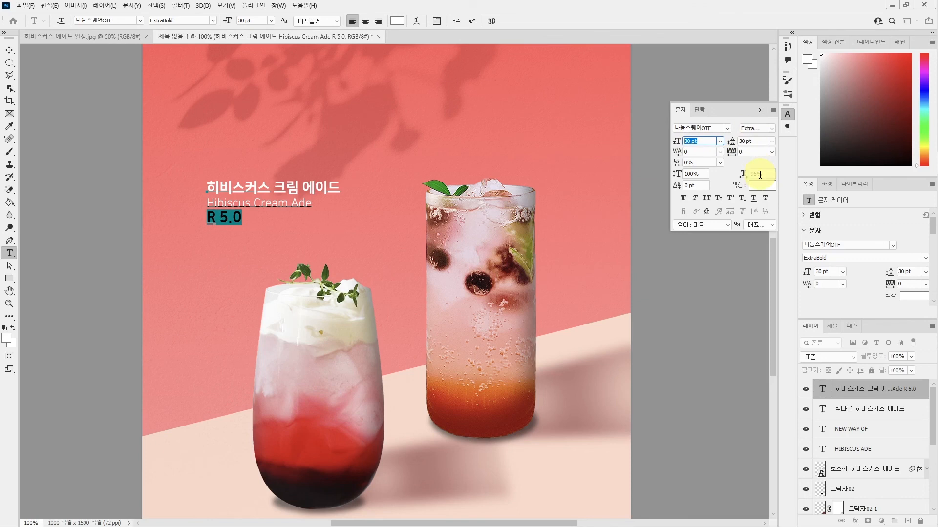
{"action": "type", "text": "25"}
{"action": "key", "text": "Return"}
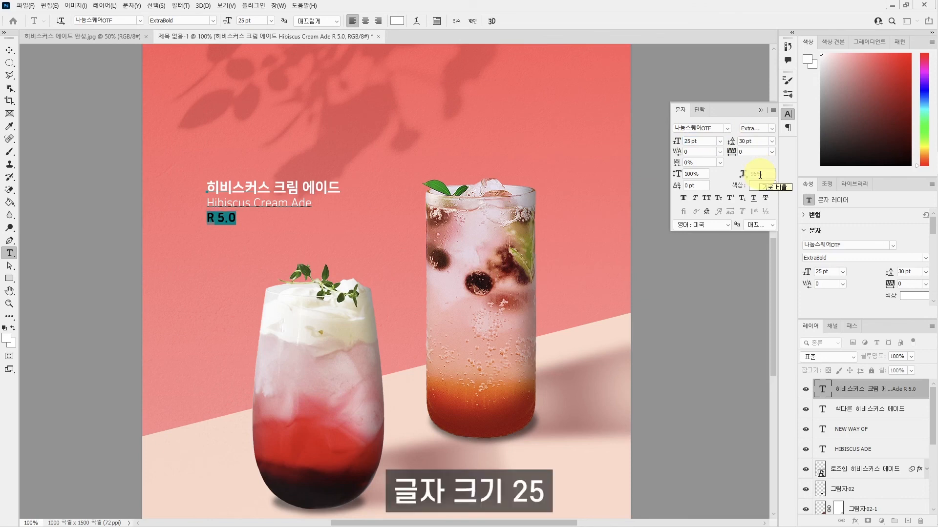
{"action": "key", "text": "ctrl+Return"}
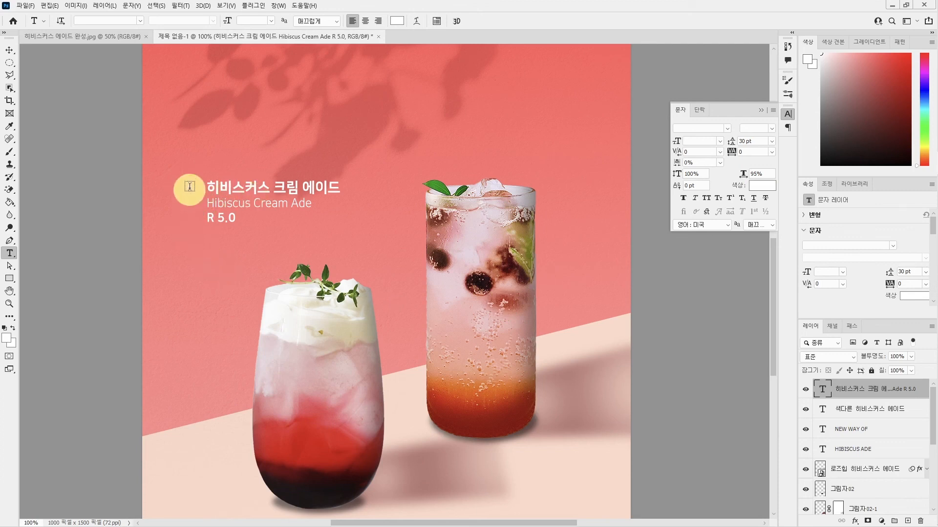
{"action": "key", "text": "v"}
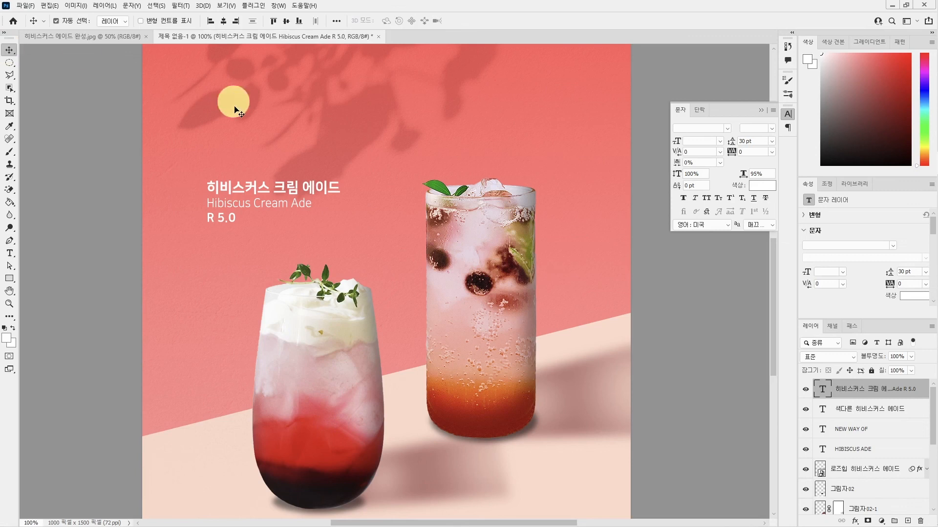
{"action": "left_click_drag", "start_coordinate": [247, 189], "coordinate": [246, 225]}
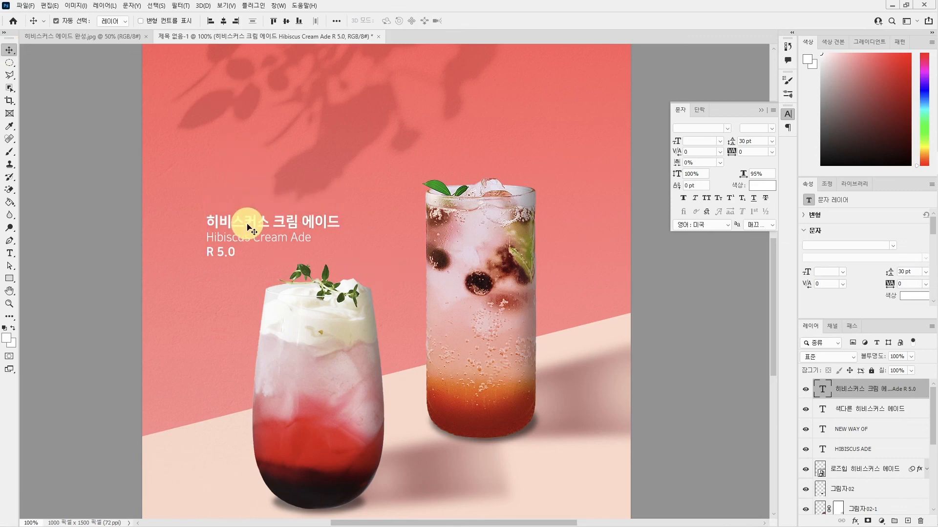
Step: Set up the Line tool with no fill and a white 3-pixel stroke
{"action": "left_click", "coordinate": [10, 279]}
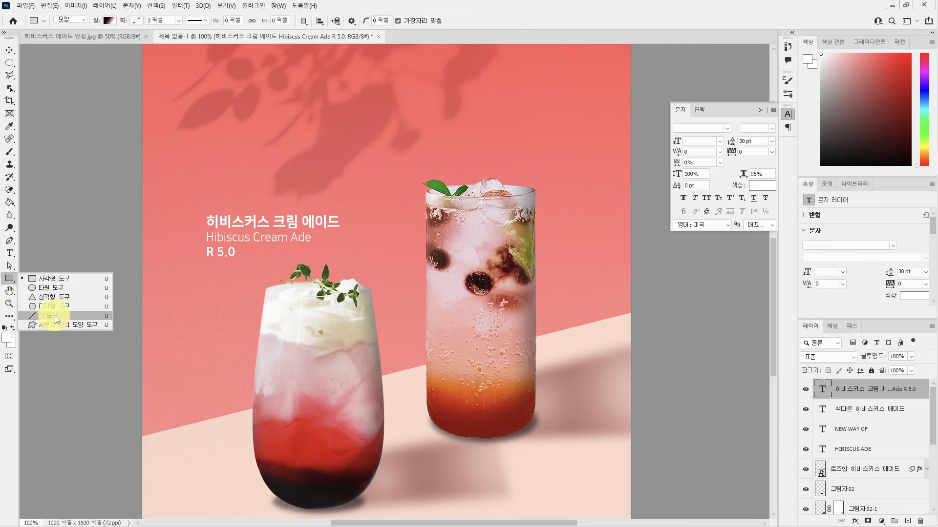
{"action": "left_click", "coordinate": [55, 316]}
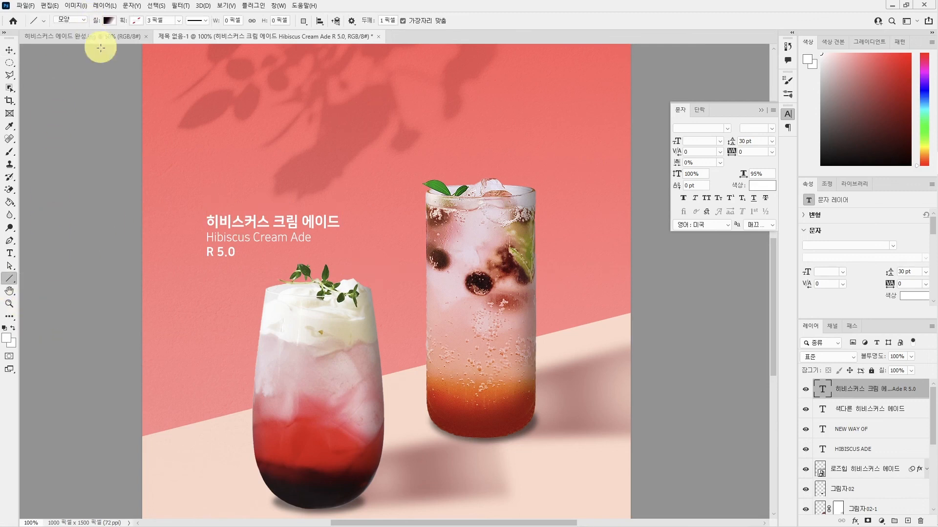
{"action": "left_click", "coordinate": [108, 22]}
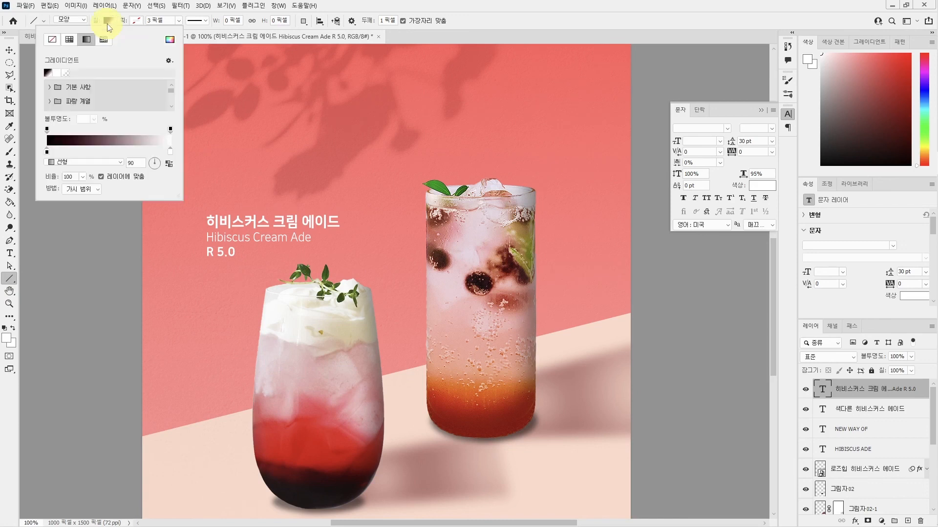
{"action": "left_click", "coordinate": [52, 39]}
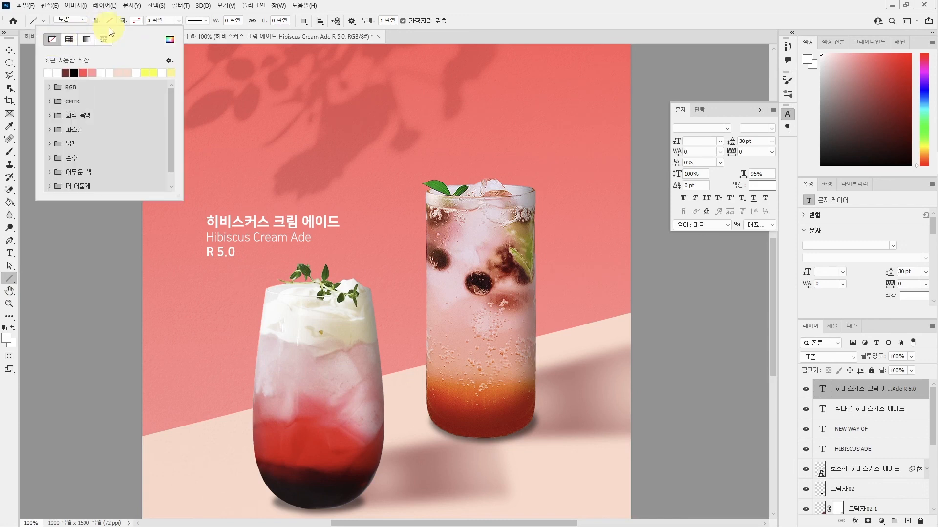
{"action": "left_click", "coordinate": [135, 21]}
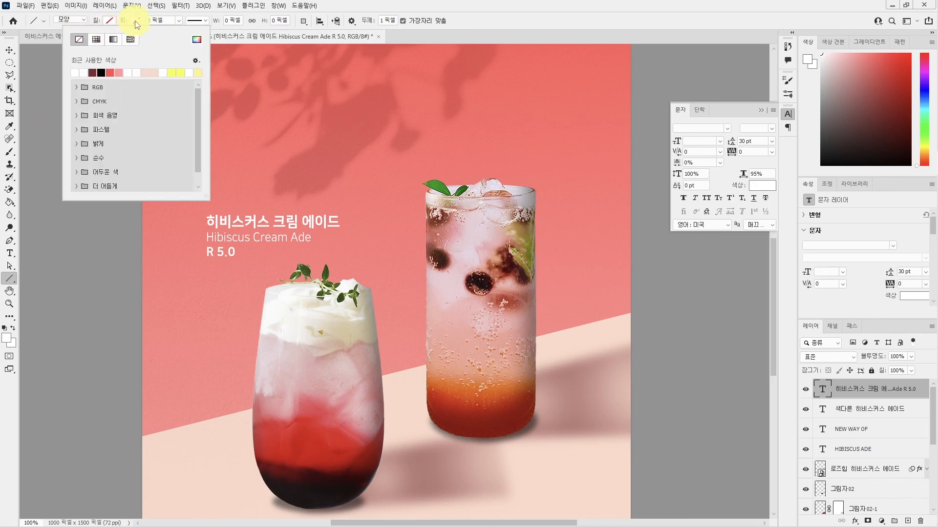
{"action": "left_click", "coordinate": [75, 73]}
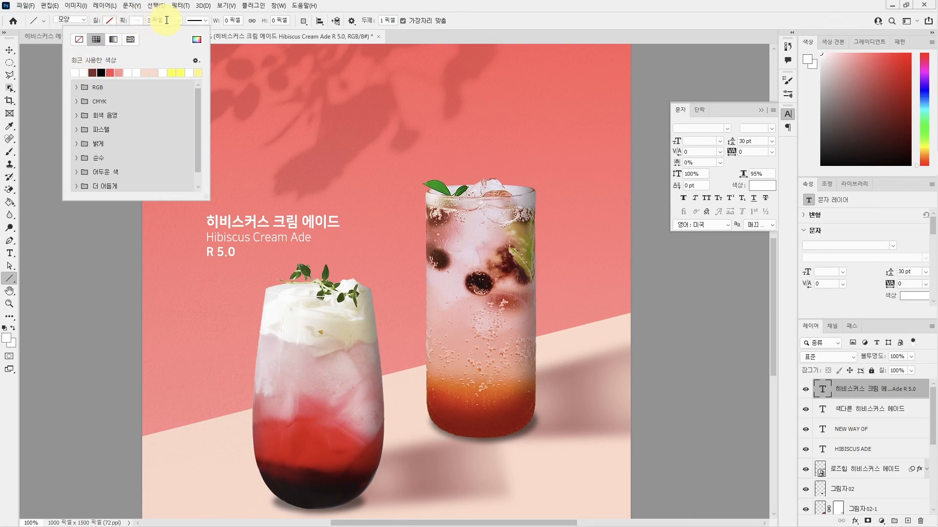
{"action": "left_click", "coordinate": [154, 20]}
{"action": "type", "text": "3"}
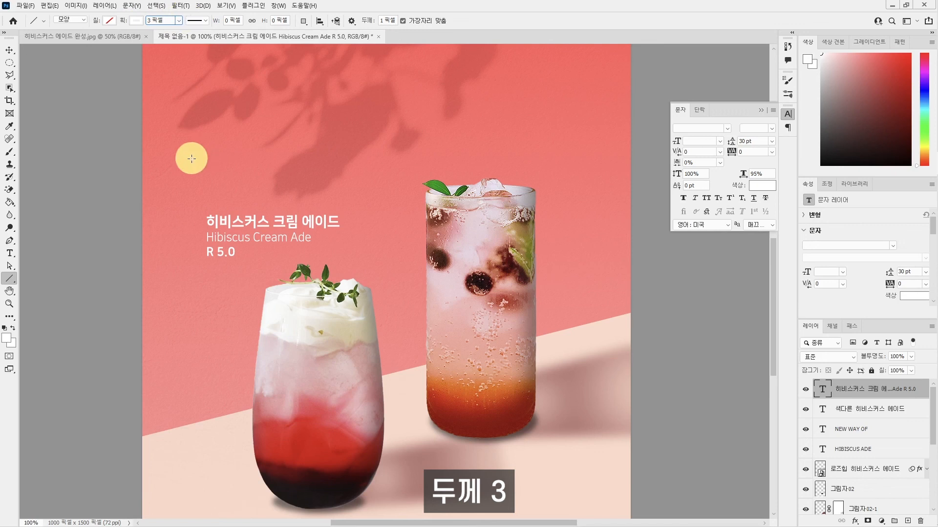
{"action": "key", "text": "Return"}
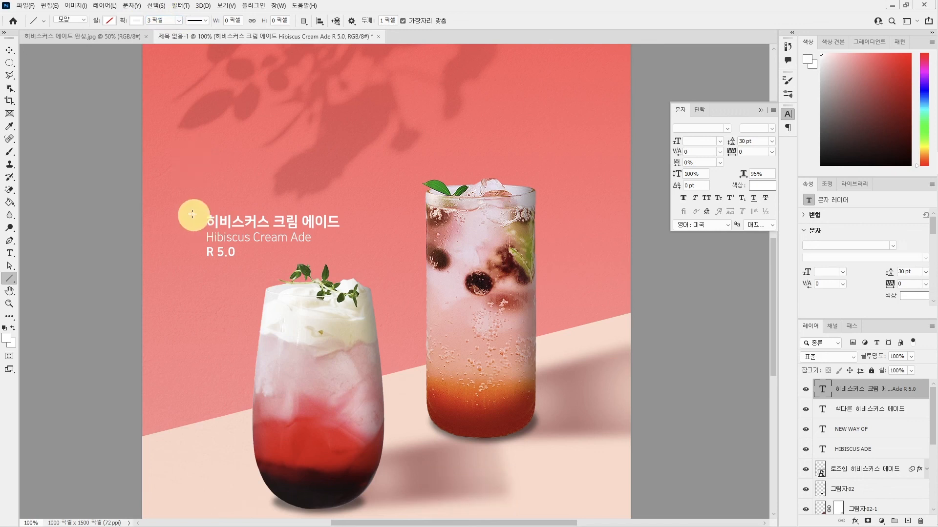
Step: Draw a vertical line about 83 pixels long beside the start of the cream ade caption and nudge it slightly left
{"action": "left_click_drag", "start_coordinate": [192, 215], "coordinate": [198, 256]}
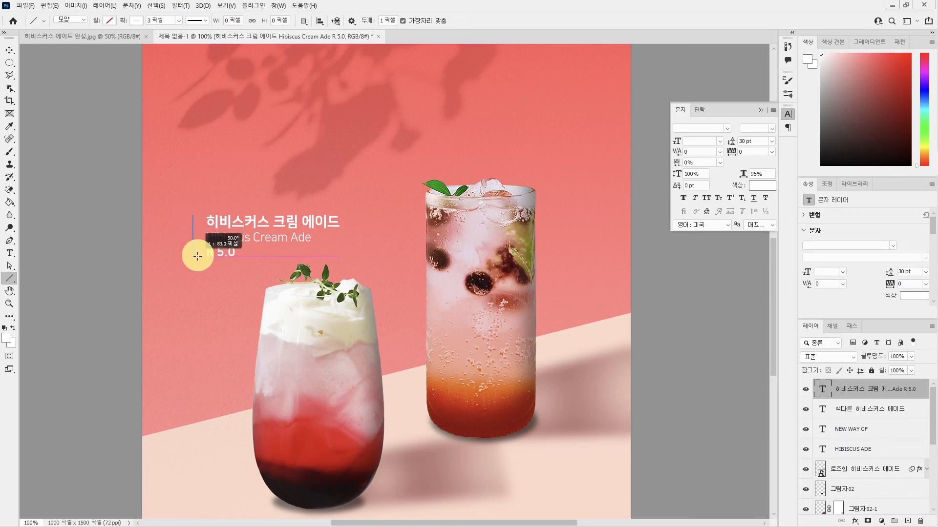
{"action": "left_click_drag", "start_coordinate": [197, 255], "coordinate": [197, 256]}
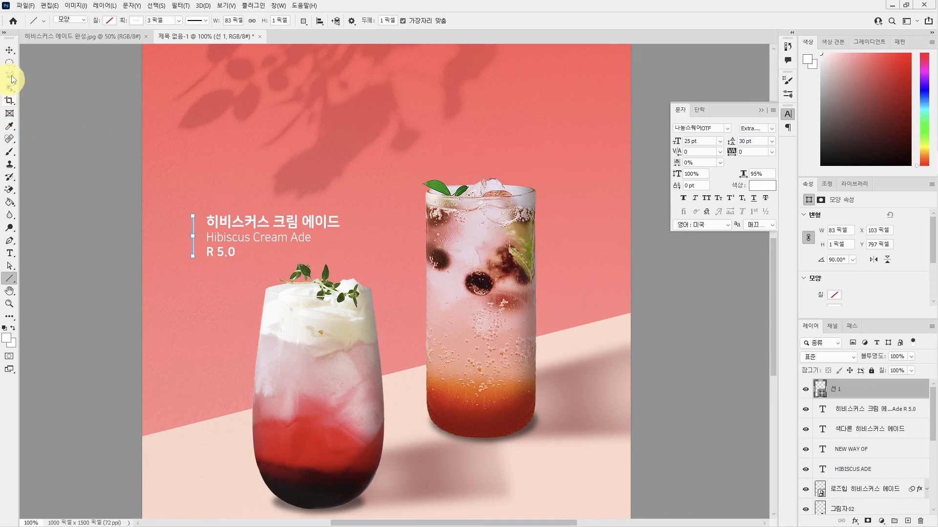
{"action": "left_click", "coordinate": [10, 50]}
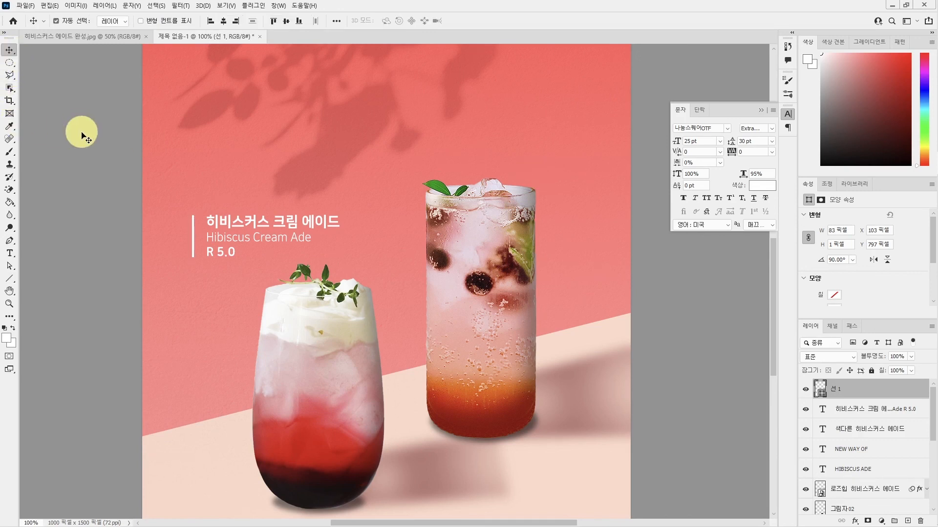
{"action": "key", "text": "Left"}
{"action": "key", "text": "Left"}
{"action": "key", "text": "Left"}
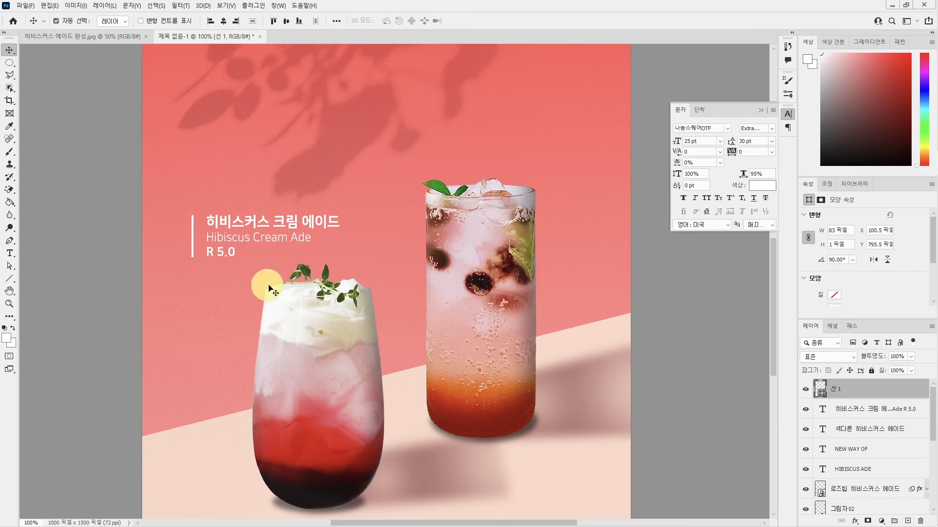
Step: Duplicate the cream ade caption together with its vertical line and place the copies above the tall berry drink
{"action": "scroll", "coordinate": [498, 177], "scroll_direction": "up", "scroll_amount": 4}
{"action": "scroll", "coordinate": [415, 241], "scroll_direction": "down", "scroll_amount": 1}
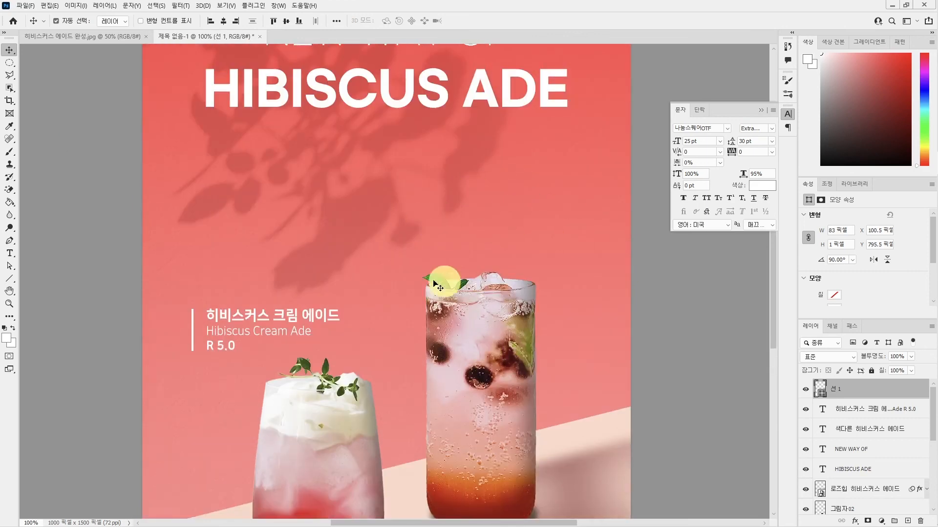
{"action": "left_click", "coordinate": [857, 412], "text": "shift"}
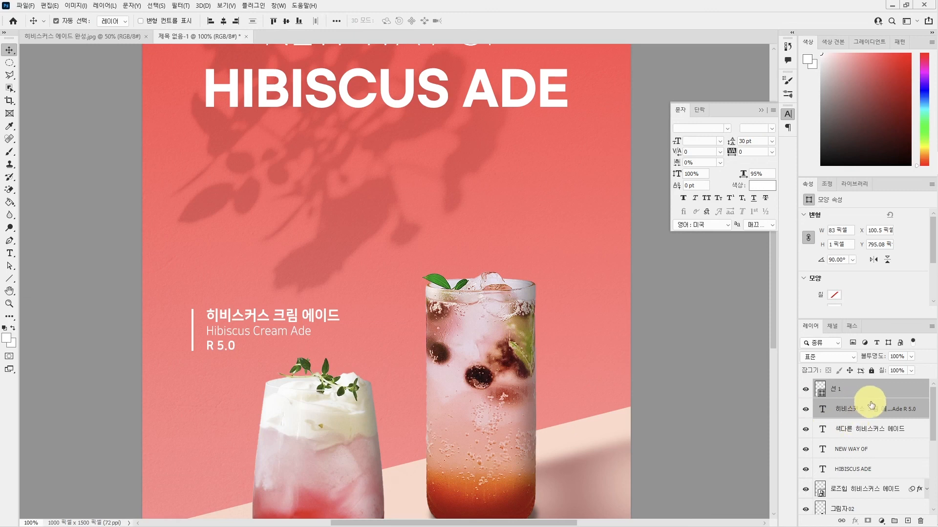
{"action": "key", "text": "ctrl+j"}
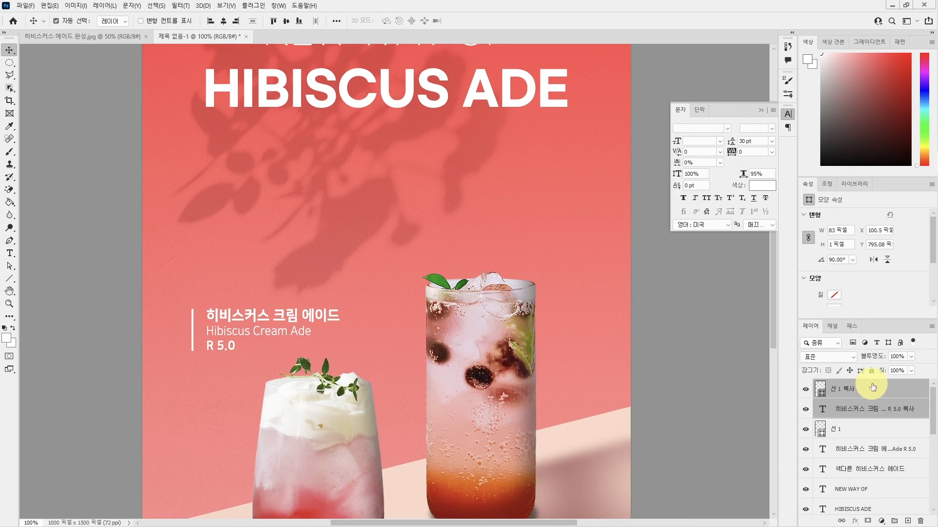
{"action": "key", "text": "ctrl+t"}
{"action": "left_click_drag", "start_coordinate": [278, 328], "coordinate": [528, 232]}
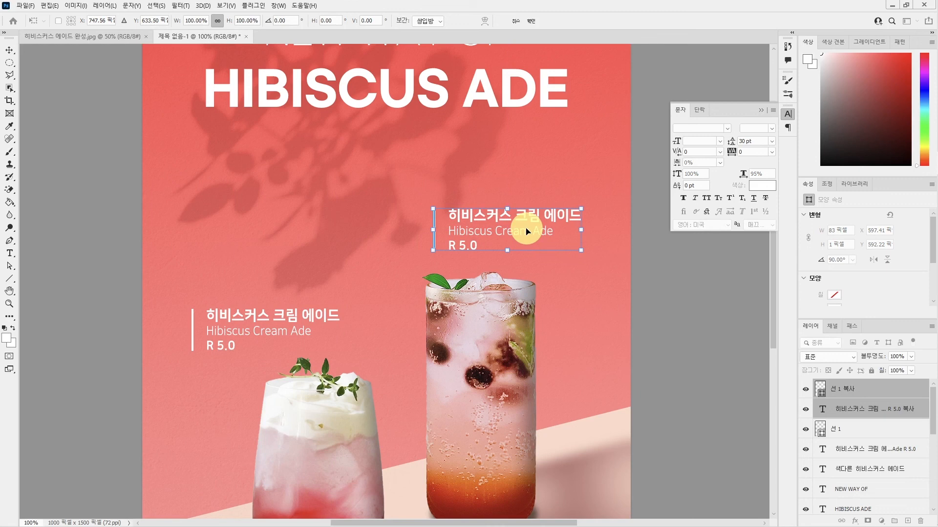
{"action": "key", "text": "Return"}
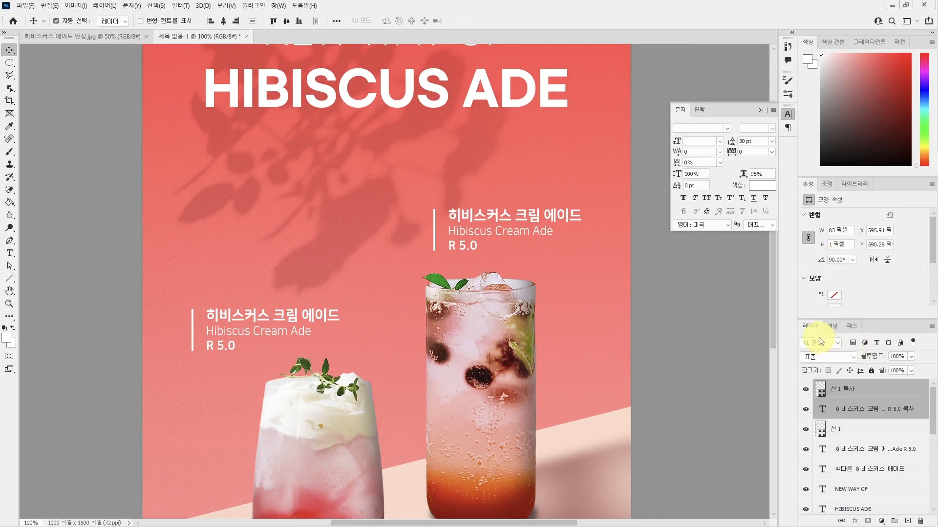
Step: Shift the copied vertical line horizontally past the end of the duplicated caption so it stands on the caption's right side
{"action": "left_click", "coordinate": [838, 389]}
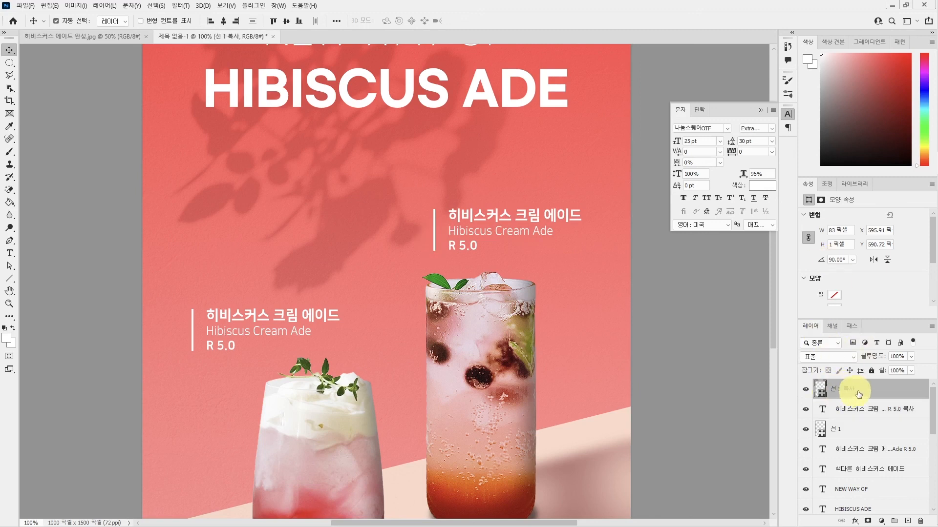
{"action": "mouse_move", "coordinate": [932, 398]}
{"action": "key", "text": "shift+Right"}
{"action": "key", "text": "shift+Right"}
{"action": "key", "text": "shift+Right"}
{"action": "key", "text": "shift+Right"}
{"action": "key", "text": "shift+Right"}
{"action": "key", "text": "shift+Right"}
{"action": "key", "text": "shift+Right"}
{"action": "key", "text": "shift+Right"}
{"action": "key", "text": "shift+Right"}
{"action": "key", "text": "shift+Right"}
{"action": "key", "text": "shift+Right"}
{"action": "key", "text": "shift+Right"}
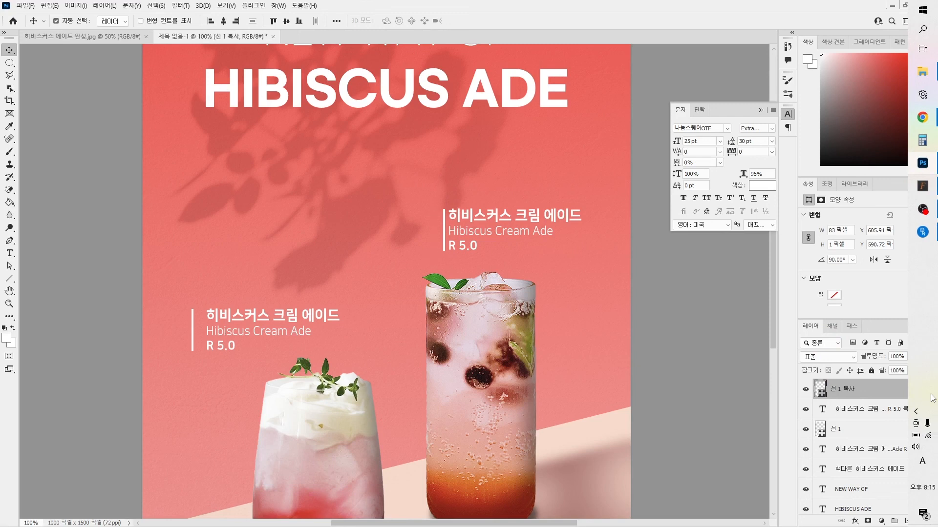
{"action": "key", "text": "shift+Right"}
{"action": "key", "text": "shift+Right"}
{"action": "key", "text": "shift+Right"}
{"action": "key", "text": "shift+Right"}
{"action": "key", "text": "shift+Right"}
{"action": "key", "text": "shift+Right"}
{"action": "key", "text": "shift+Right"}
{"action": "key", "text": "shift+Right"}
{"action": "key", "text": "shift+Right"}
{"action": "key", "text": "shift+Right"}
{"action": "key", "text": "shift+Right"}
{"action": "key", "text": "shift+Right"}
{"action": "key", "text": "shift+Right"}
{"action": "key", "text": "shift+Right"}
{"action": "key", "text": "shift+Right"}
{"action": "key", "text": "shift+Right"}
{"action": "key", "text": "shift+Right"}
{"action": "key", "text": "shift+Right"}
{"action": "key", "text": "shift+Right"}
{"action": "key", "text": "shift+Right"}
{"action": "key", "text": "shift+Right"}
{"action": "key", "text": "Right"}
{"action": "key", "text": "Right"}
{"action": "key", "text": "Right"}
Step: Right-align the duplicated caption's text and move it back next to its vertical line above the tall drink
{"action": "left_click", "coordinate": [874, 409]}
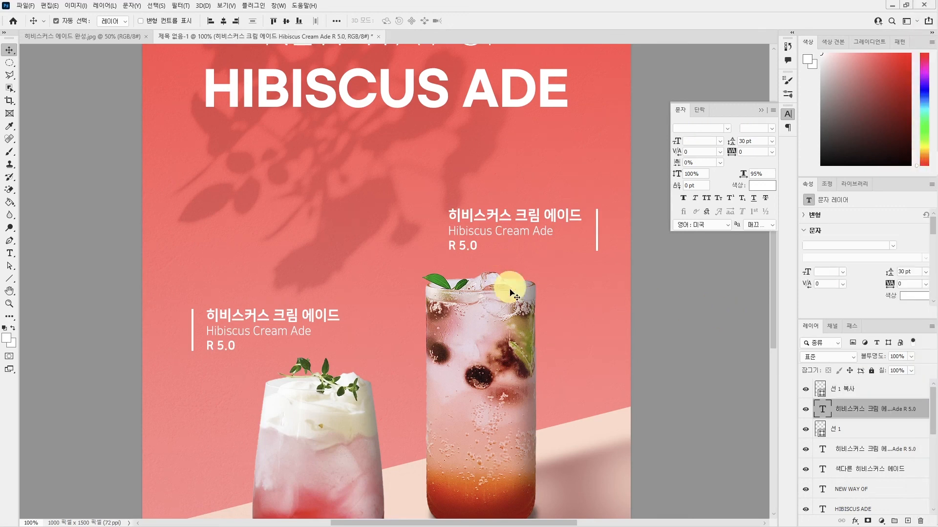
{"action": "double_click", "coordinate": [466, 218]}
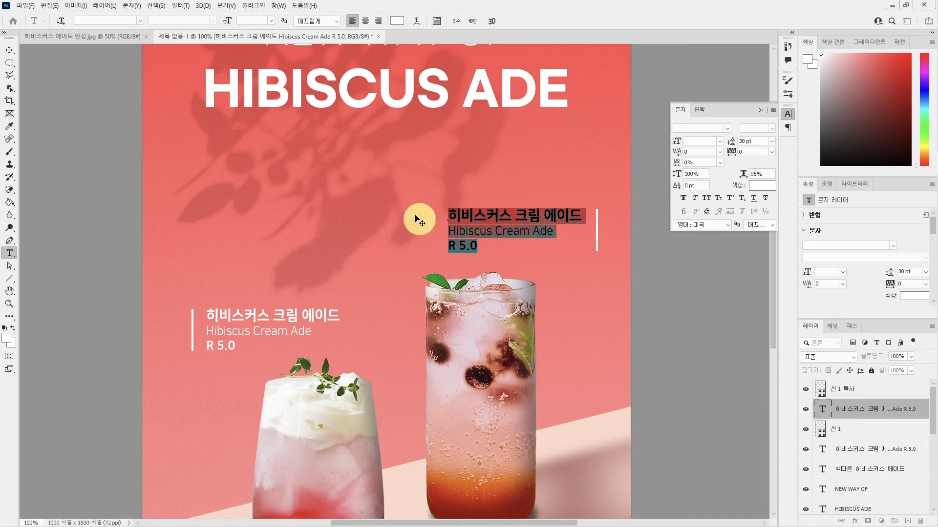
{"action": "left_click", "coordinate": [378, 21]}
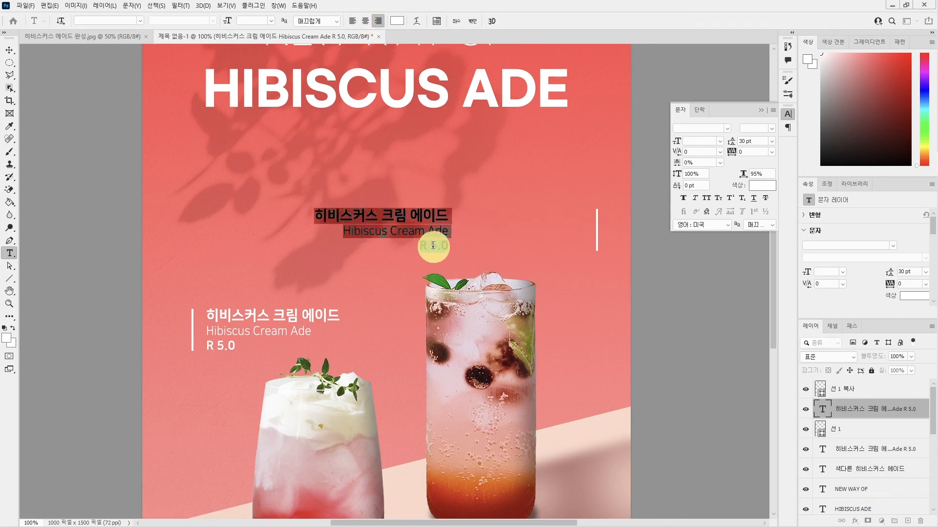
{"action": "left_click", "coordinate": [10, 50]}
{"action": "left_click_drag", "start_coordinate": [401, 221], "coordinate": [548, 216]}
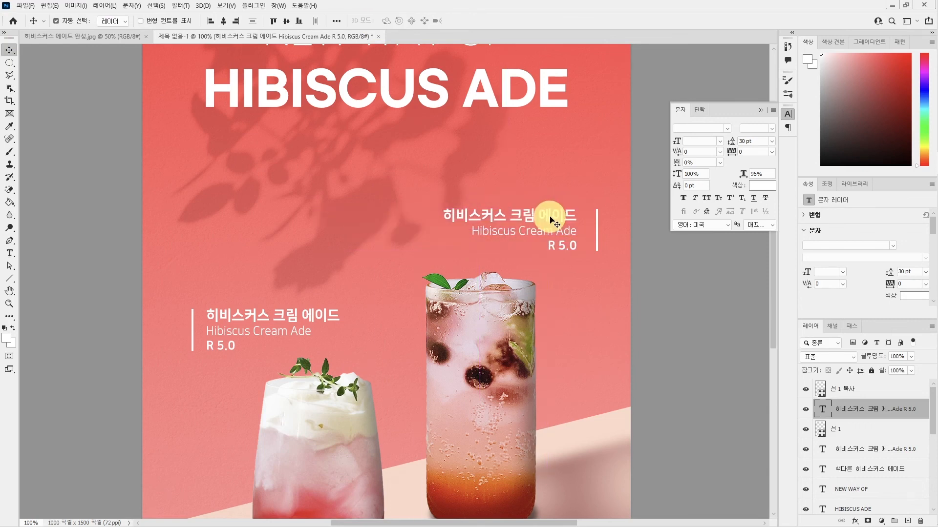
{"action": "key", "text": "Right"}
{"action": "key", "text": "Right"}
{"action": "key", "text": "Right"}
{"action": "key", "text": "Right"}
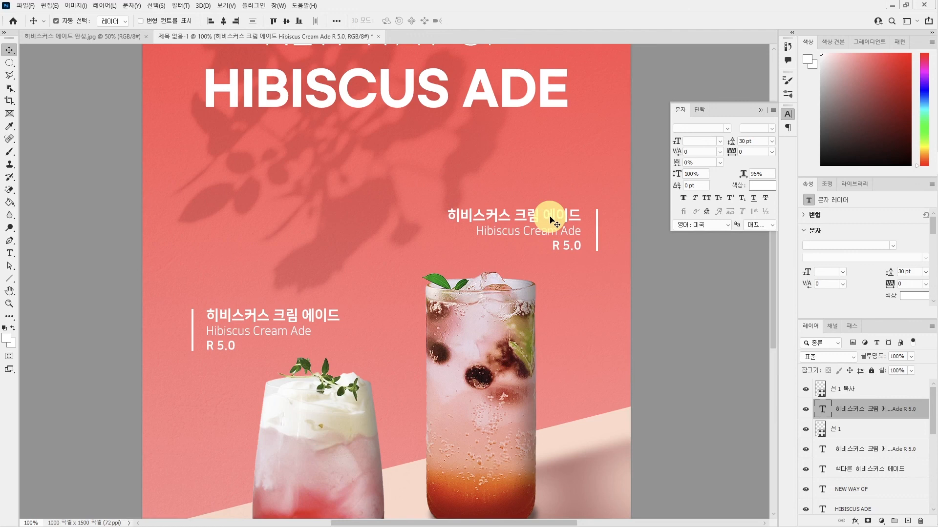
Step: Replace the Korean drink name in the duplicated caption with 로즈힙 히비스커스 에이드
{"action": "double_click", "coordinate": [476, 213]}
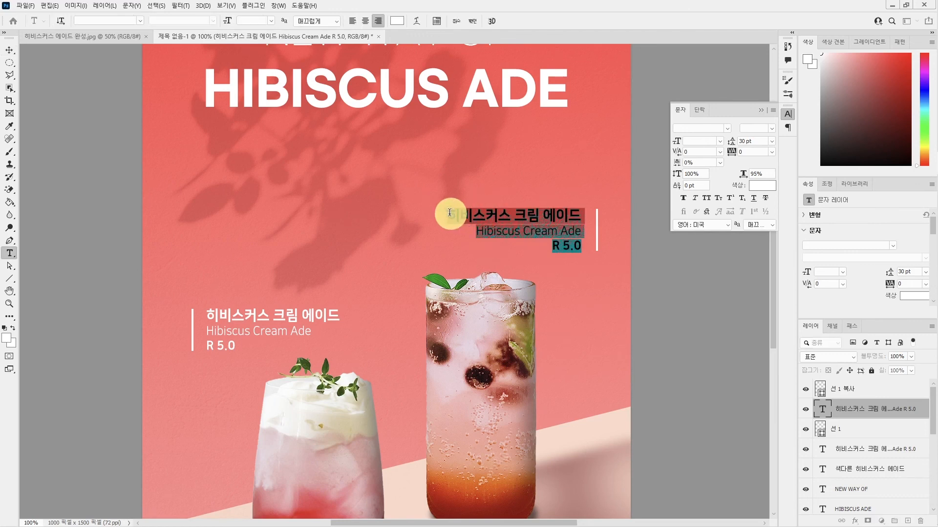
{"action": "left_click_drag", "start_coordinate": [446, 212], "coordinate": [577, 212]}
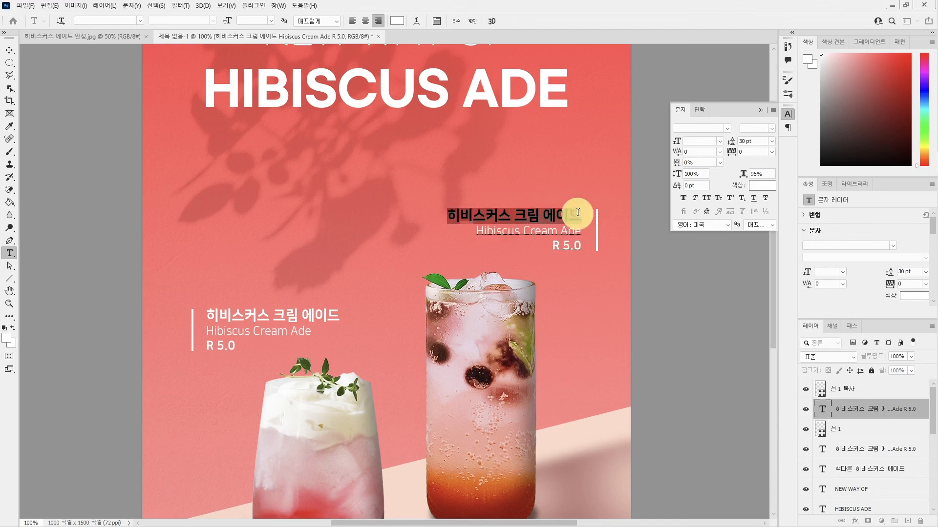
{"action": "type", "text": "로즈힙 히비스커스 에이드"}
Step: Change the duplicated caption's English name by removing Cream and adding Rosehip before Hibiscus
{"action": "left_click_drag", "start_coordinate": [477, 230], "coordinate": [540, 233]}
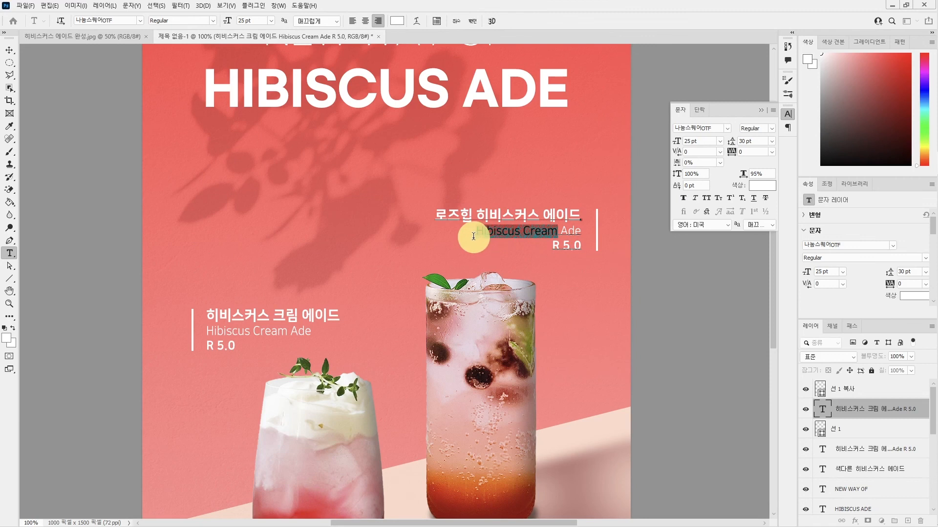
{"action": "left_click", "coordinate": [525, 232]}
{"action": "key", "text": "Delete"}
{"action": "key", "text": "Delete"}
{"action": "key", "text": "Delete"}
{"action": "key", "text": "Delete"}
{"action": "key", "text": "Delete"}
{"action": "left_click", "coordinate": [502, 233]}
{"action": "type", "text": "Rosehip"}
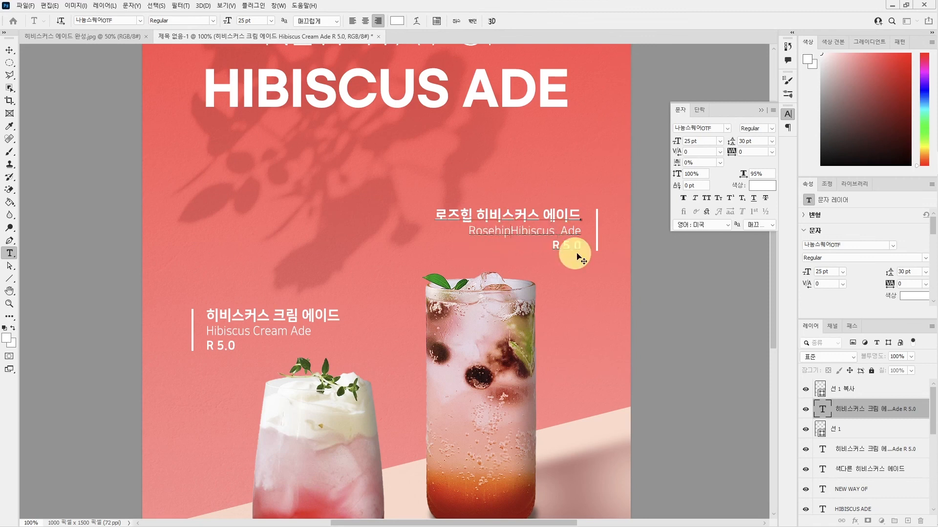
Step: Set the tall drink's price line to R 5.5, separate Rosehip from Hibiscus with a space, and finish the text edit
{"action": "left_click", "coordinate": [583, 246]}
{"action": "key", "text": "ctrl+Return"}
{"action": "key", "text": "v"}
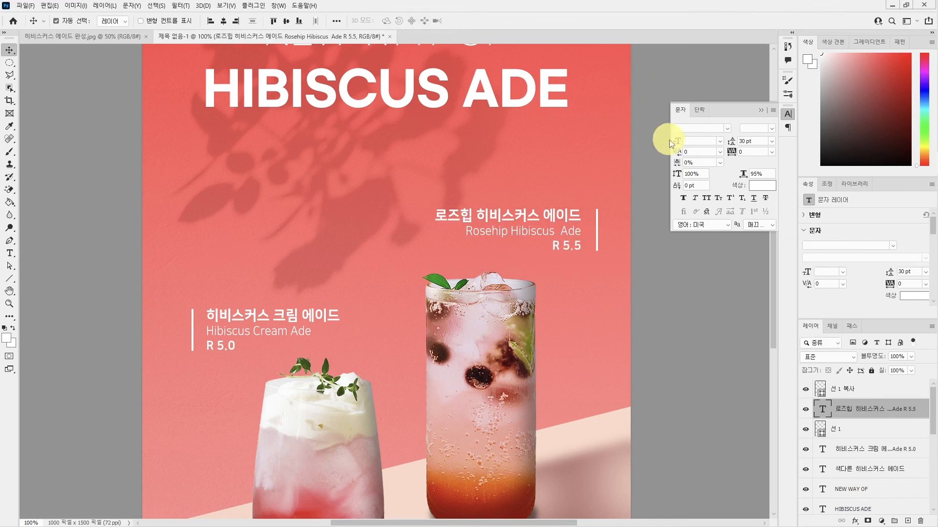
{"action": "key", "text": "ctrl+minus"}
{"action": "key", "text": "ctrl+minus"}
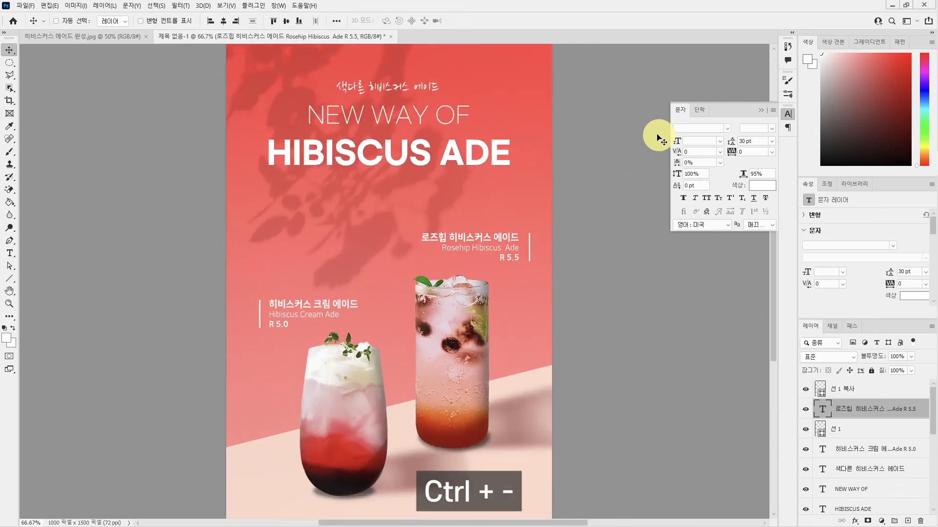